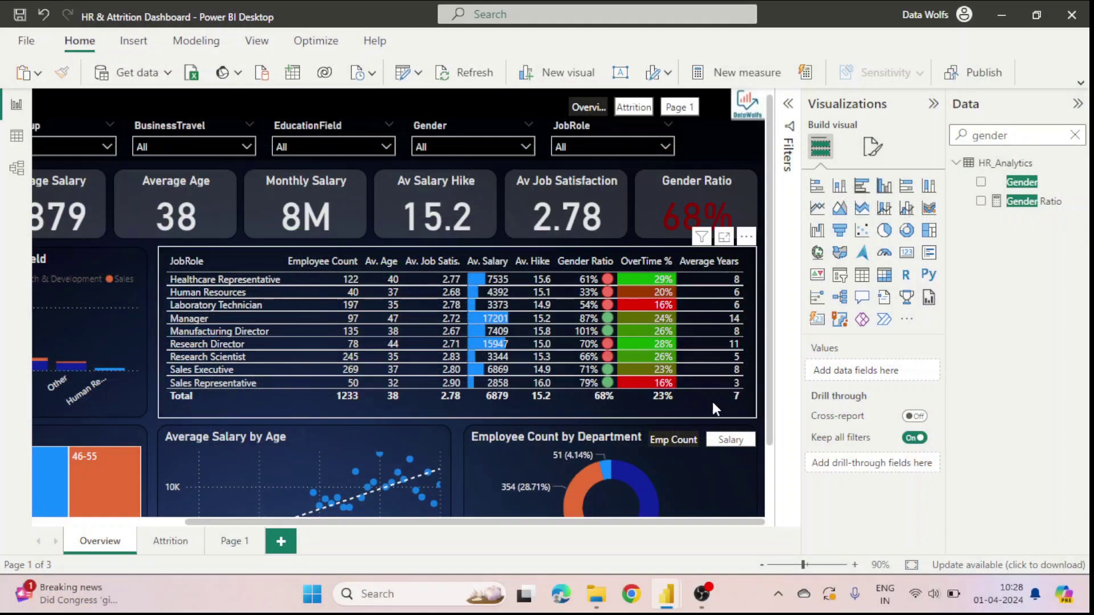
- Examine the conditional formatting and move options of the job-role table's Av. Age column, and the monthly sales chart in the Sales Dashboard
click(720, 411)
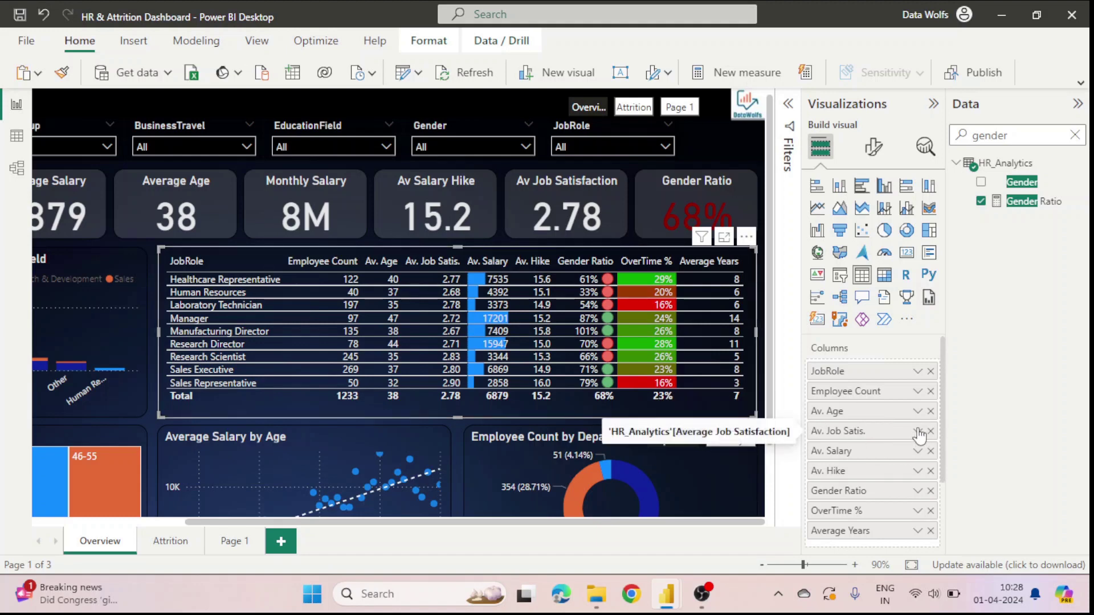
click(917, 413)
mouse_move(976, 495)
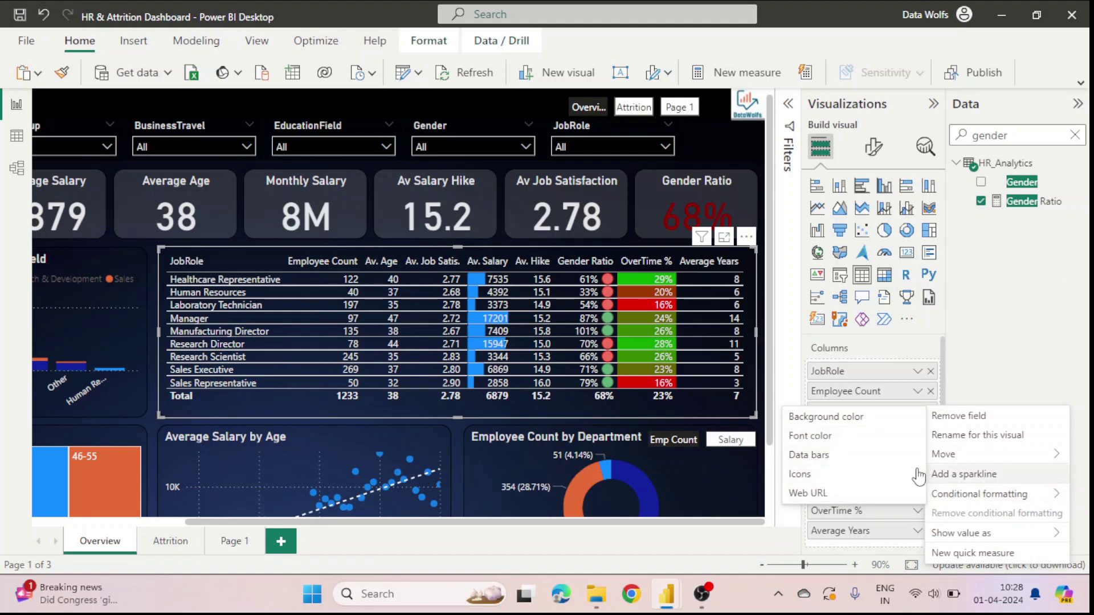
mouse_move(977, 454)
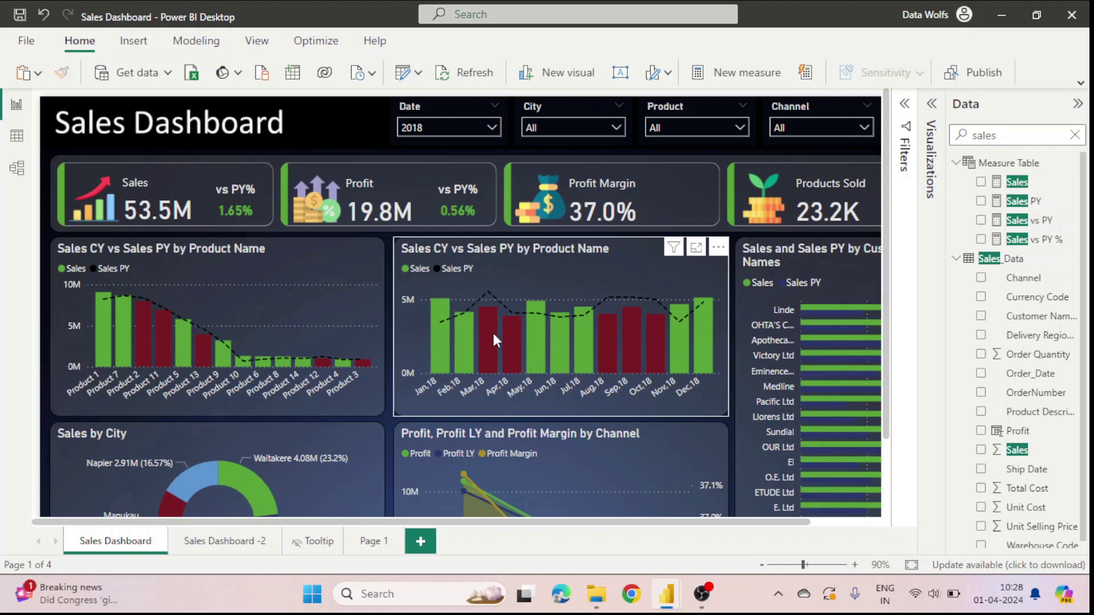
mouse_move(521, 333)
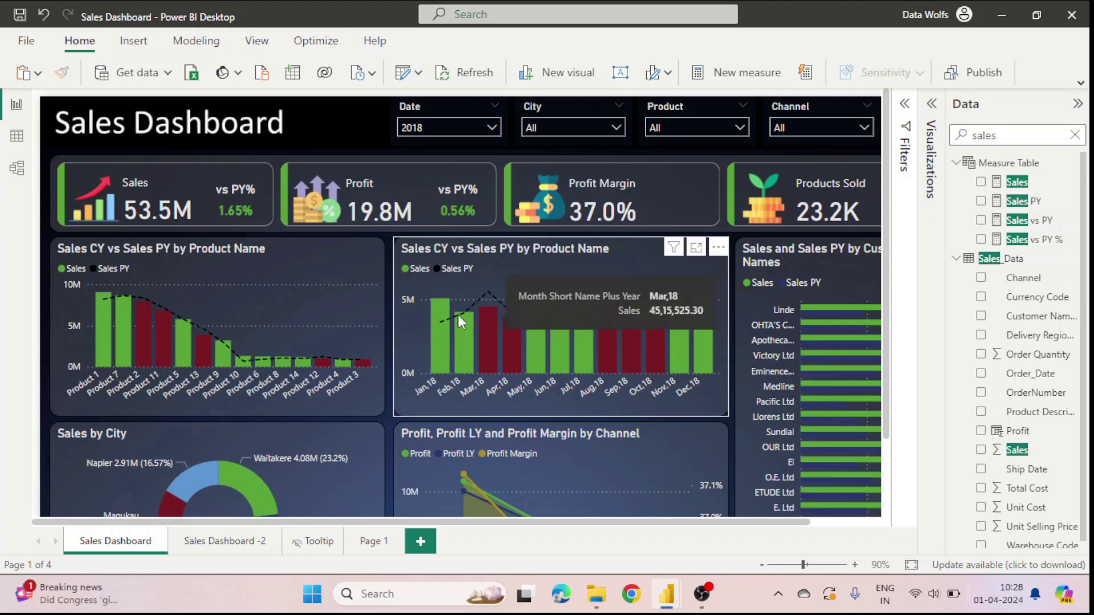
mouse_move(443, 329)
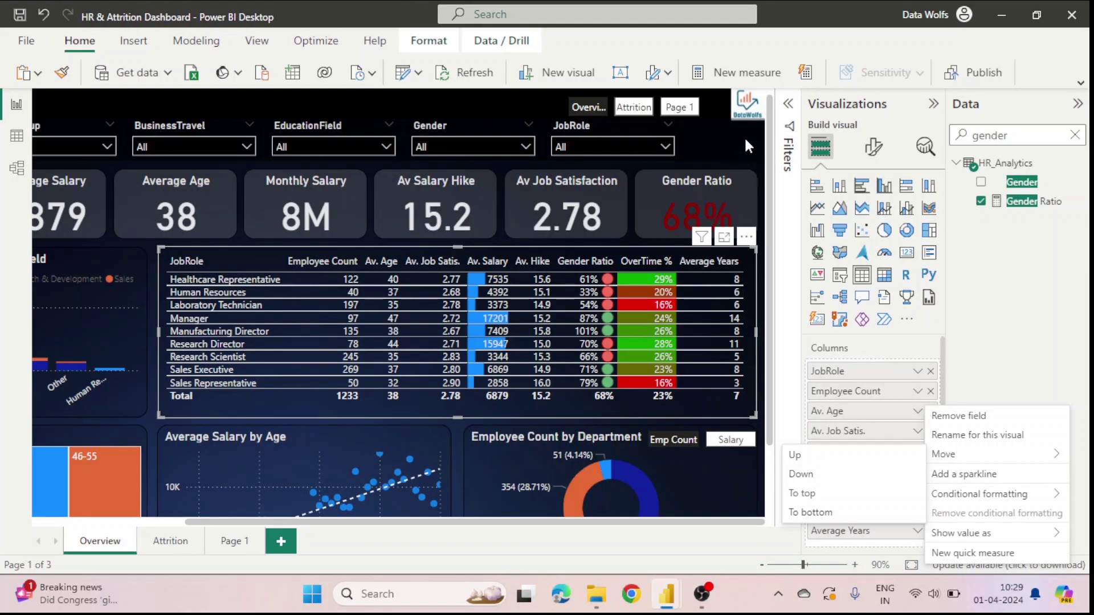
click(744, 136)
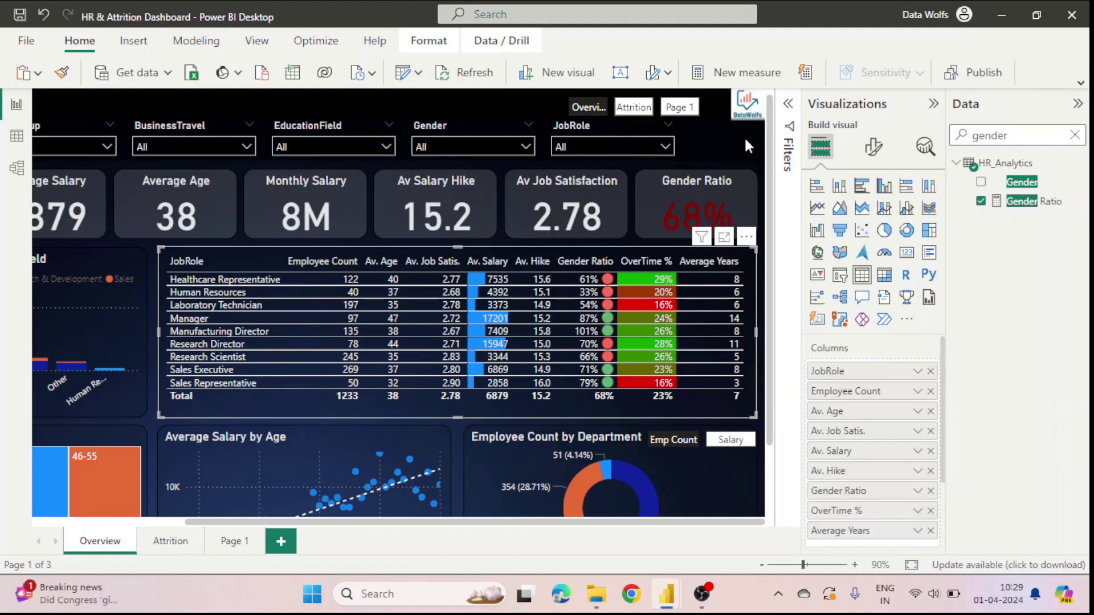
click(736, 142)
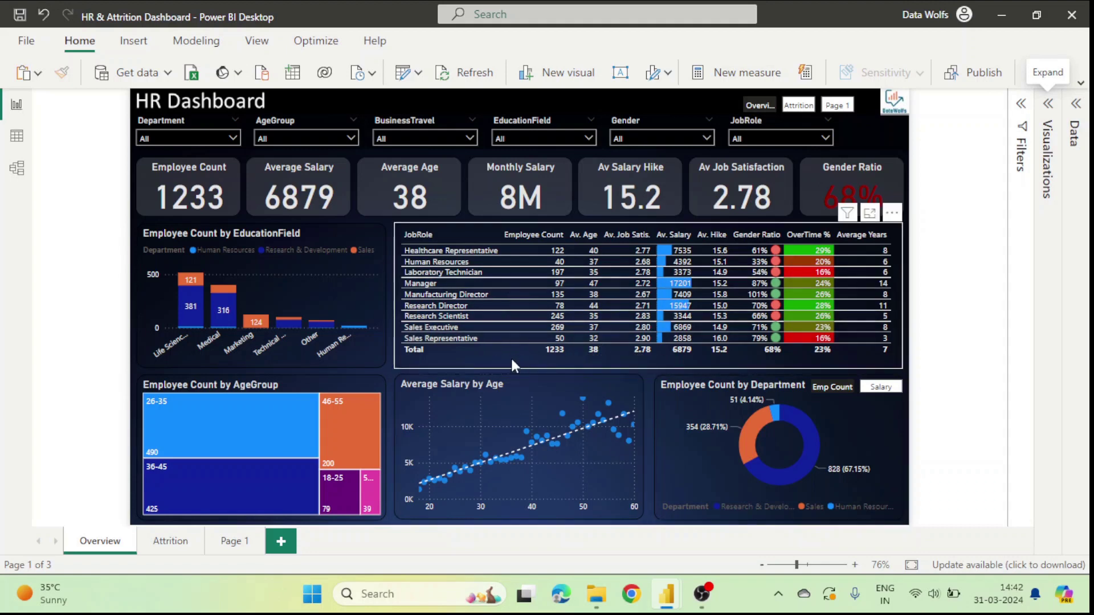
- Add a new report page and place an empty table visual near the middle of it
click(282, 541)
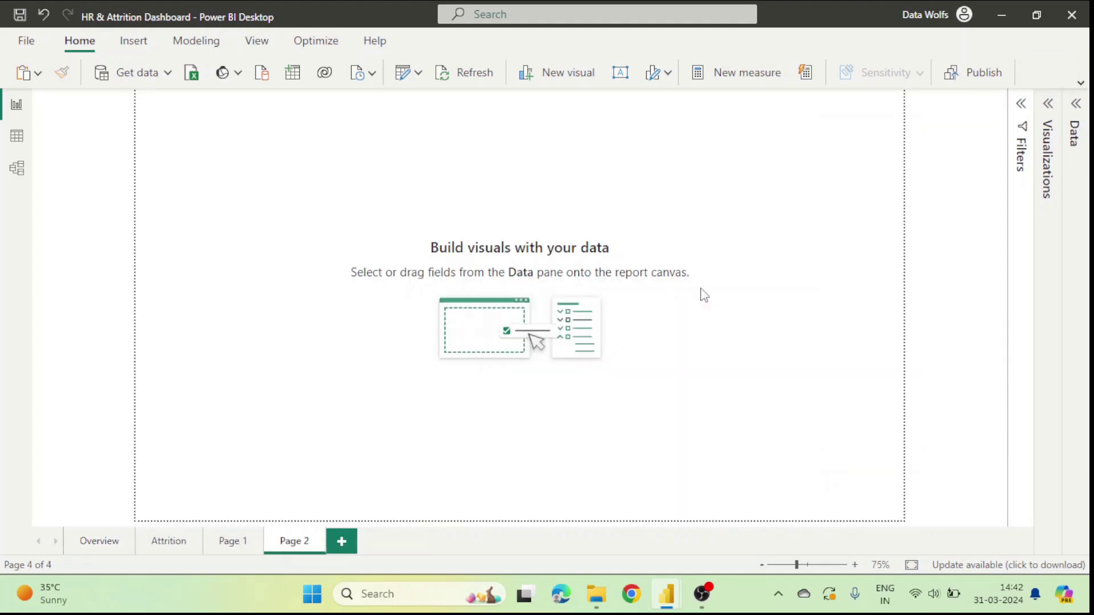
click(1048, 103)
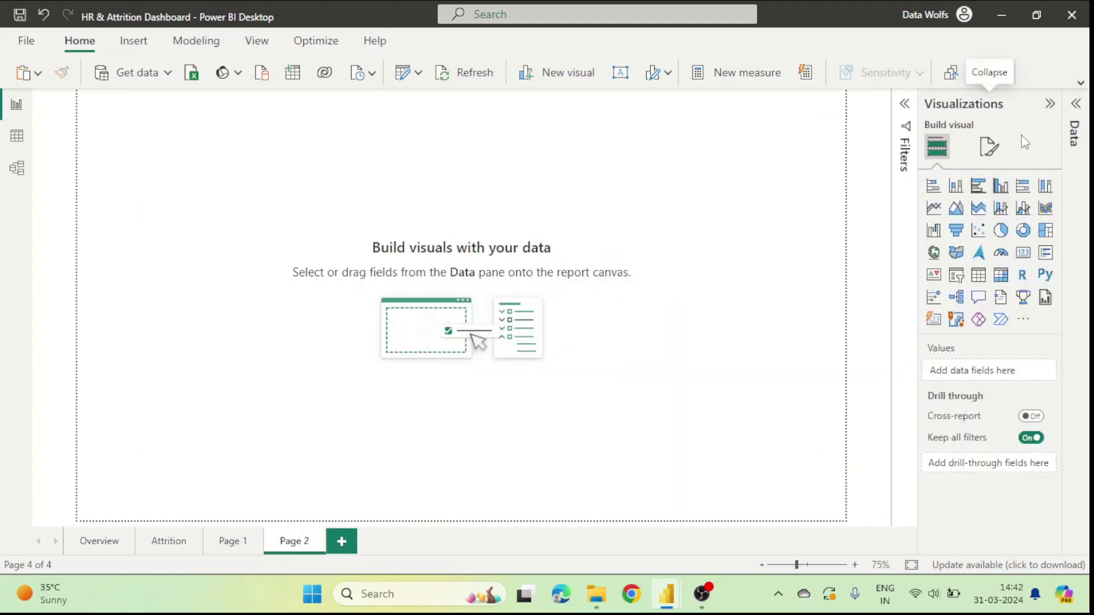
click(979, 275)
drag(198, 178, 558, 289)
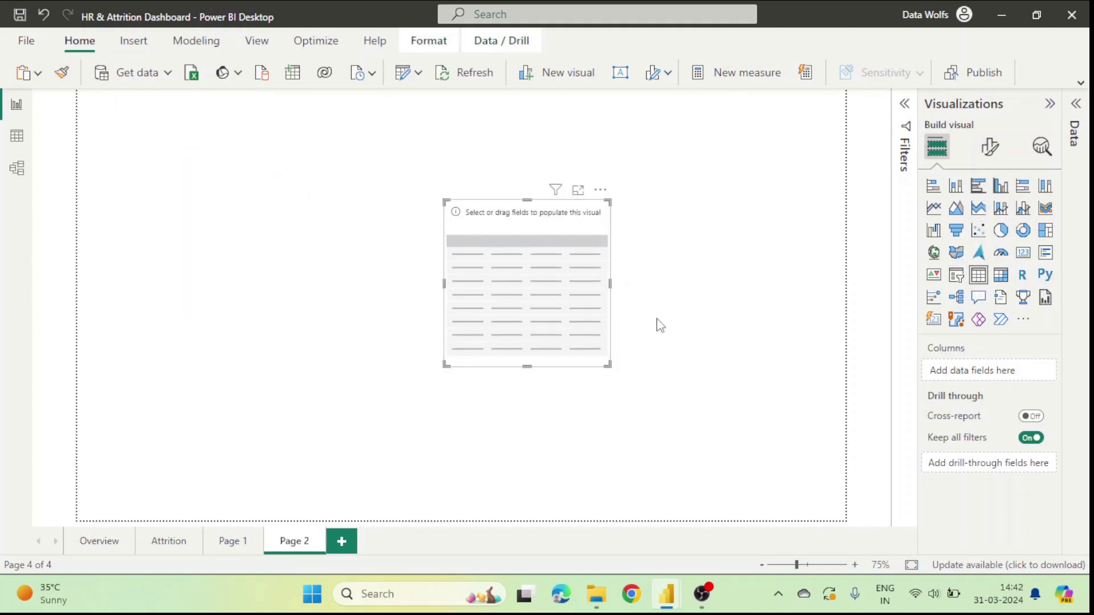
- Find the JobRole and Average Salary fields in HR_Analytics and add them as columns of the table
click(1073, 130)
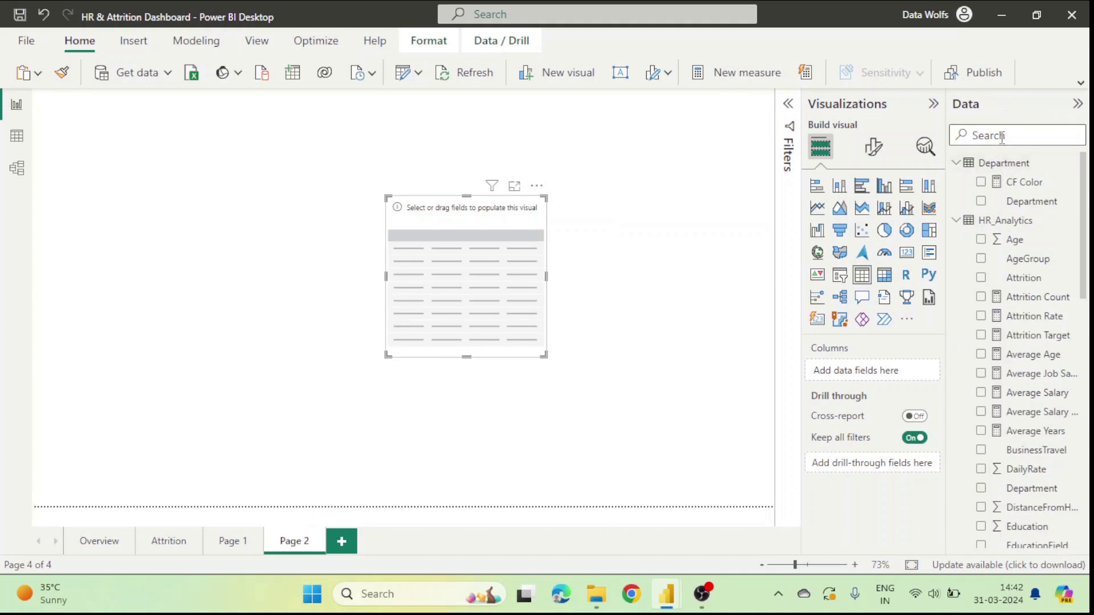
text(job)
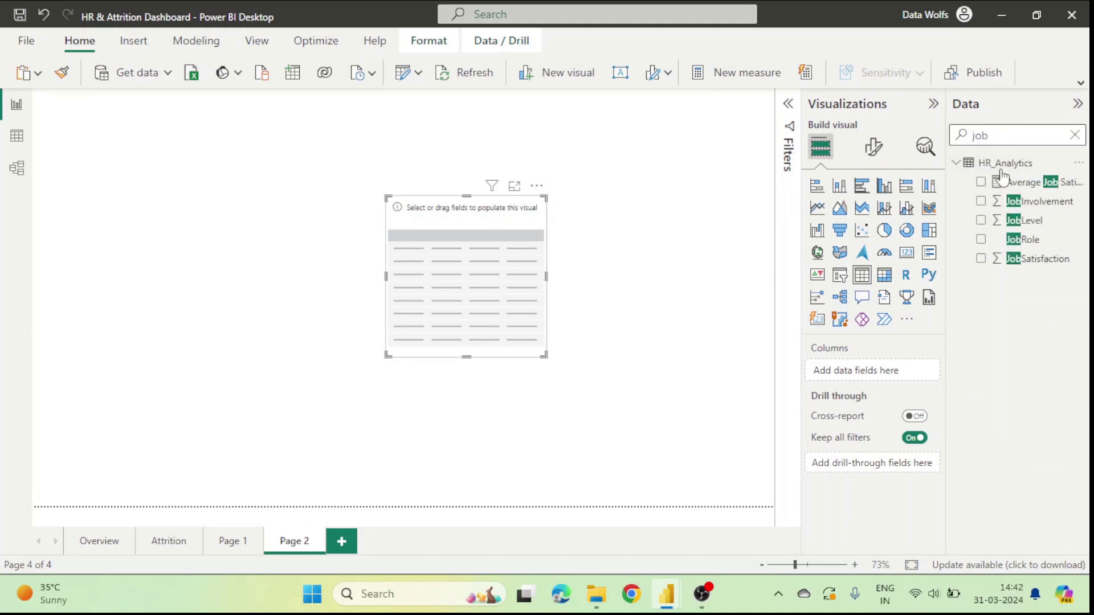
click(980, 240)
double_click(1004, 136)
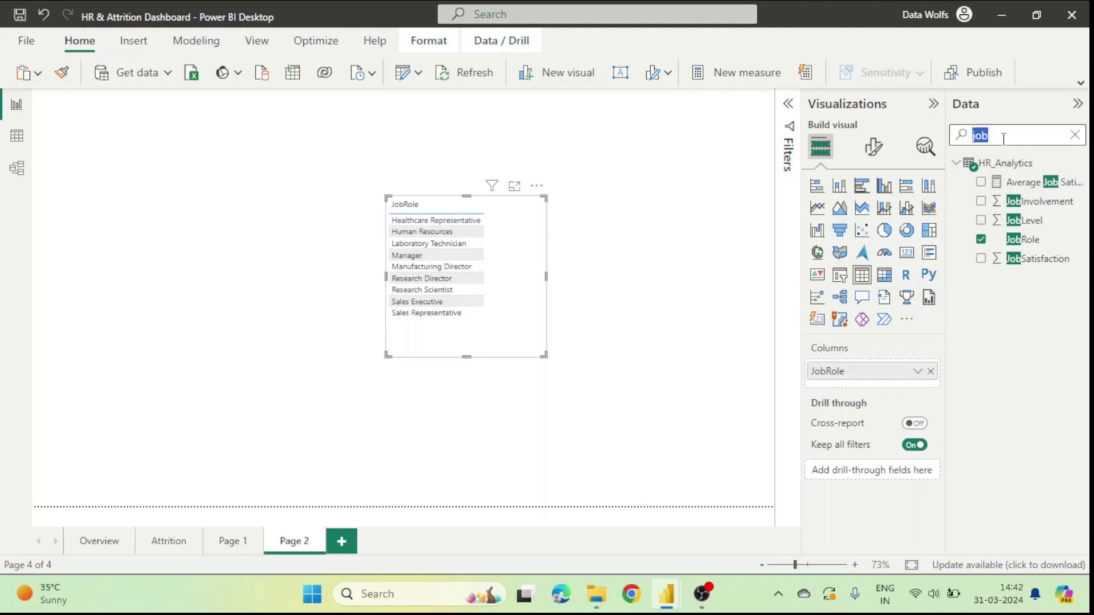
key(BackSpace)
text(sala)
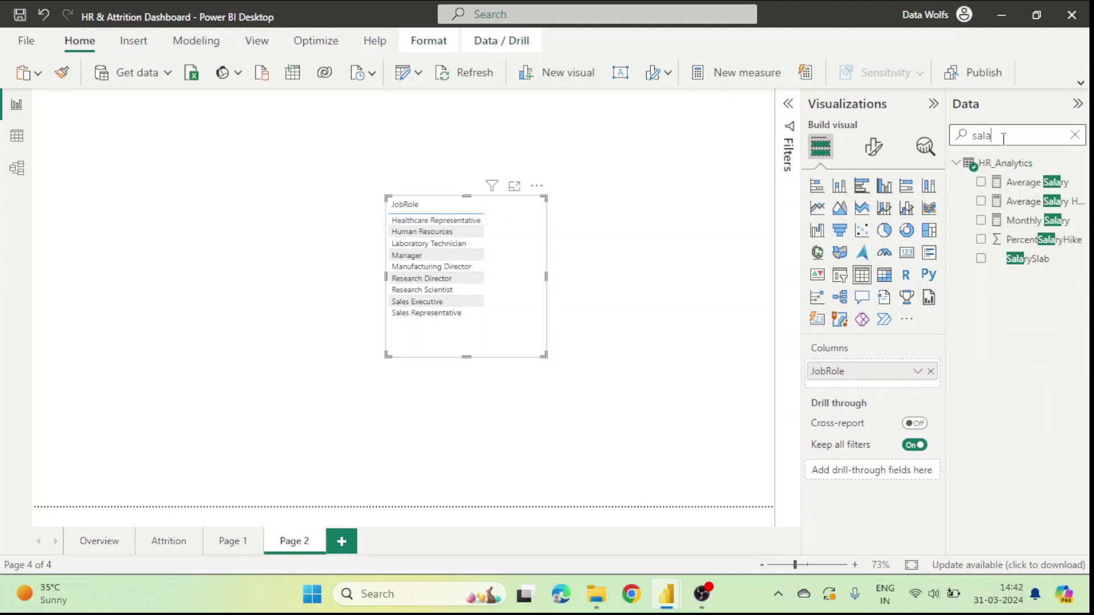
click(981, 182)
- Find Gender Ratio and add it as the table's third column, then clear the field search
double_click(1041, 138)
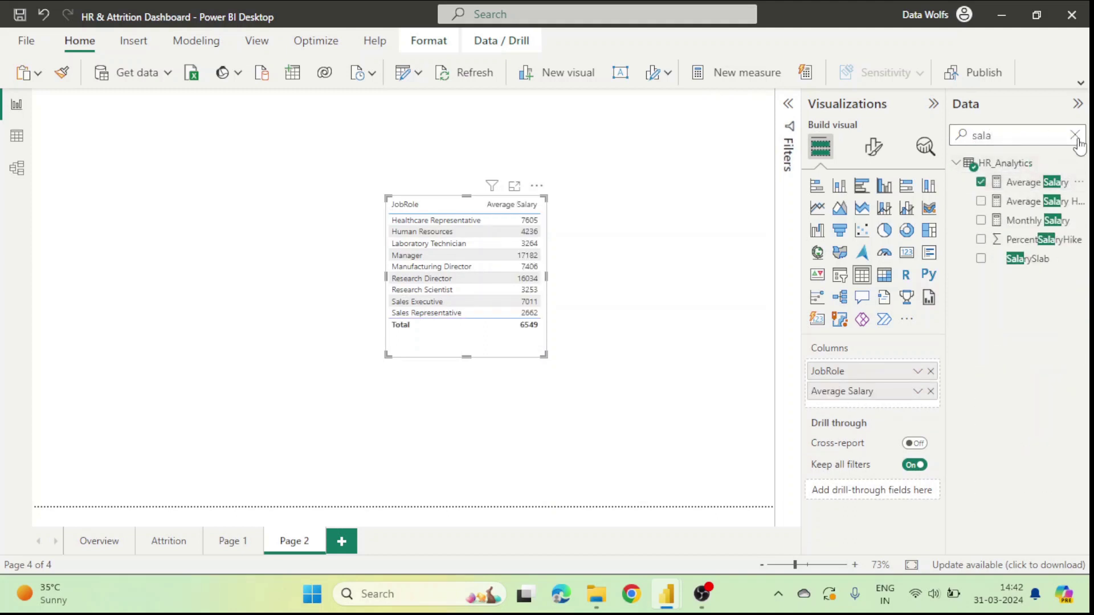
key(BackSpace)
text(gender)
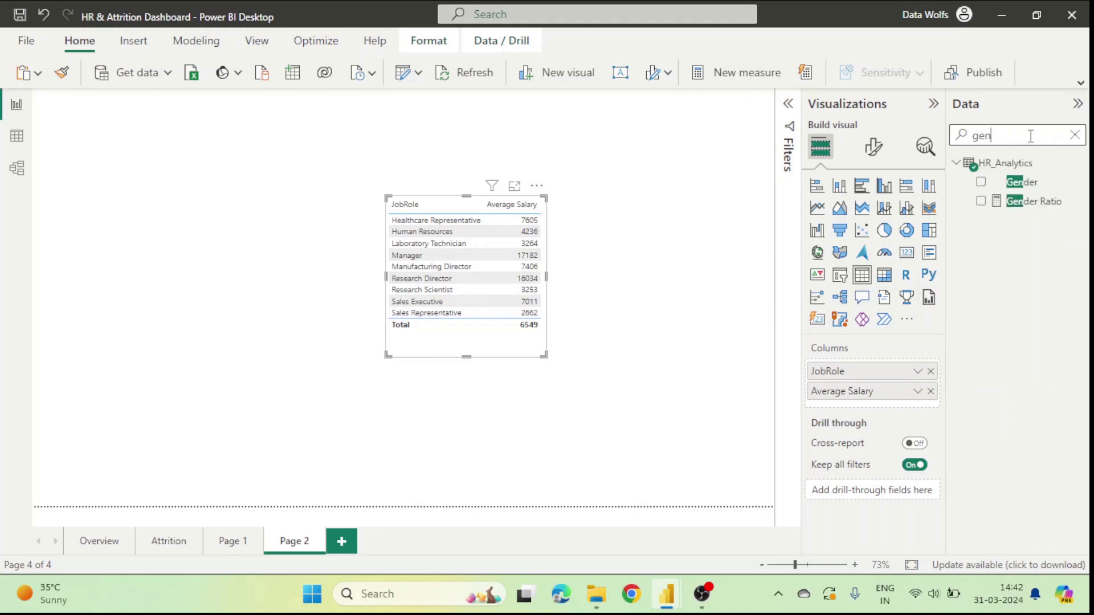
click(980, 201)
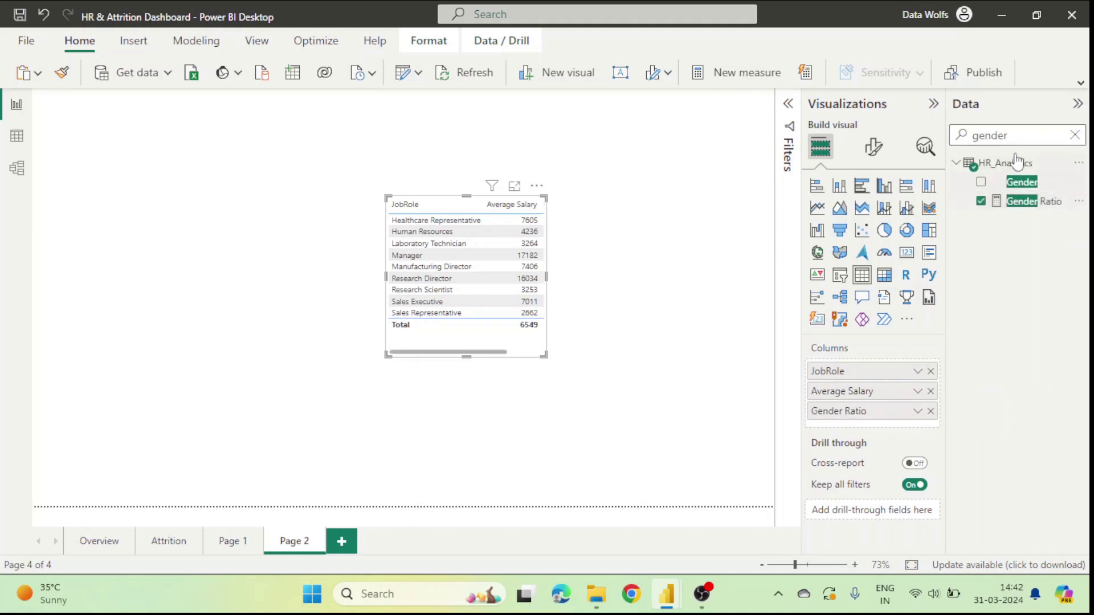
click(1075, 137)
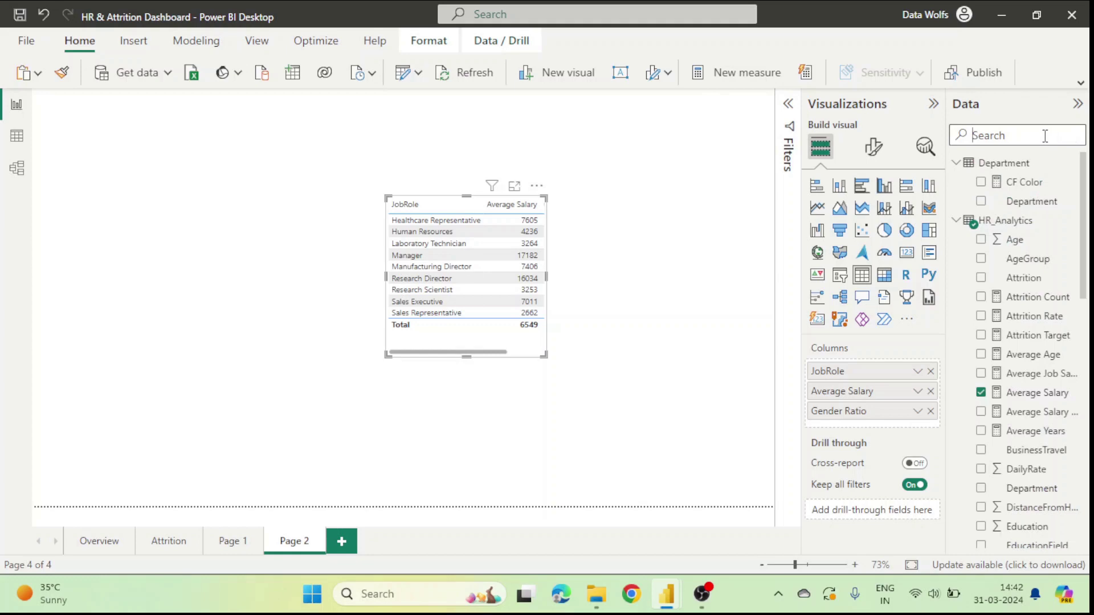
- Check the Overview page's table, add OverTime % to the Page 2 table, and widen that table to fit all columns
click(114, 546)
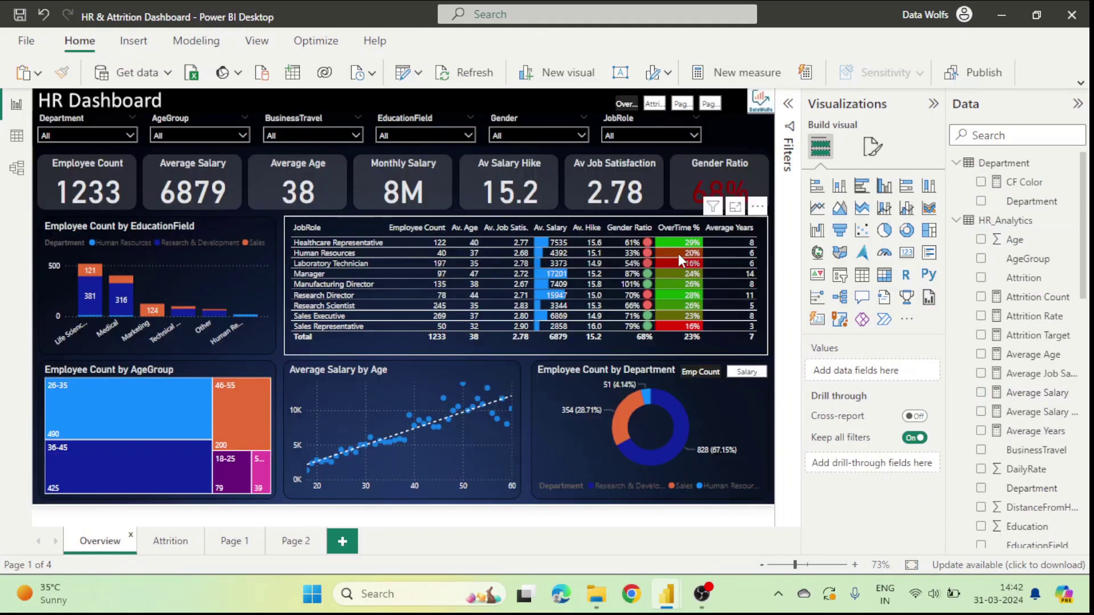
click(308, 546)
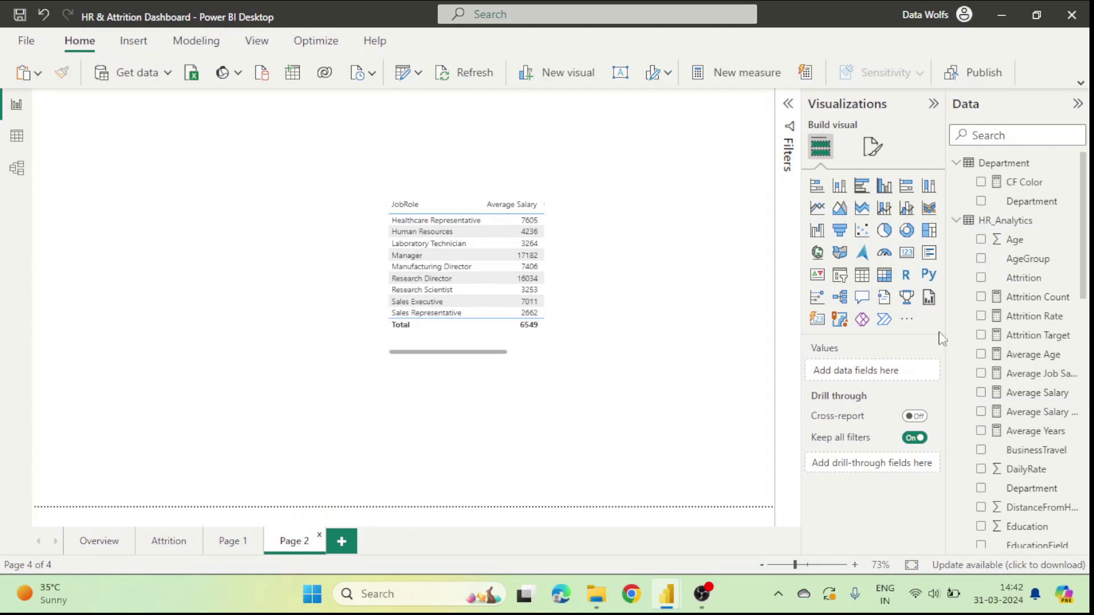
click(1017, 136)
text(overt)
click(547, 346)
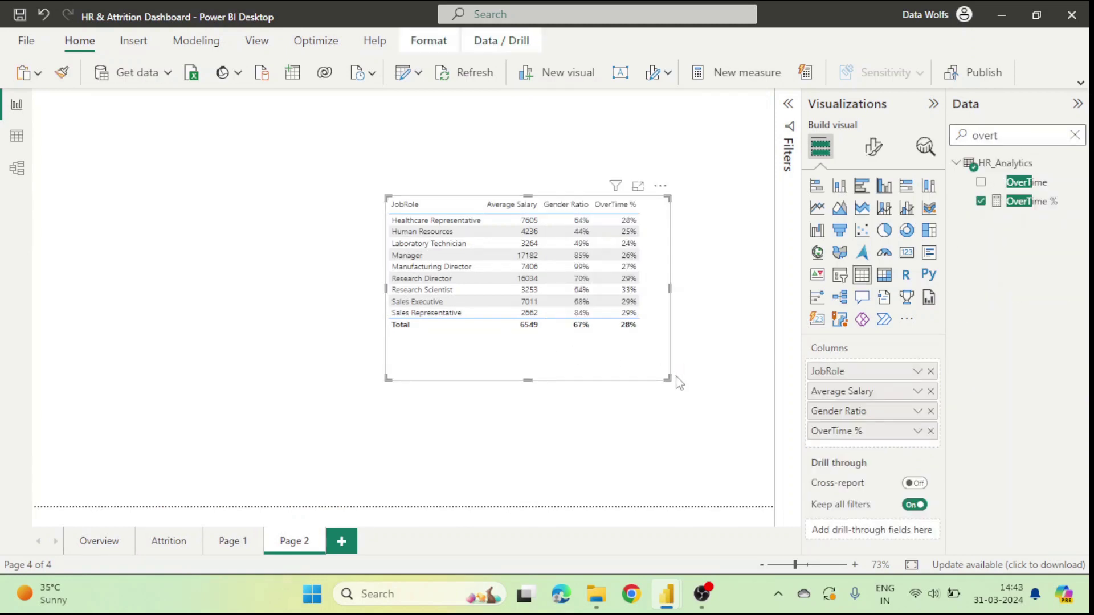
drag(674, 378, 717, 353)
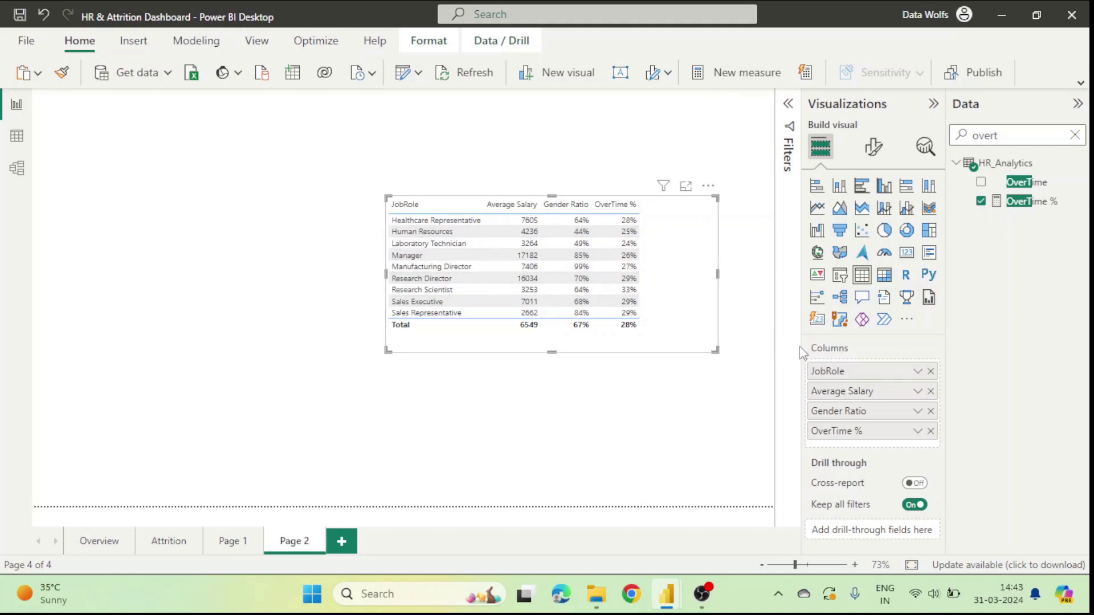
- Apply data bars to the Average Salary column, from lowest to highest value, left to right, with a blue positive bar
click(917, 393)
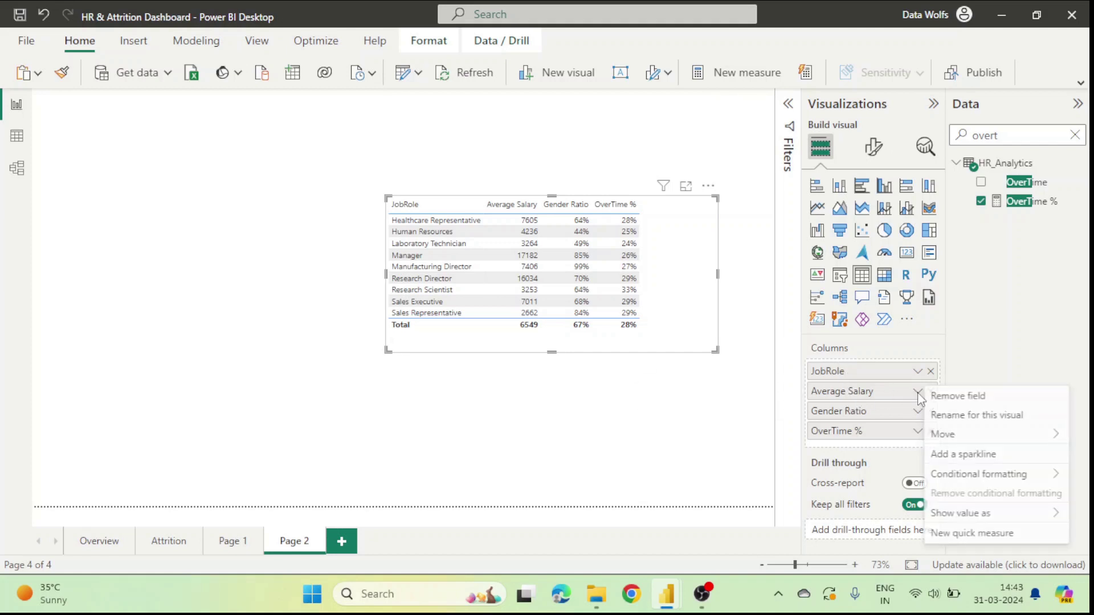
mouse_move(983, 475)
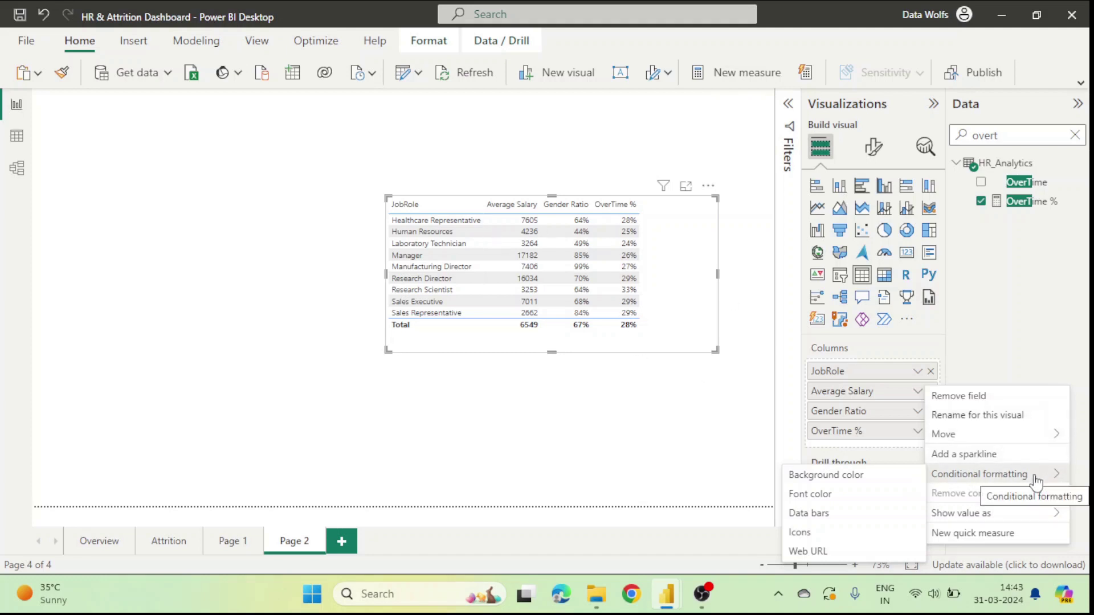
click(812, 514)
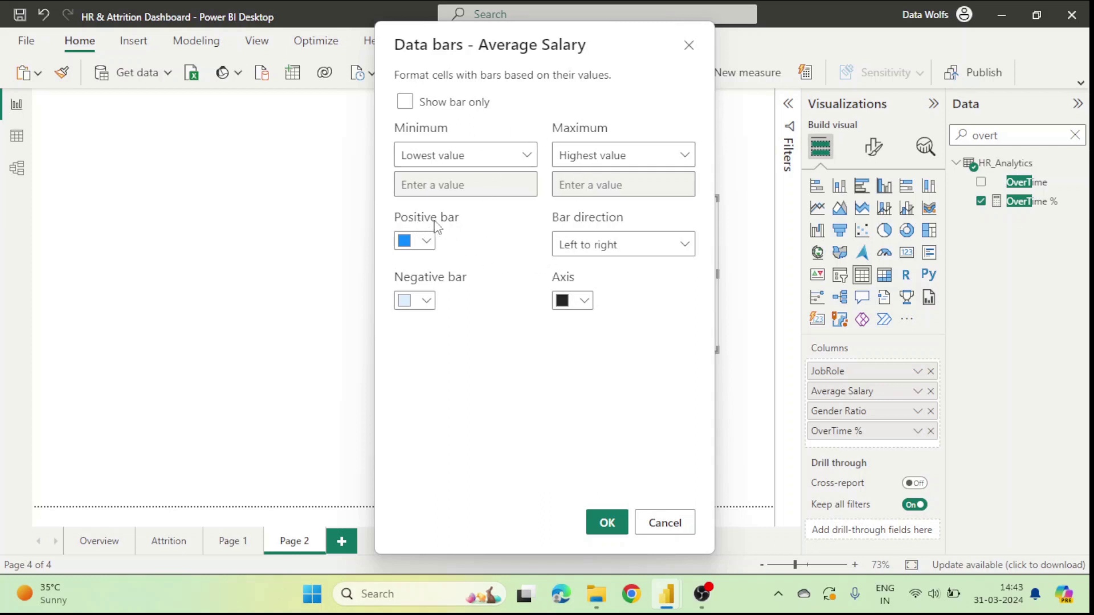
click(429, 241)
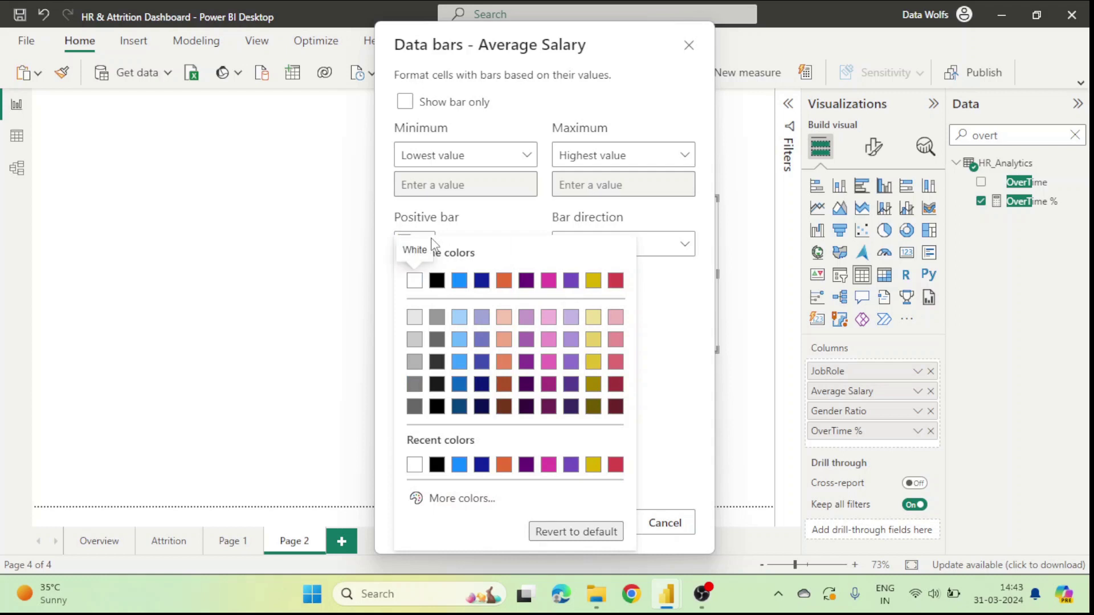
click(484, 235)
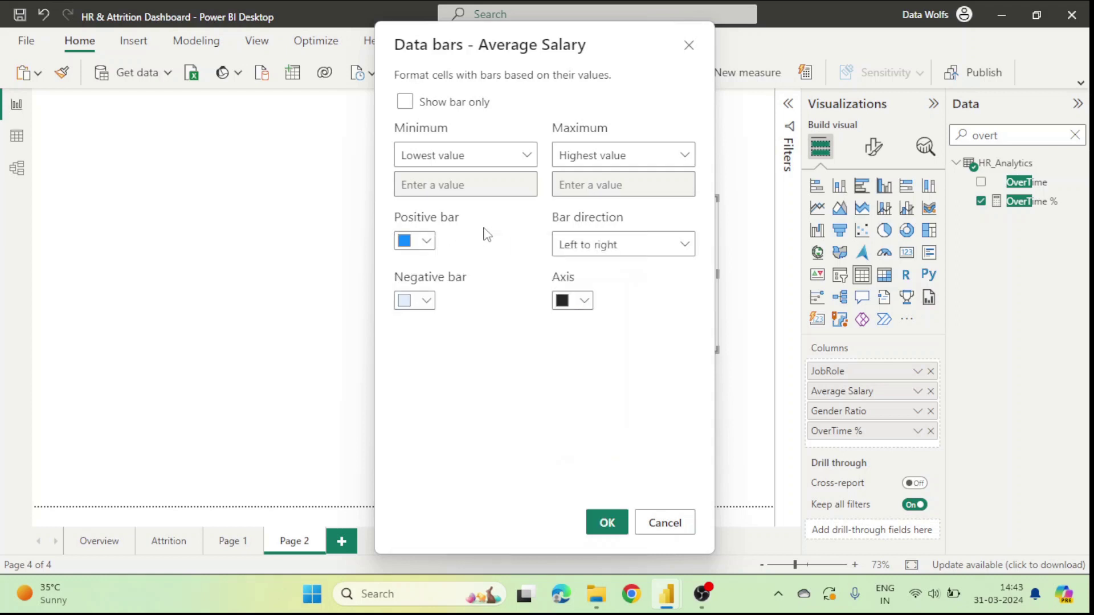
click(427, 302)
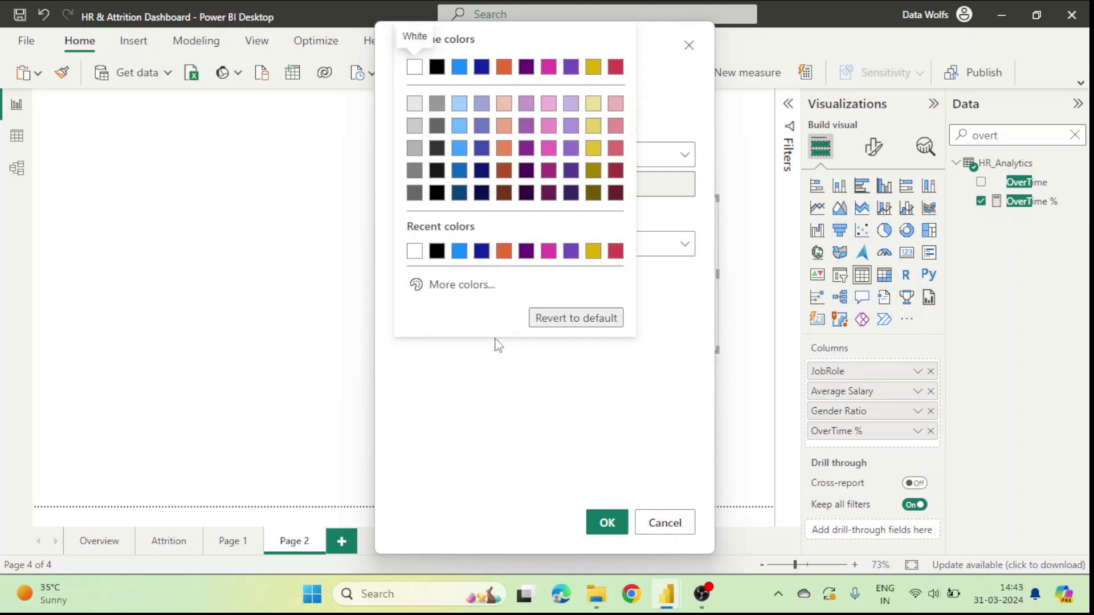
click(490, 370)
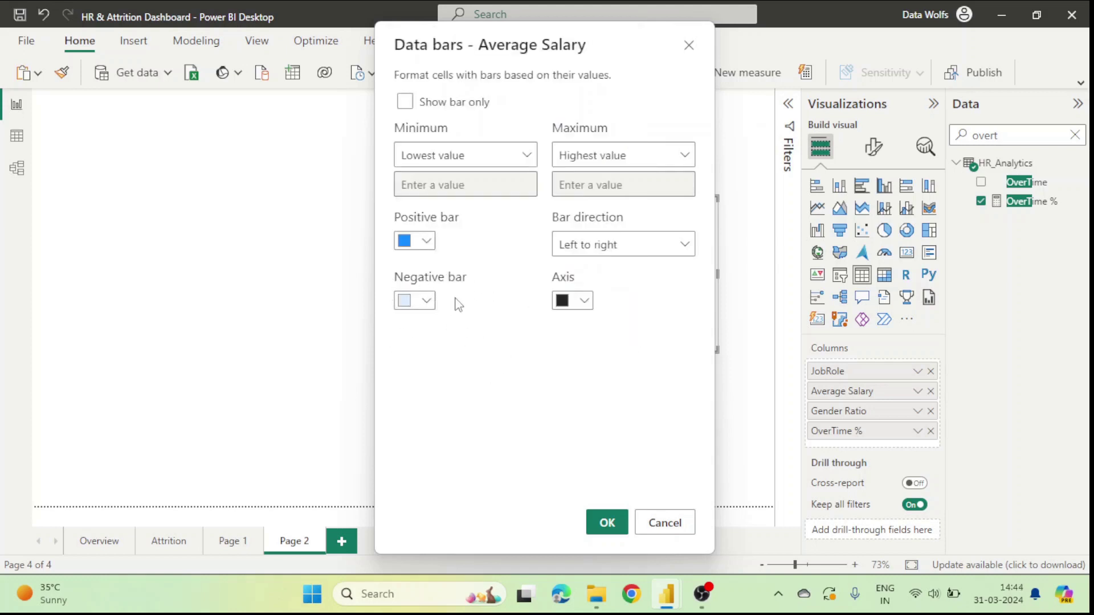
click(617, 249)
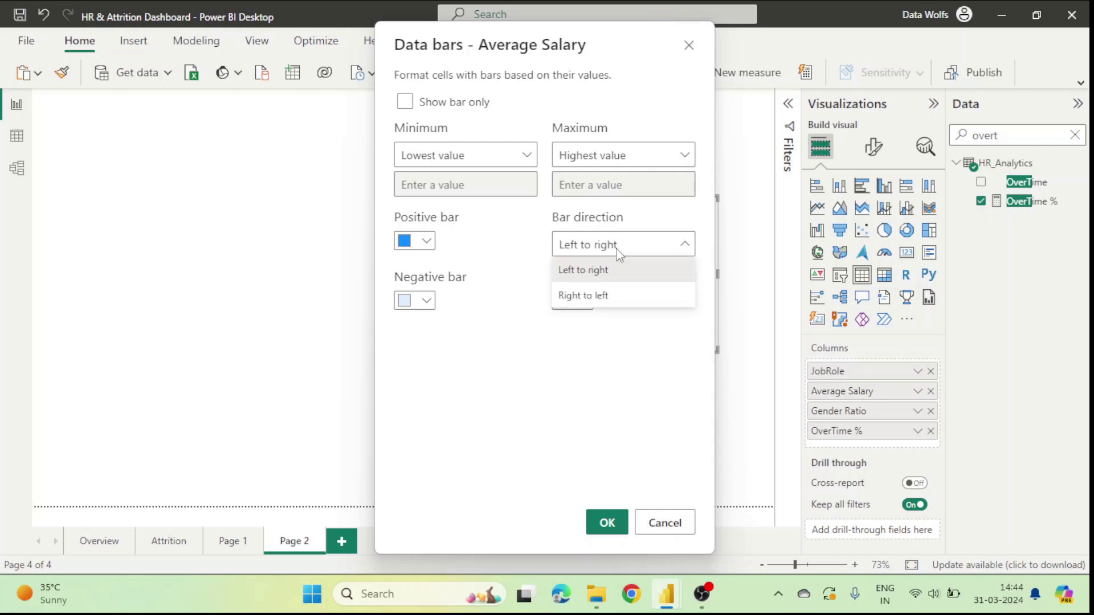
click(617, 252)
click(619, 253)
click(619, 255)
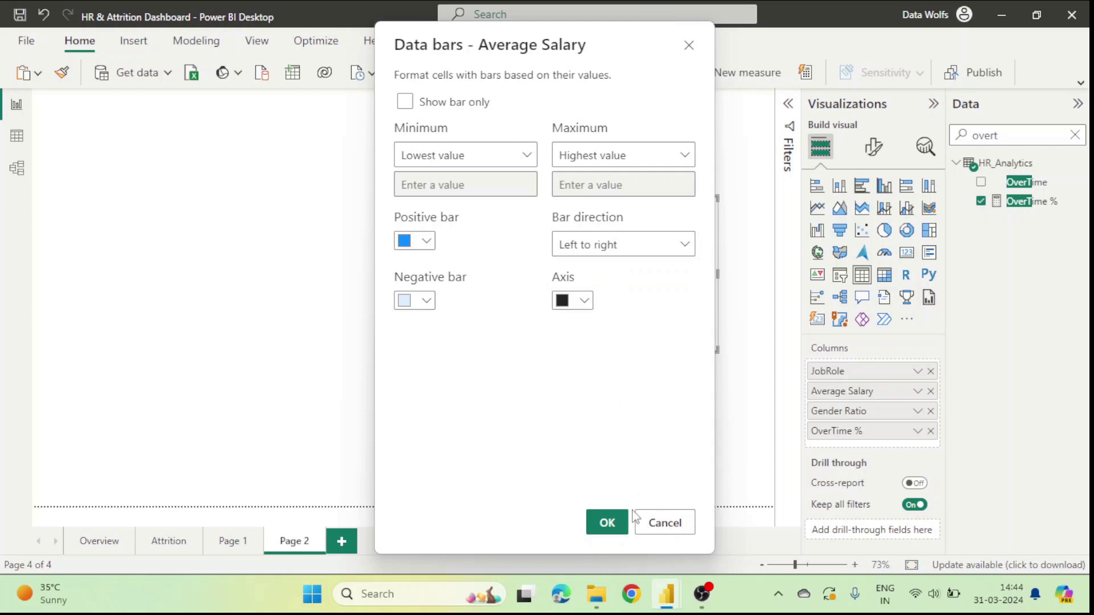
click(609, 523)
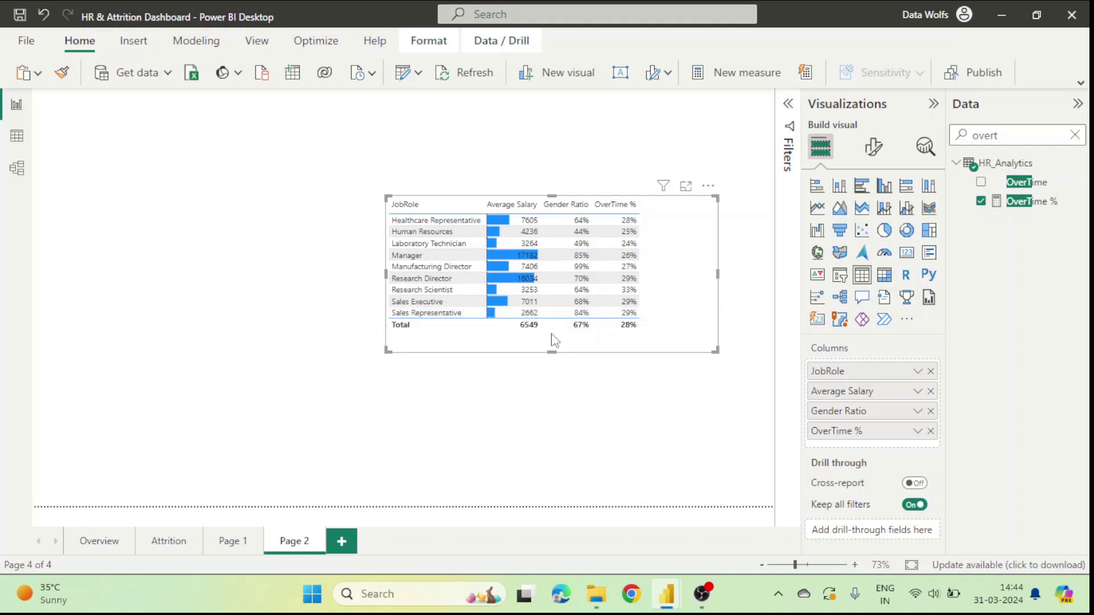
- Enlarge the table slightly and remove all conditional formatting from its Average Salary column
drag(715, 351, 735, 365)
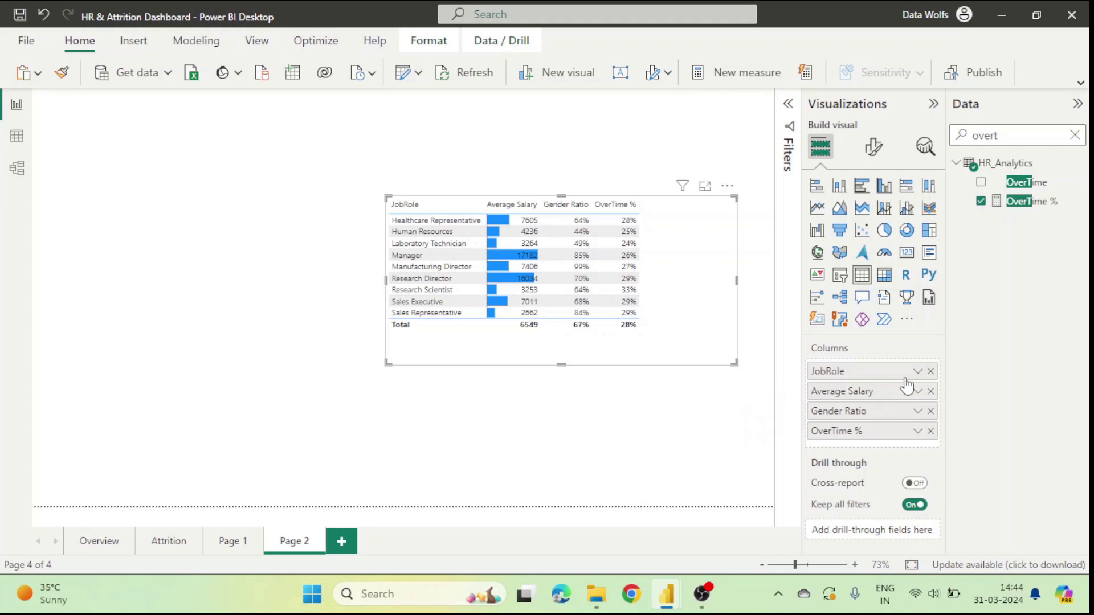
click(919, 394)
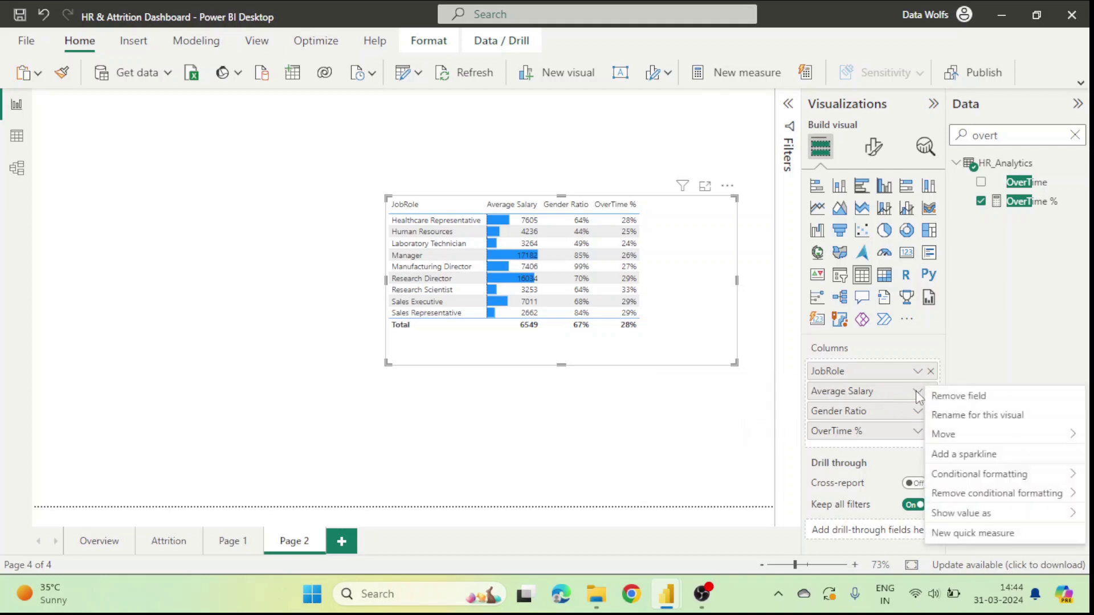
mouse_move(969, 494)
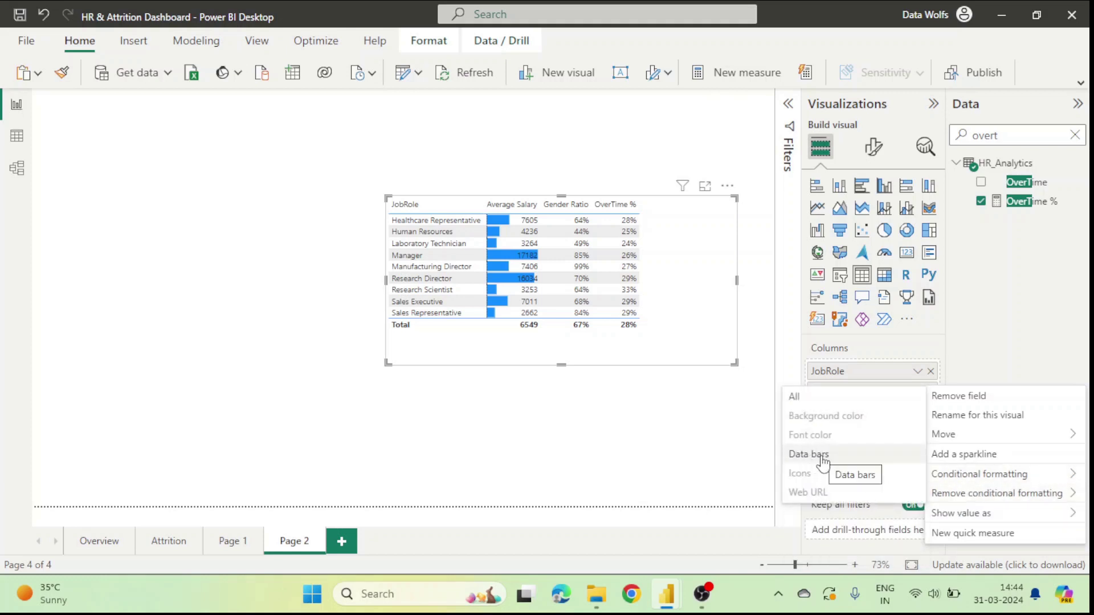
click(811, 397)
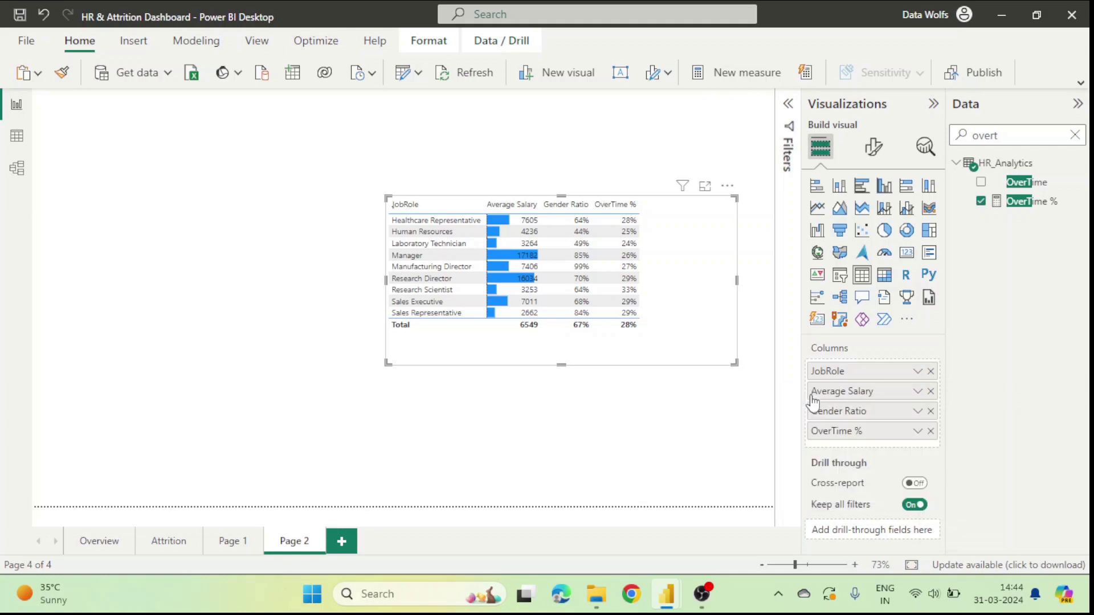
- Apply data bars with a dark olive positive bar to the Average Salary column and enlarge the table slightly
click(918, 393)
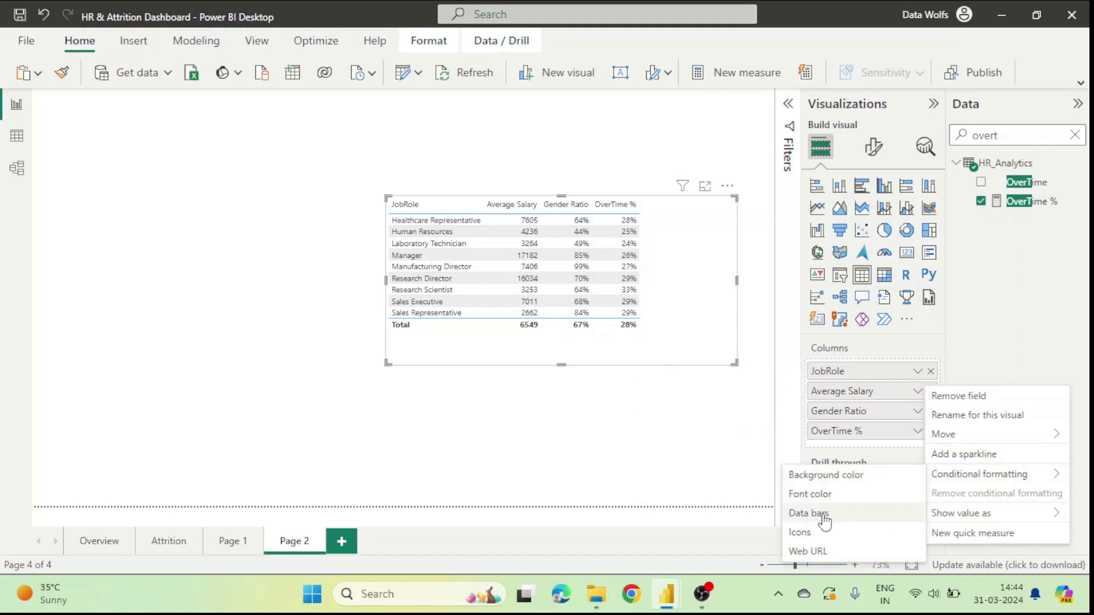
click(819, 514)
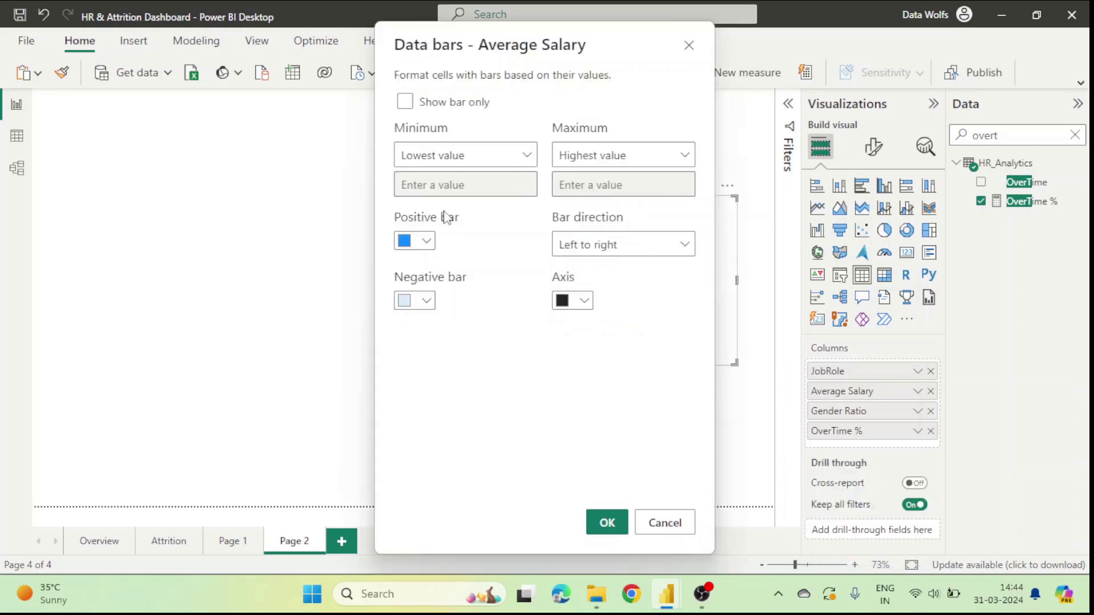
click(416, 245)
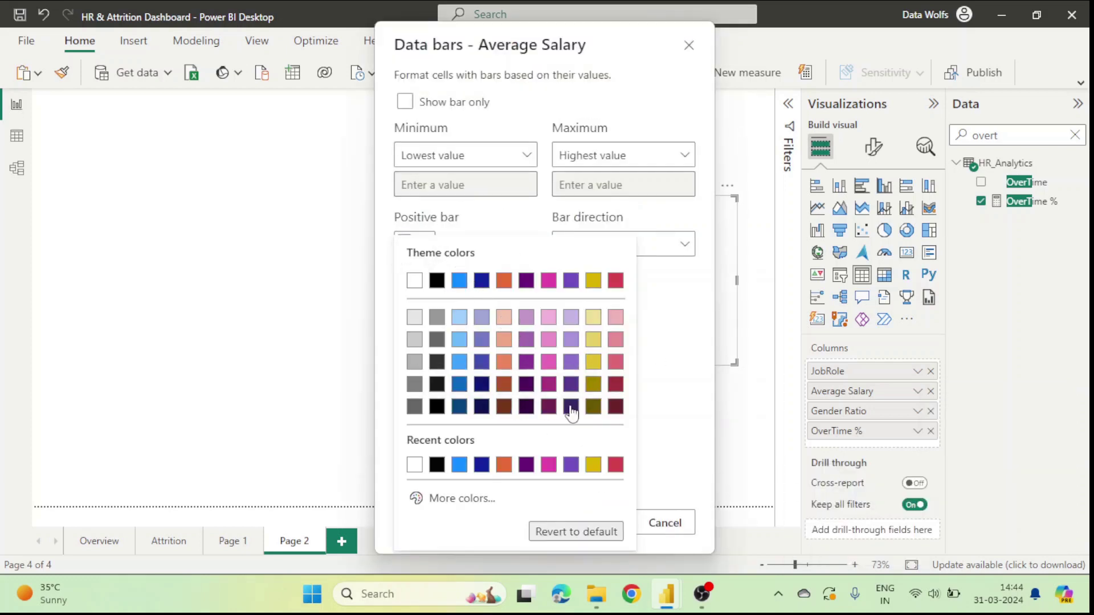
click(593, 406)
click(612, 521)
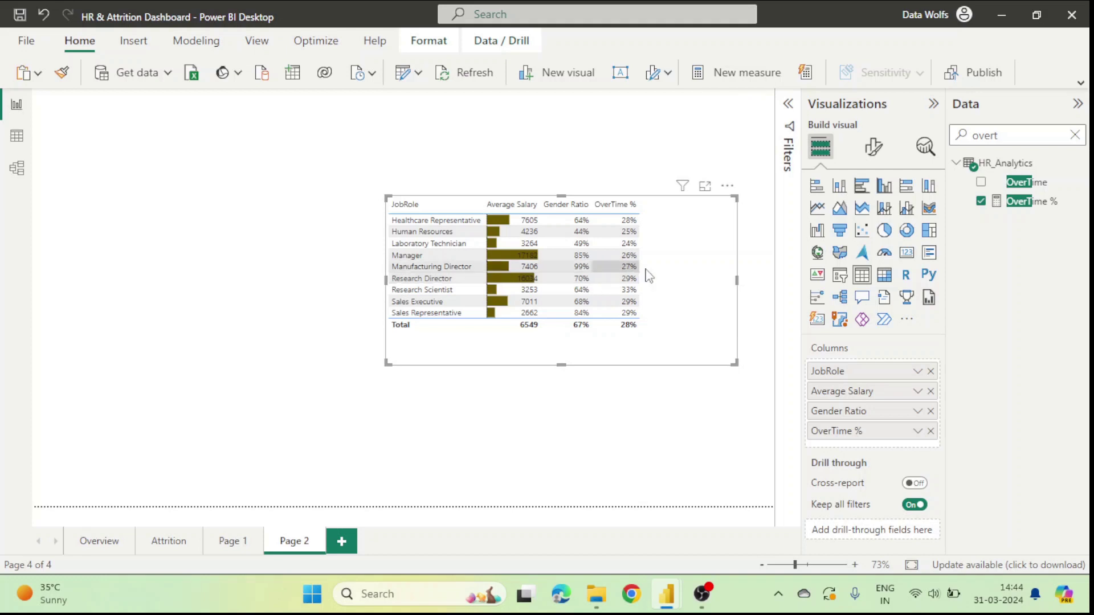
drag(732, 357, 748, 370)
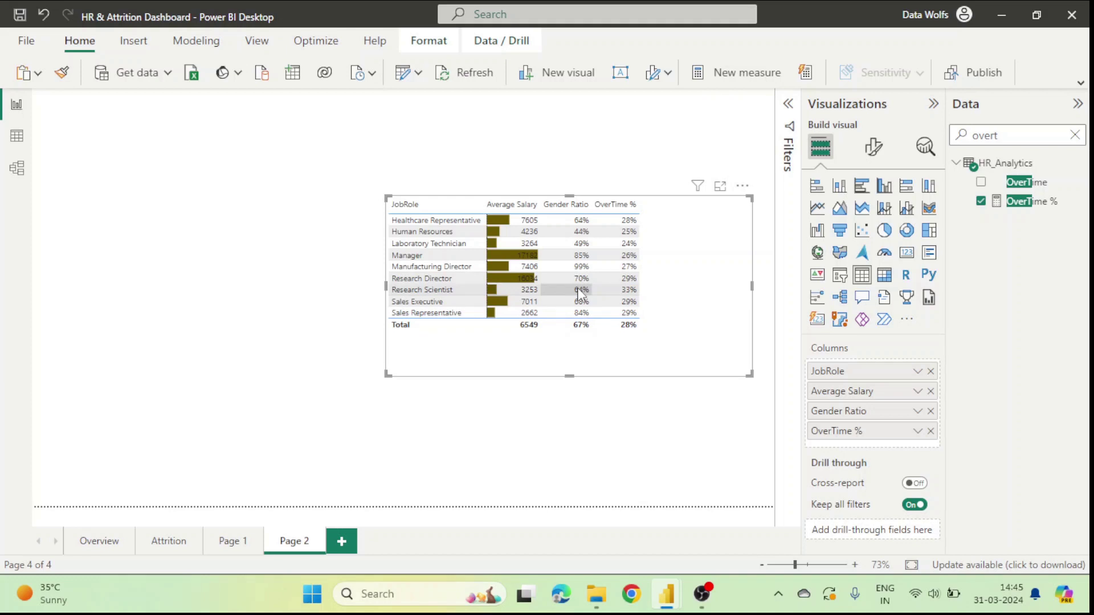
- Search the fields for the Gender Ratio measure, check its DAX formula, and close the formula without changes
double_click(1009, 134)
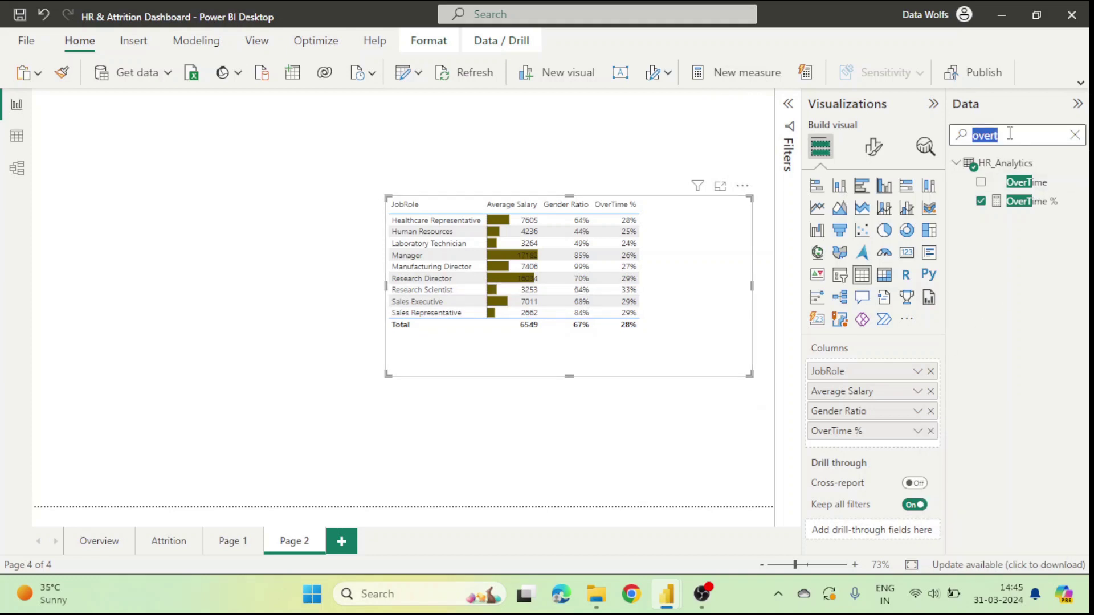
text(gender)
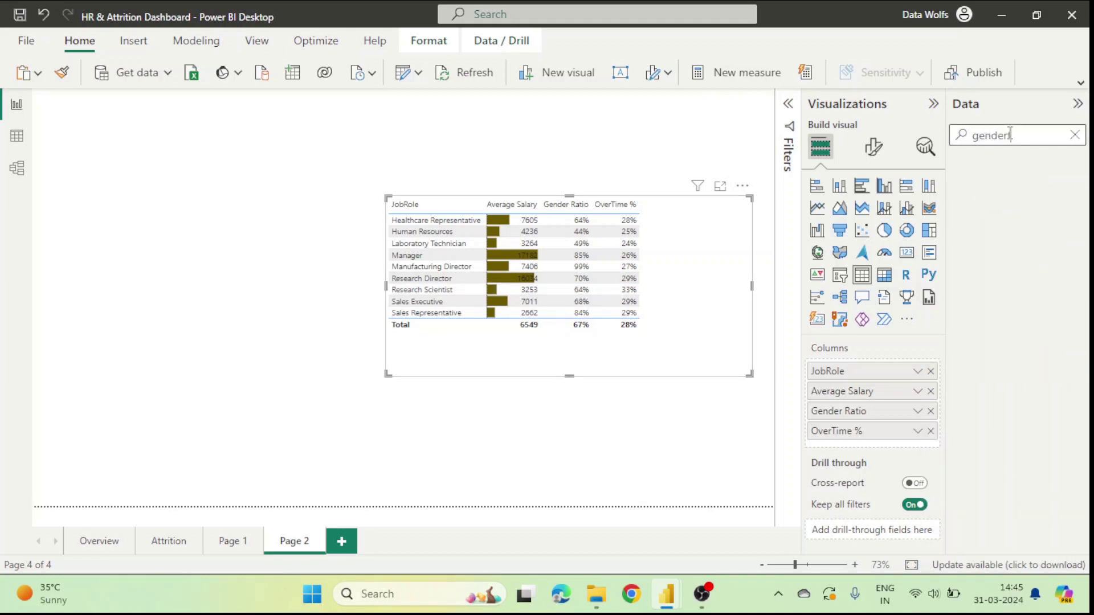
key(BackSpace)
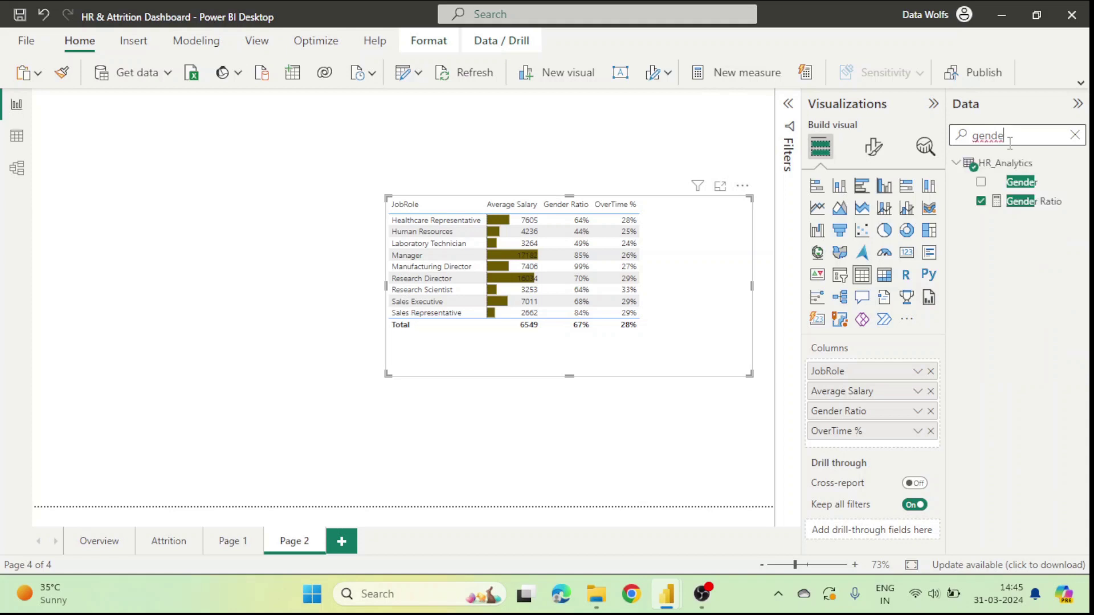
click(1033, 202)
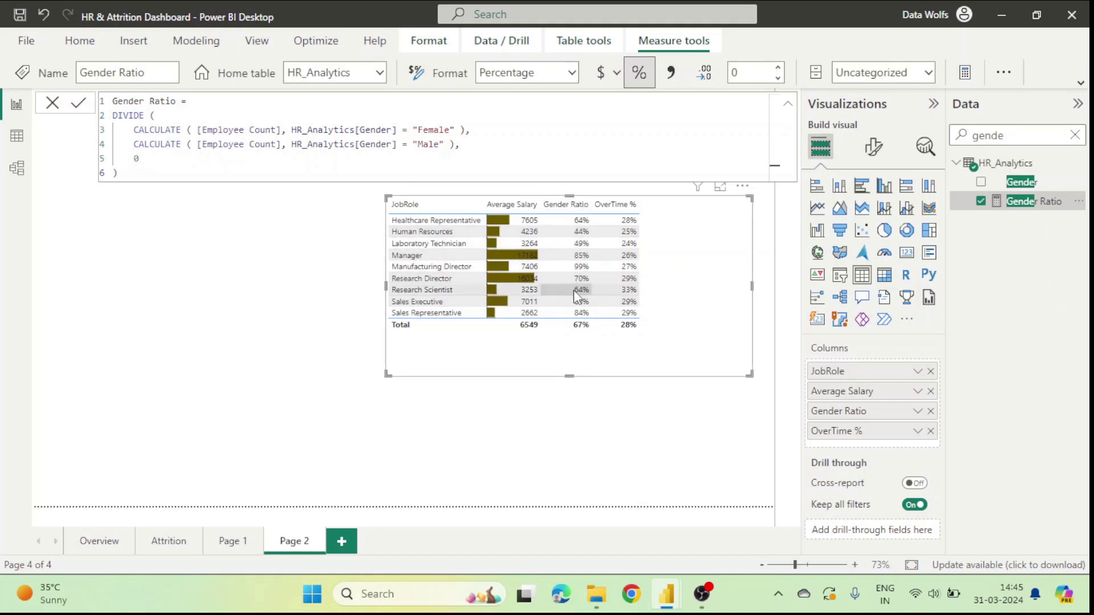
click(51, 104)
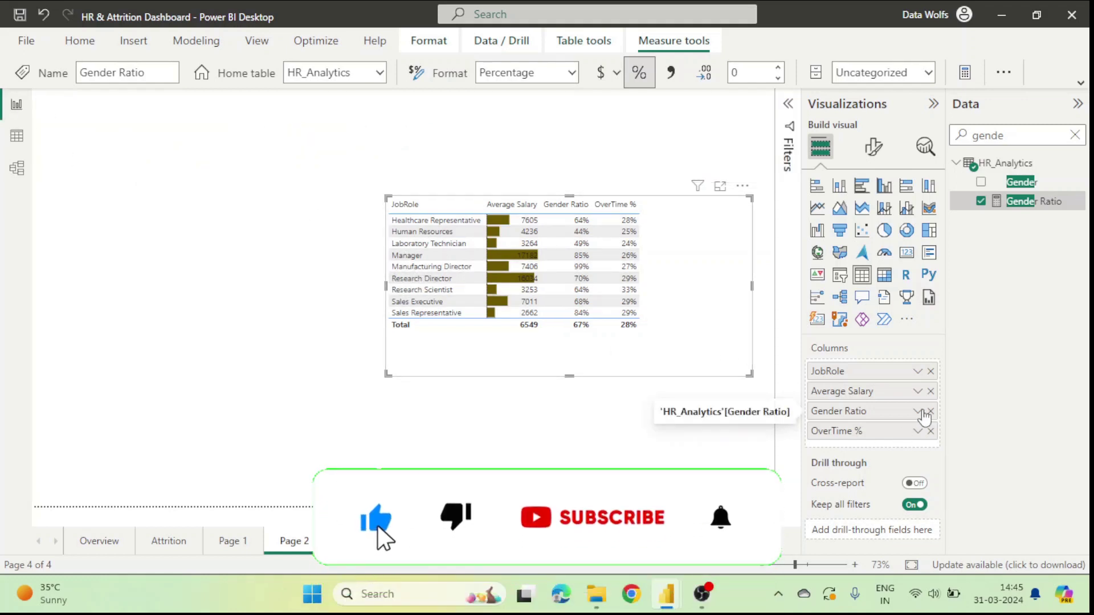
- Open the icon formatting for the Gender Ratio column and review its format style, base field, apply-to and icon style choices
click(918, 411)
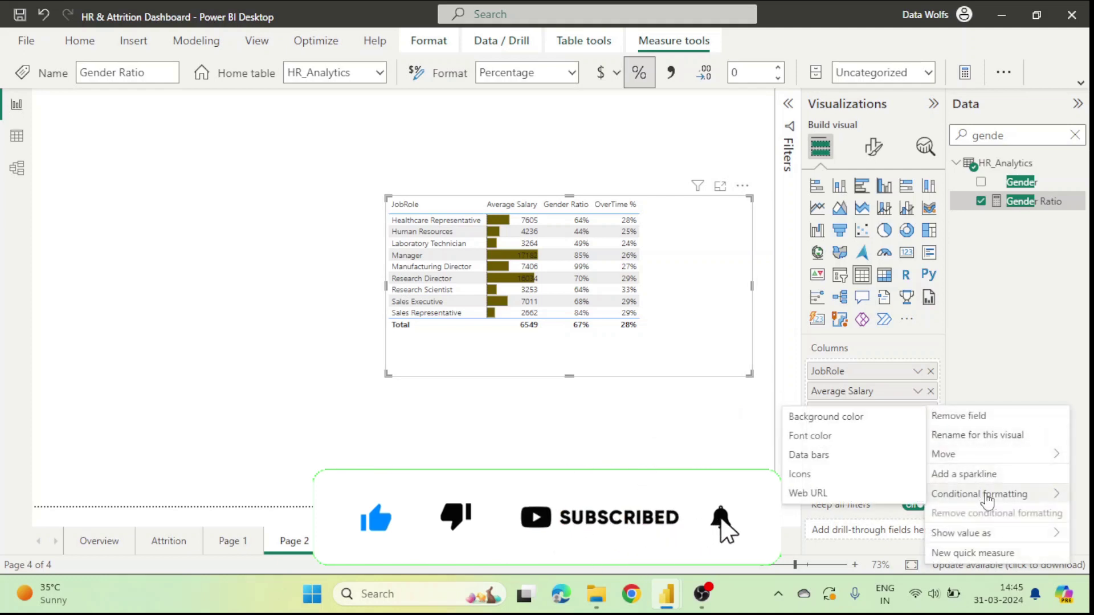
click(830, 484)
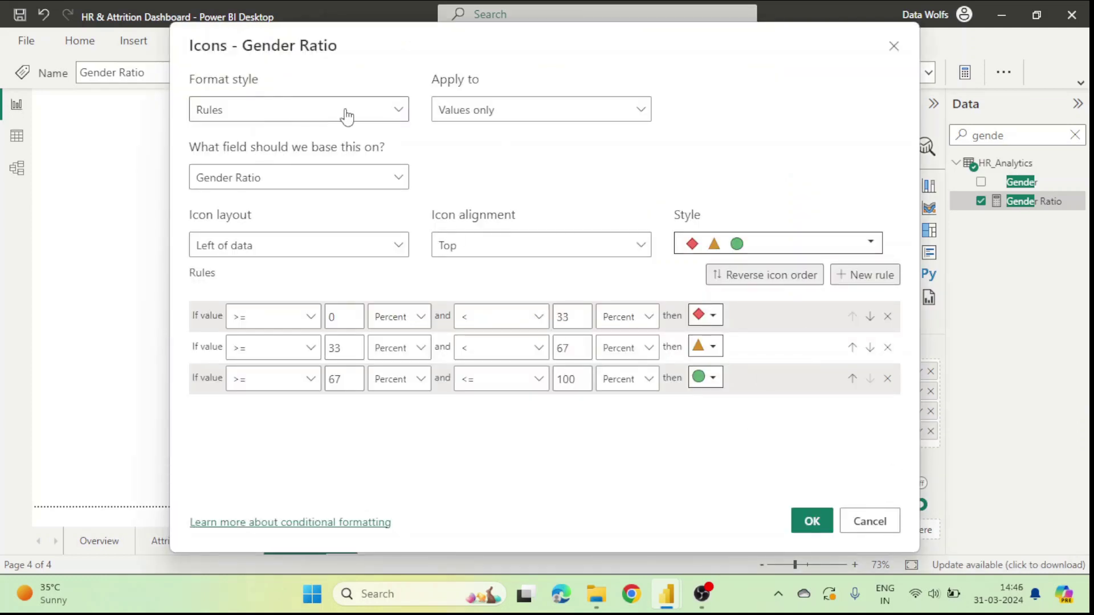
click(347, 113)
click(348, 114)
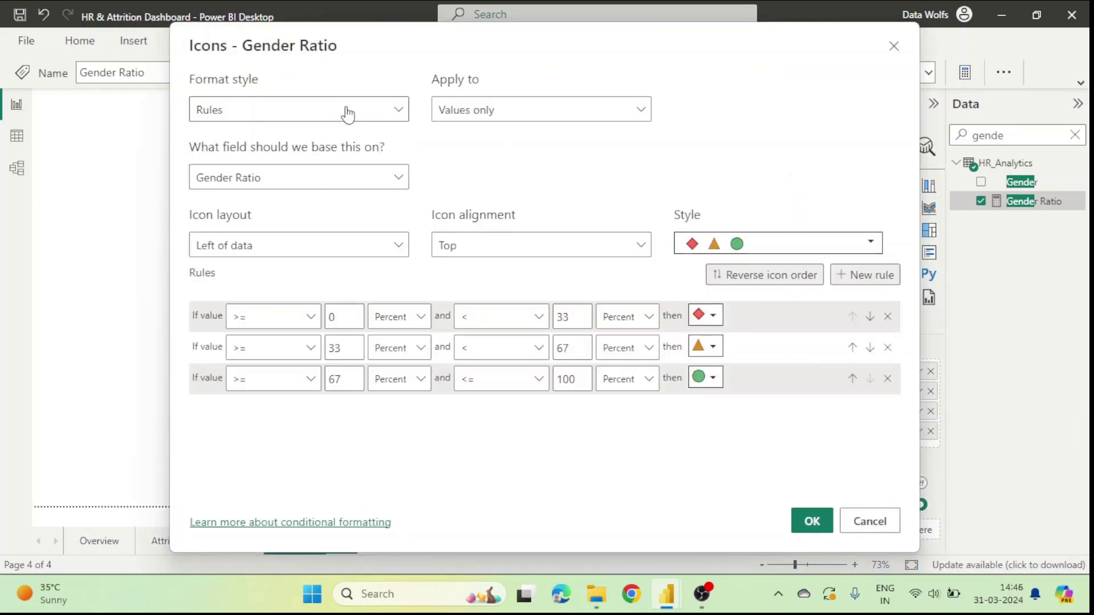
click(285, 185)
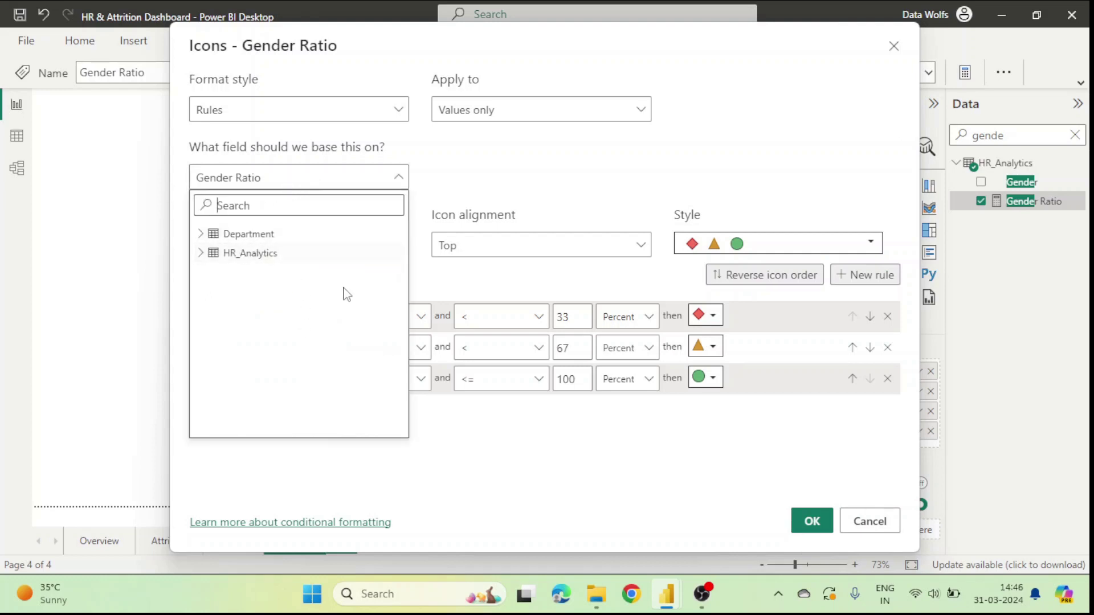
click(487, 166)
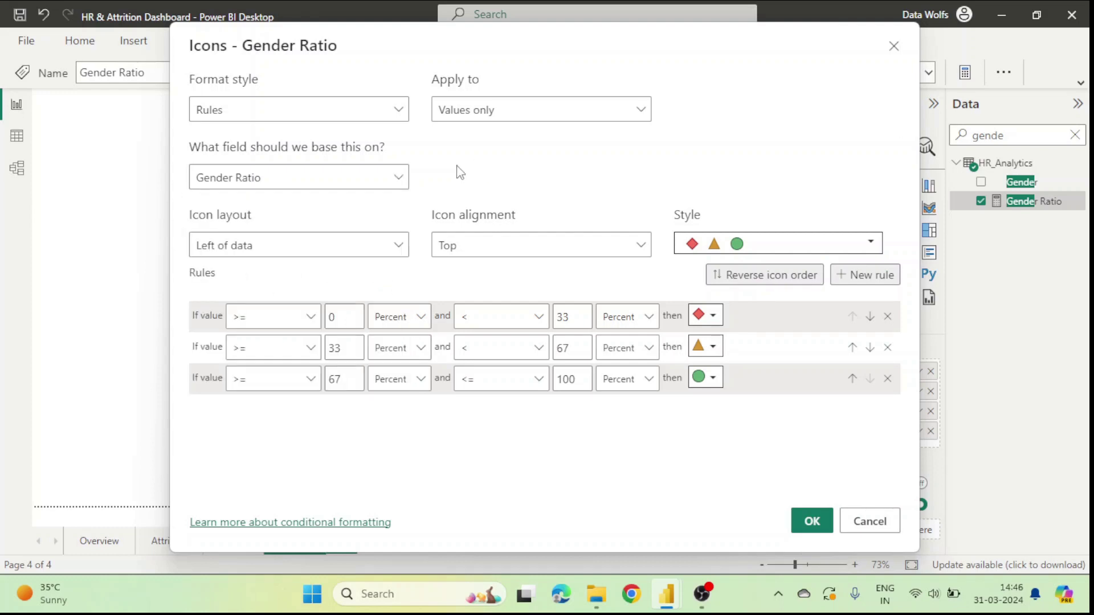
click(466, 122)
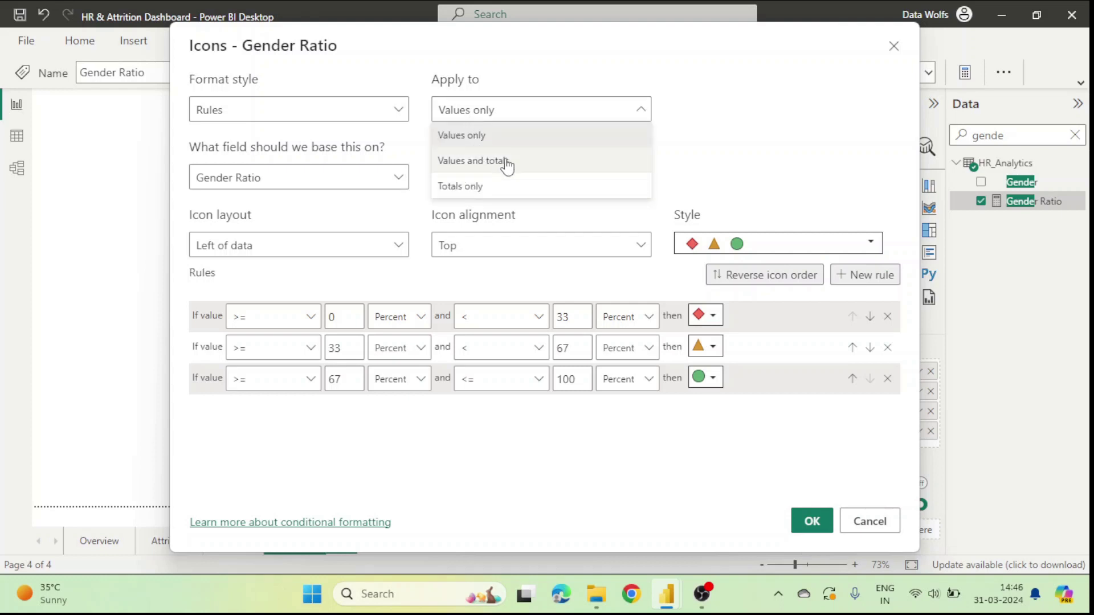
click(727, 125)
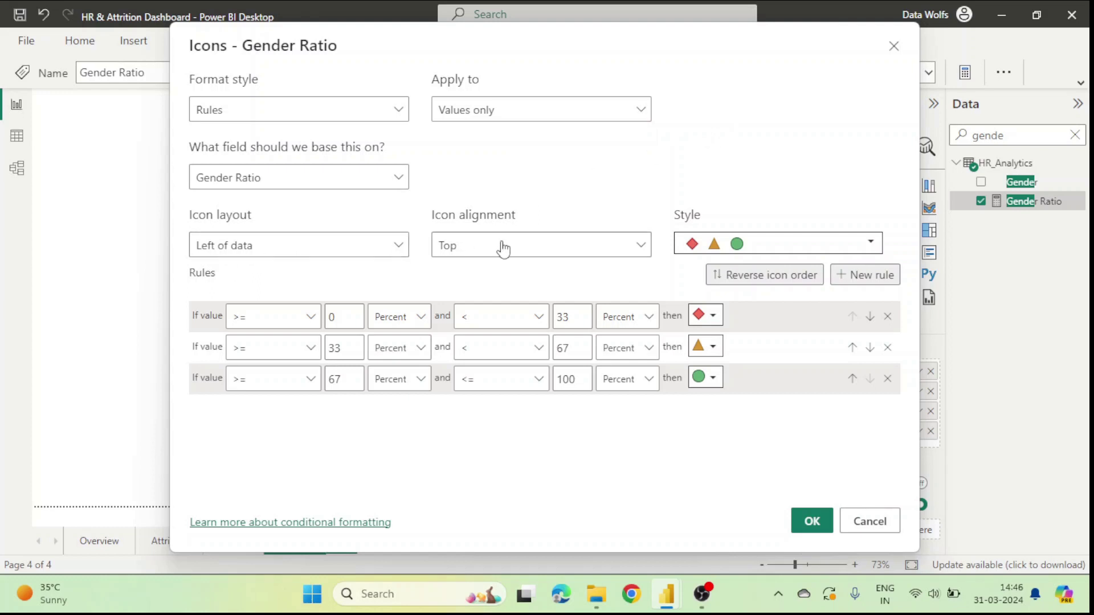
click(764, 242)
scroll(763, 393, down, 5)
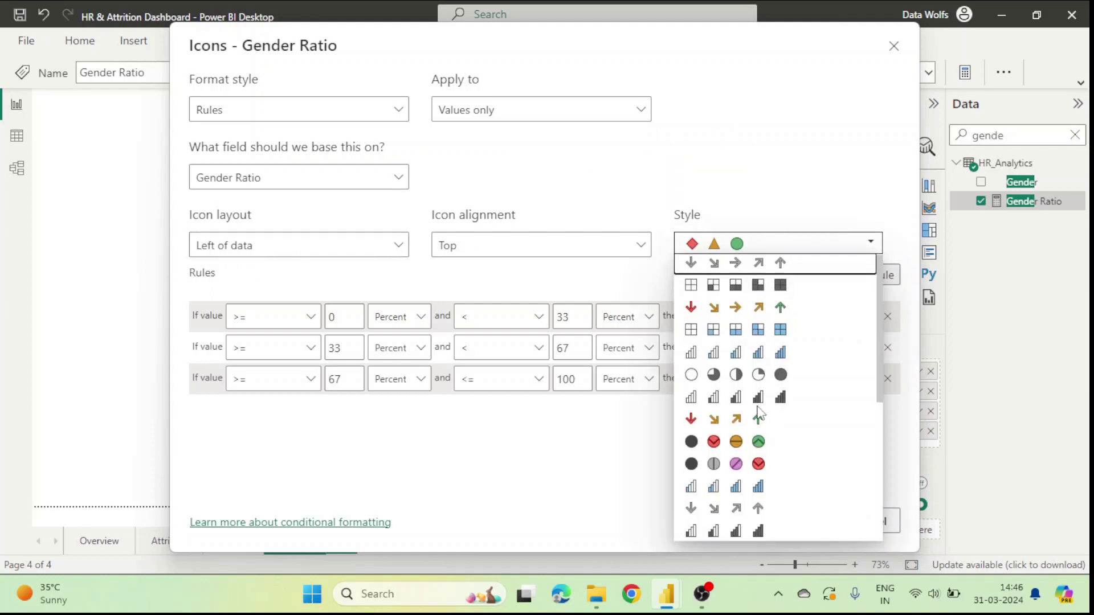
click(598, 466)
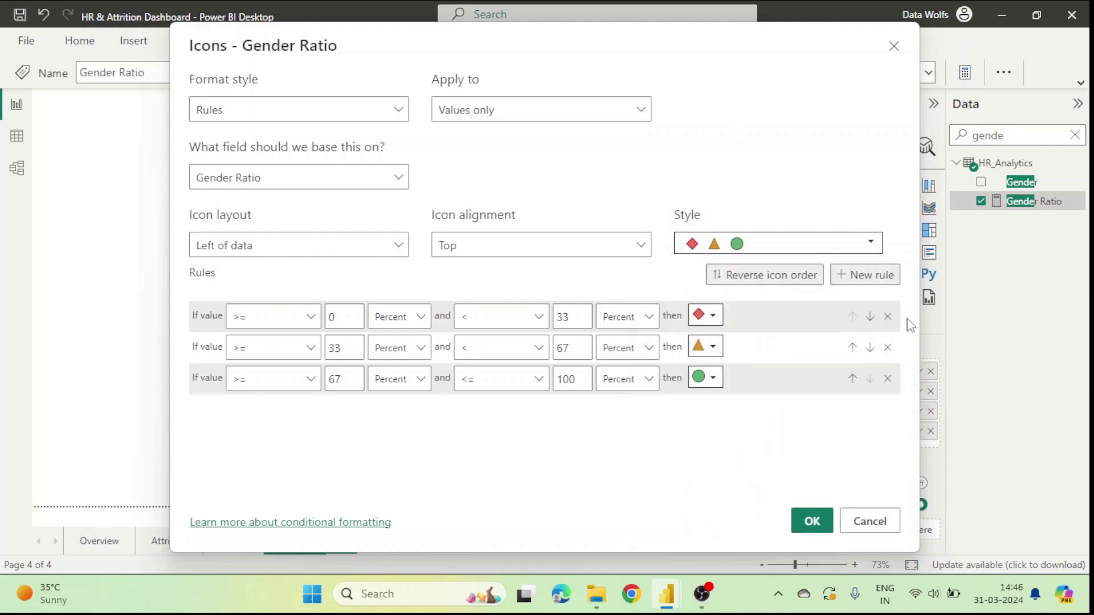
- Delete the last two icon rules and make the remaining rule show a green circle for number values from 0.7 up to Max
click(888, 348)
click(888, 348)
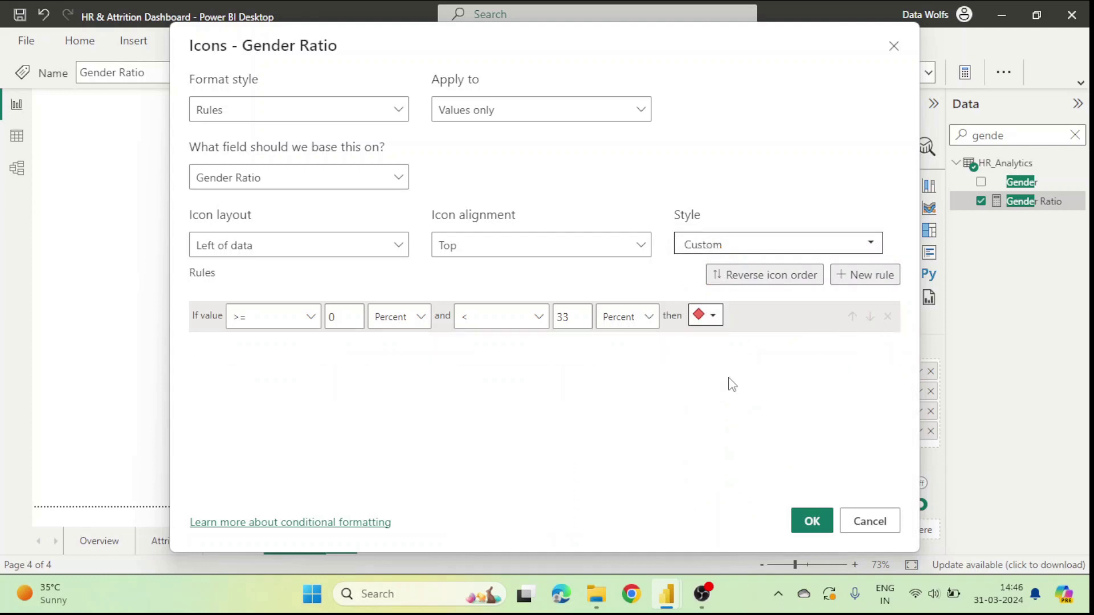
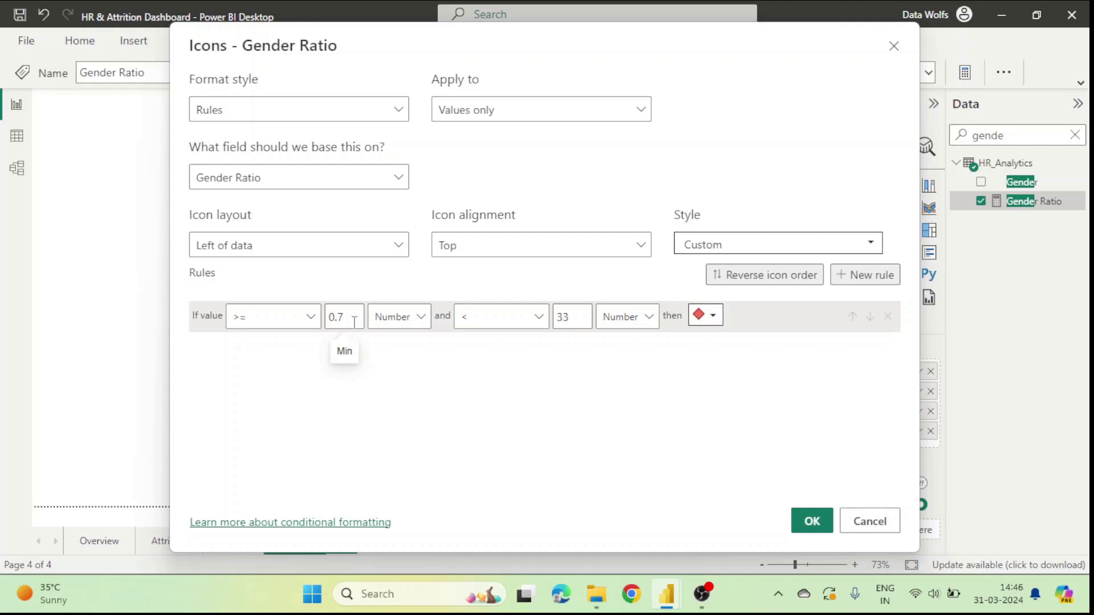
double_click(567, 318)
key(BackSpace)
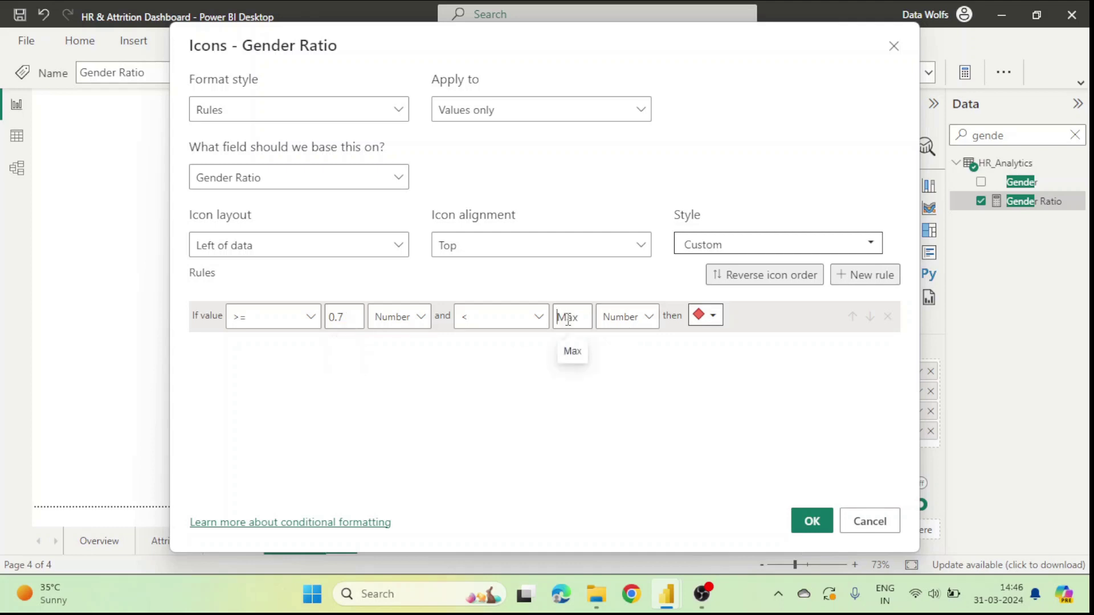
click(712, 317)
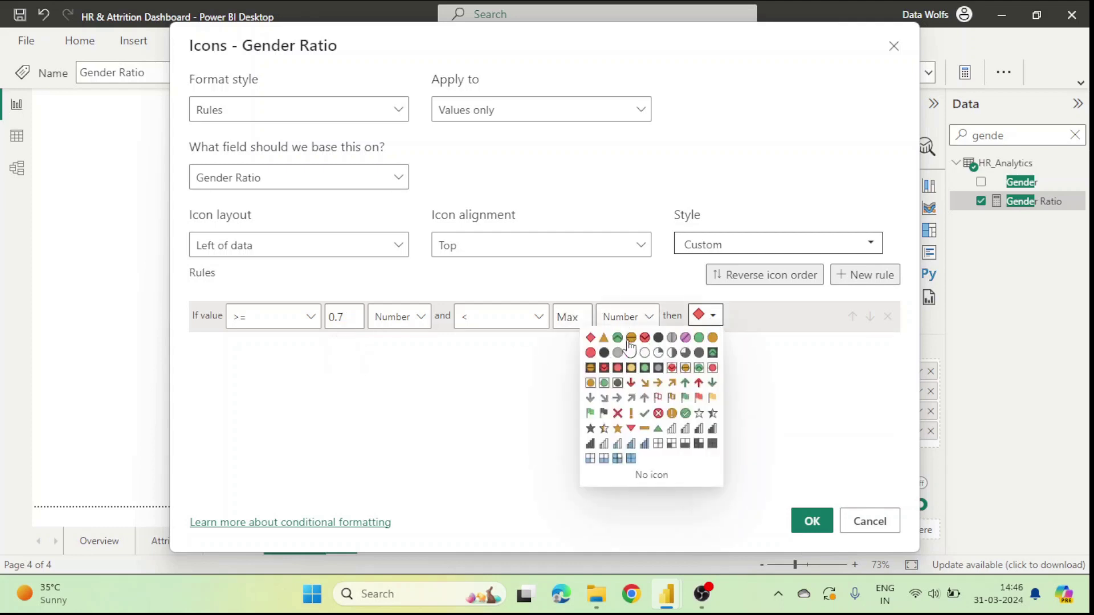
click(699, 338)
- Add a rule showing a red circle for number values from Min to below 0.7, and apply the icons to Gender Ratio
click(865, 275)
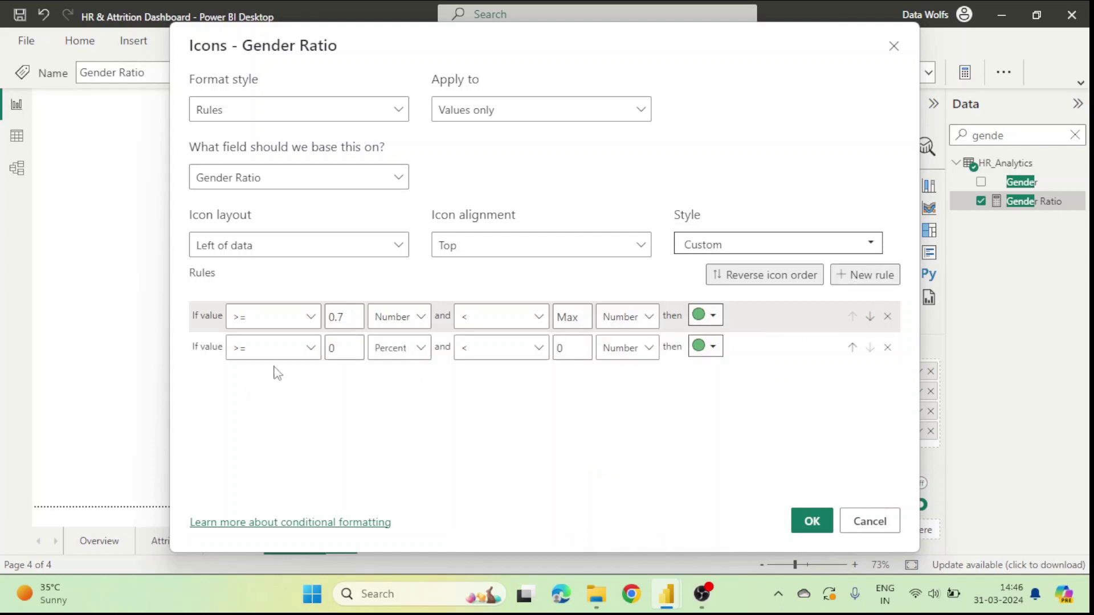
click(345, 352)
key(BackSpace)
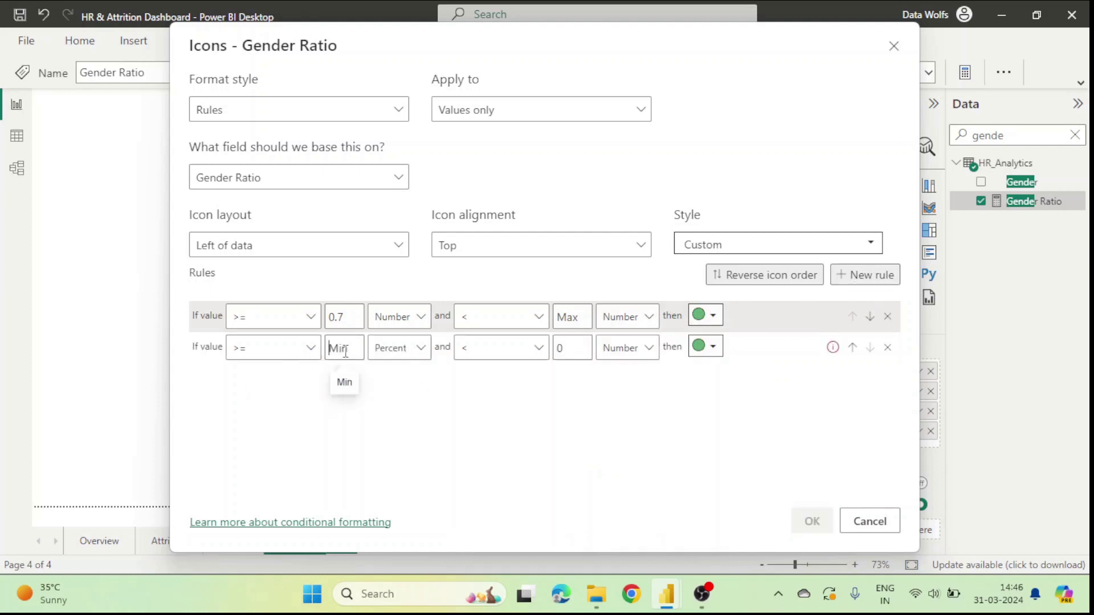
click(588, 353)
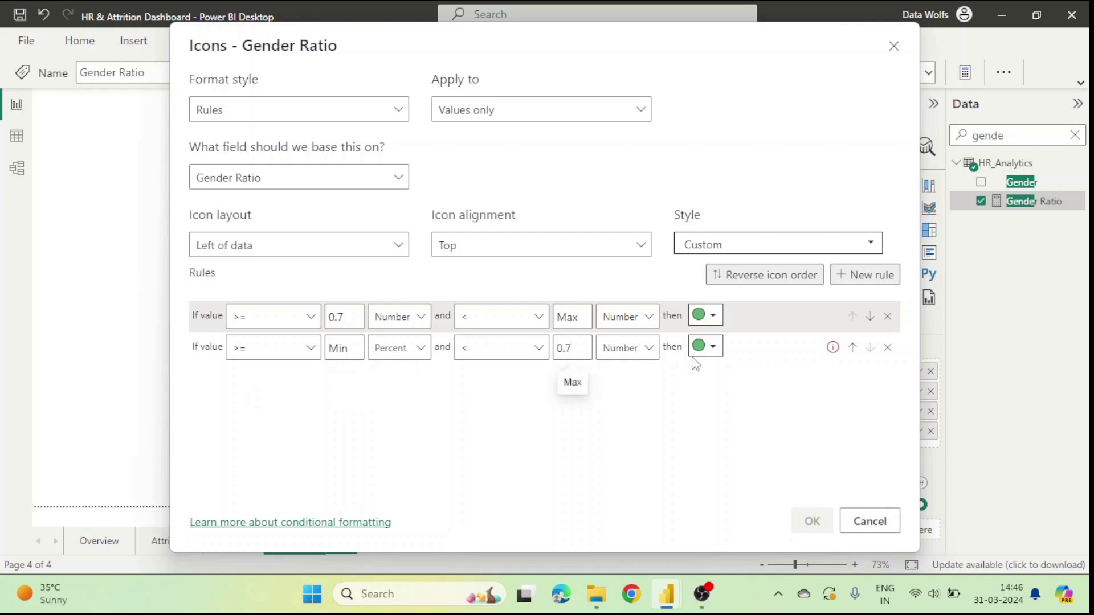
click(706, 346)
click(596, 393)
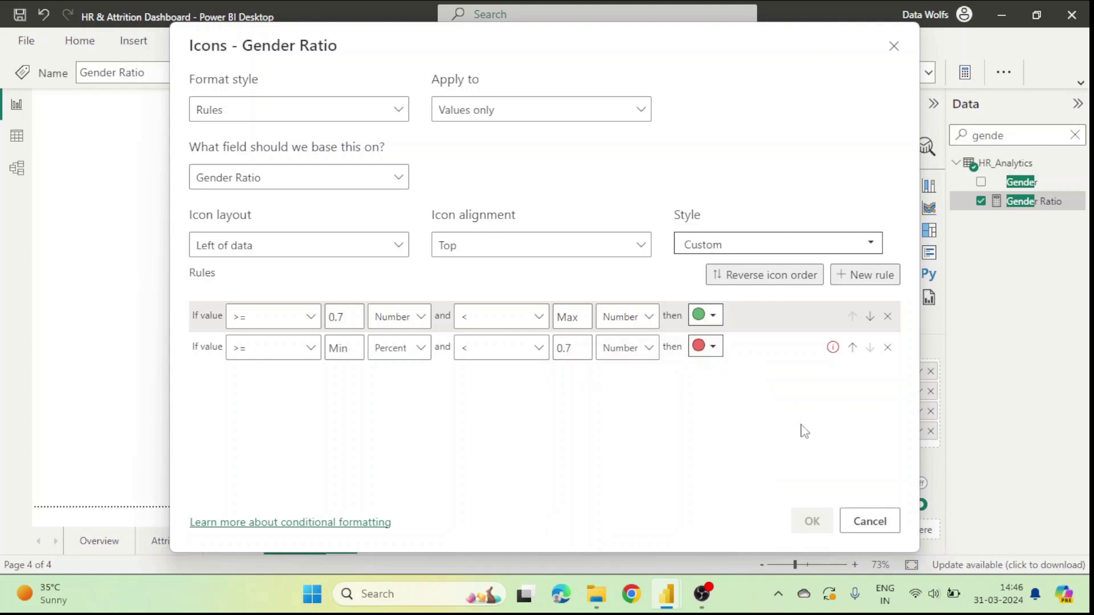
click(409, 354)
click(392, 382)
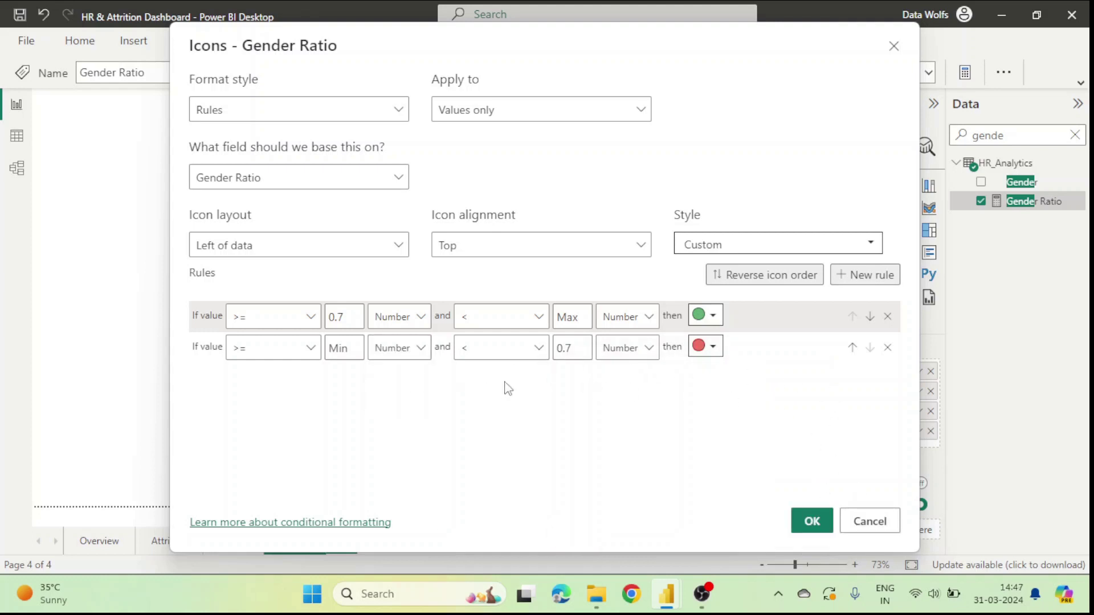
click(812, 521)
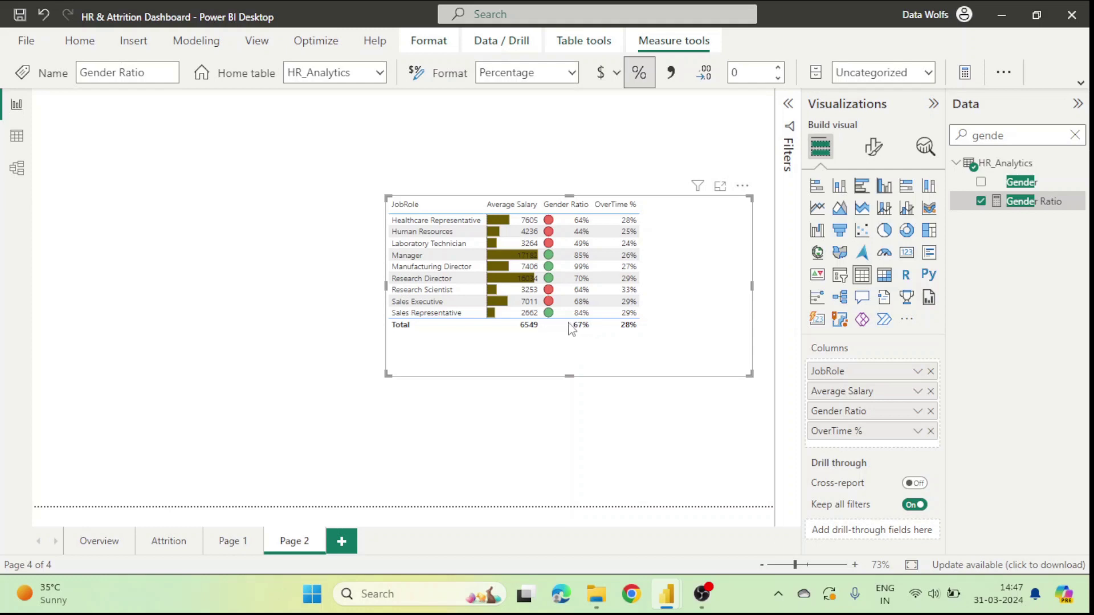
- Change the Gender Ratio icon formatting to apply to values and totals, with the icon layout set to Right of data
click(919, 413)
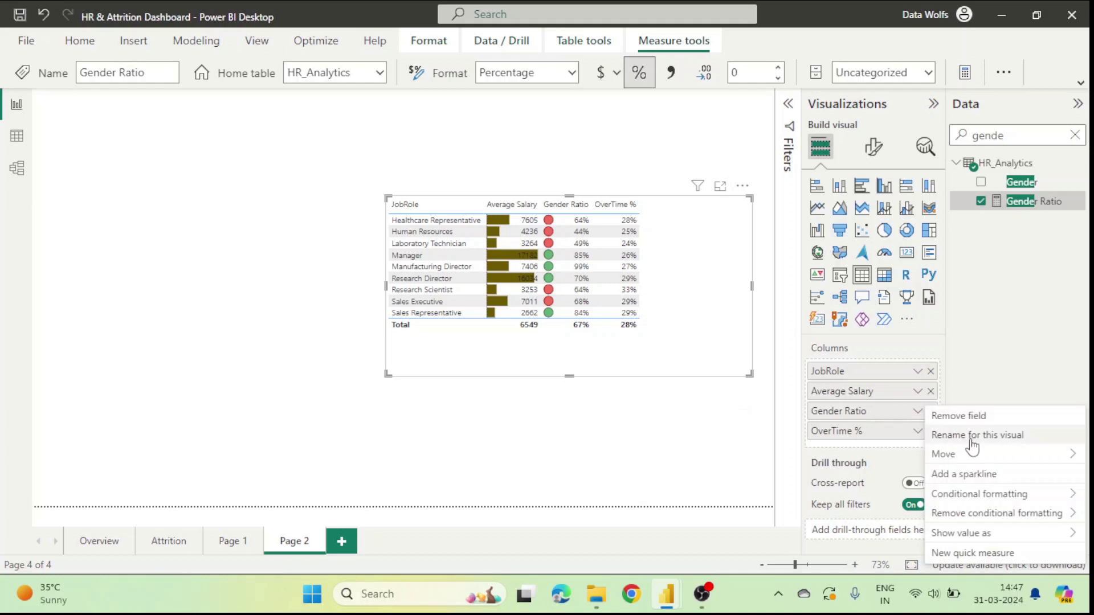
mouse_move(969, 453)
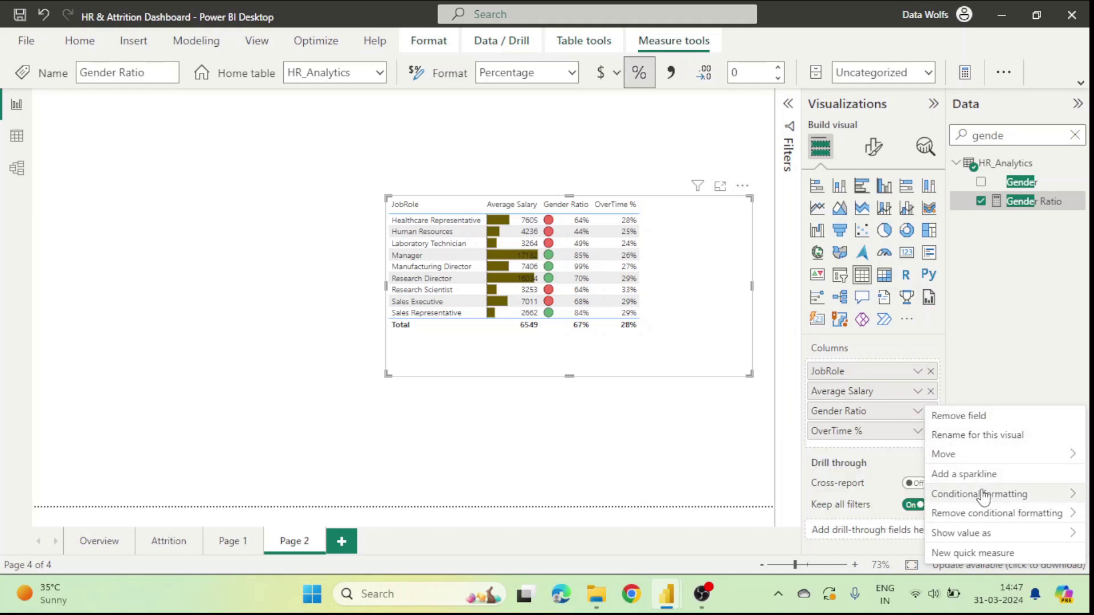
mouse_move(982, 495)
click(800, 475)
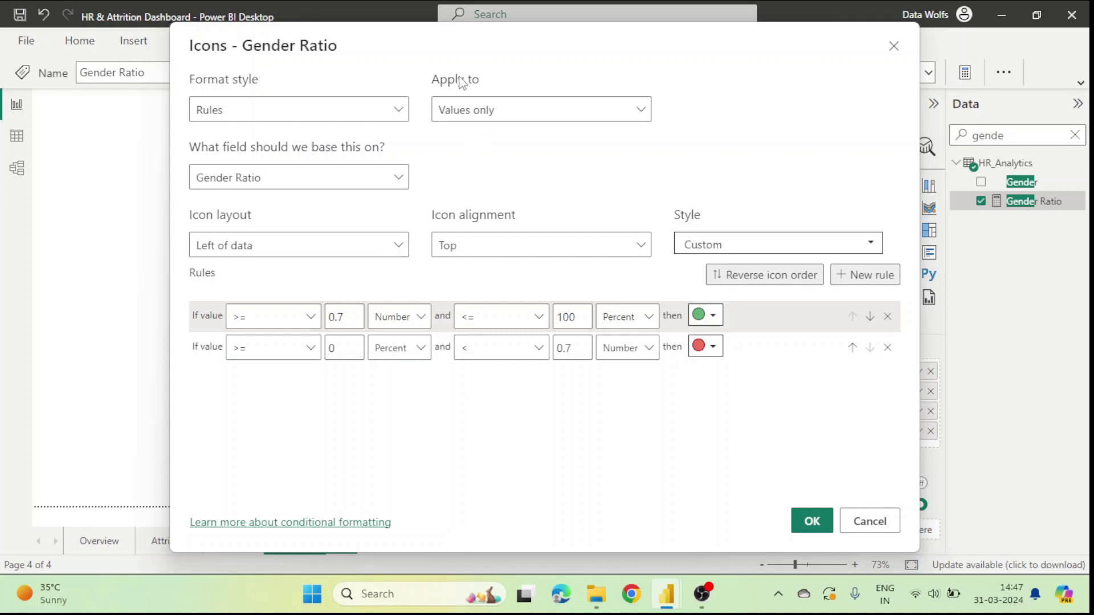
click(493, 112)
click(481, 162)
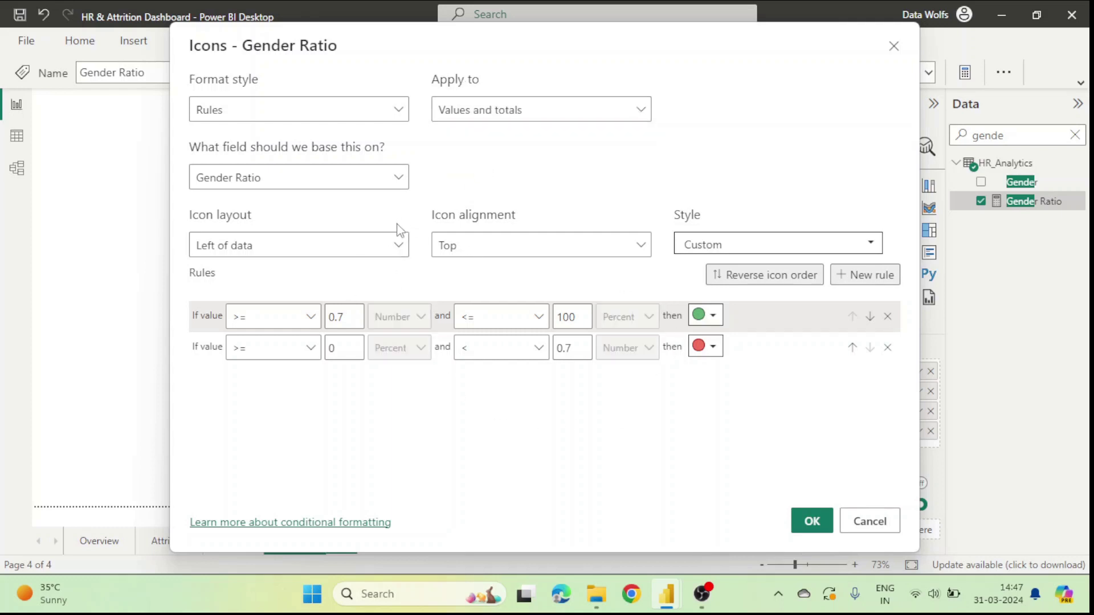
click(378, 255)
click(280, 322)
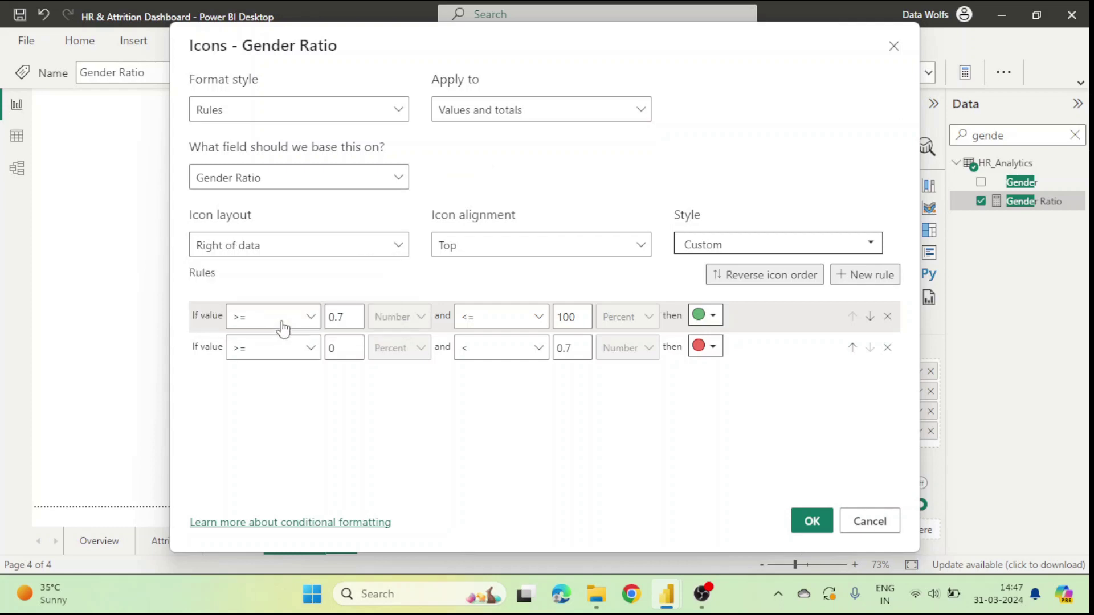
click(812, 520)
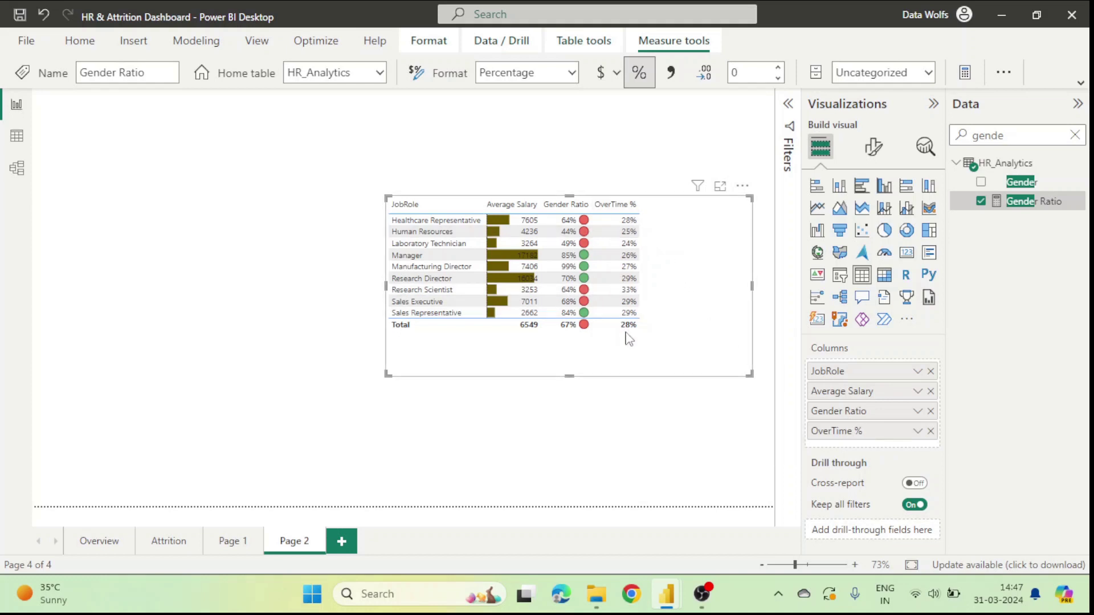
- Start a gradient background color for the OverTime % column and set the lowest value's color to a custom red
click(917, 433)
mouse_move(968, 376)
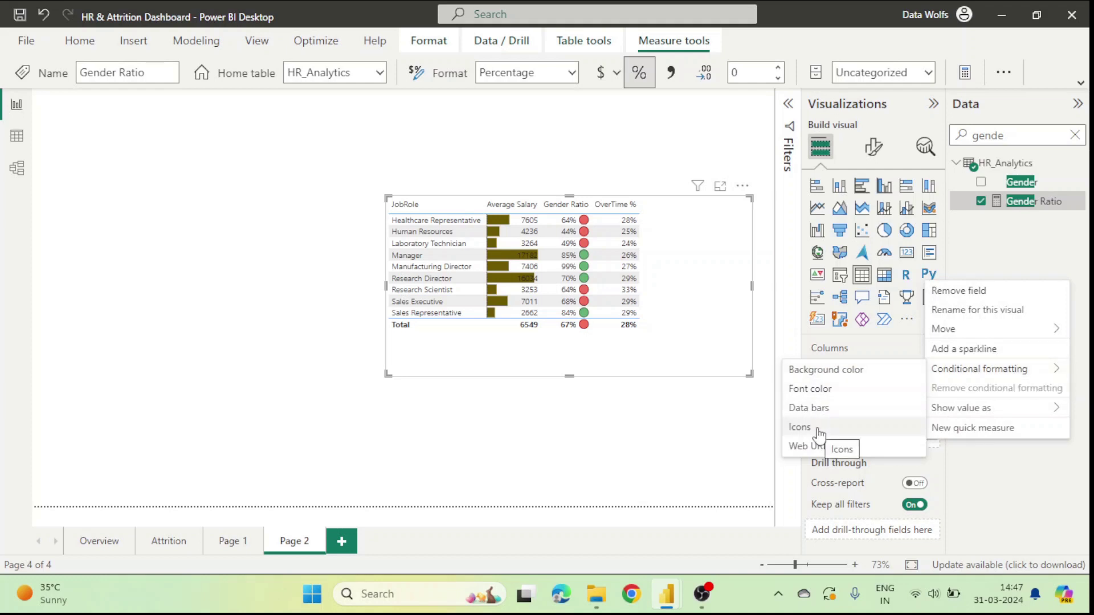
click(823, 371)
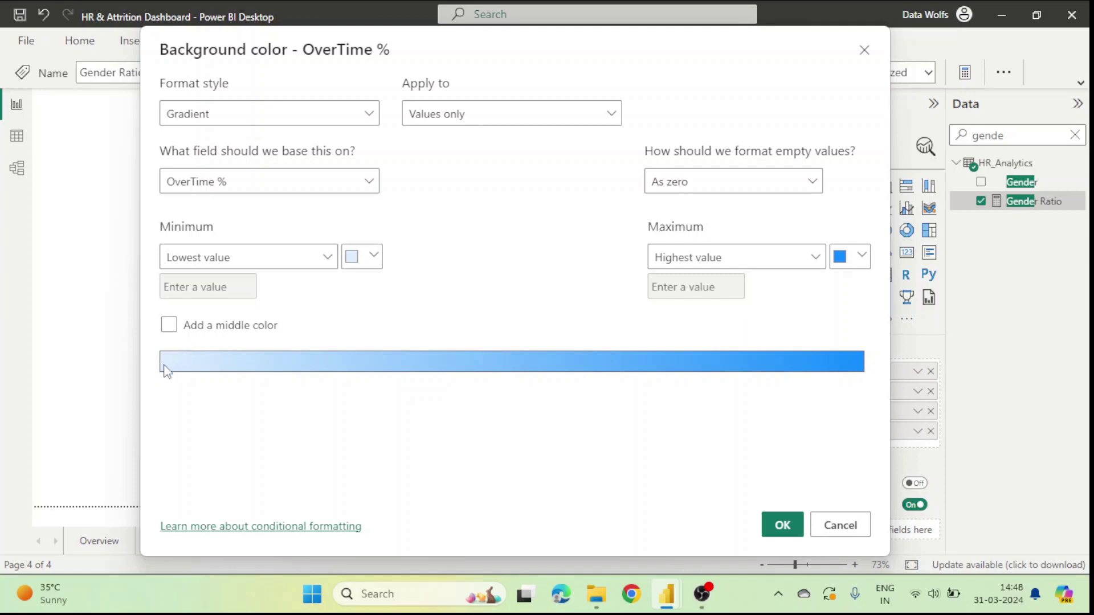
click(367, 260)
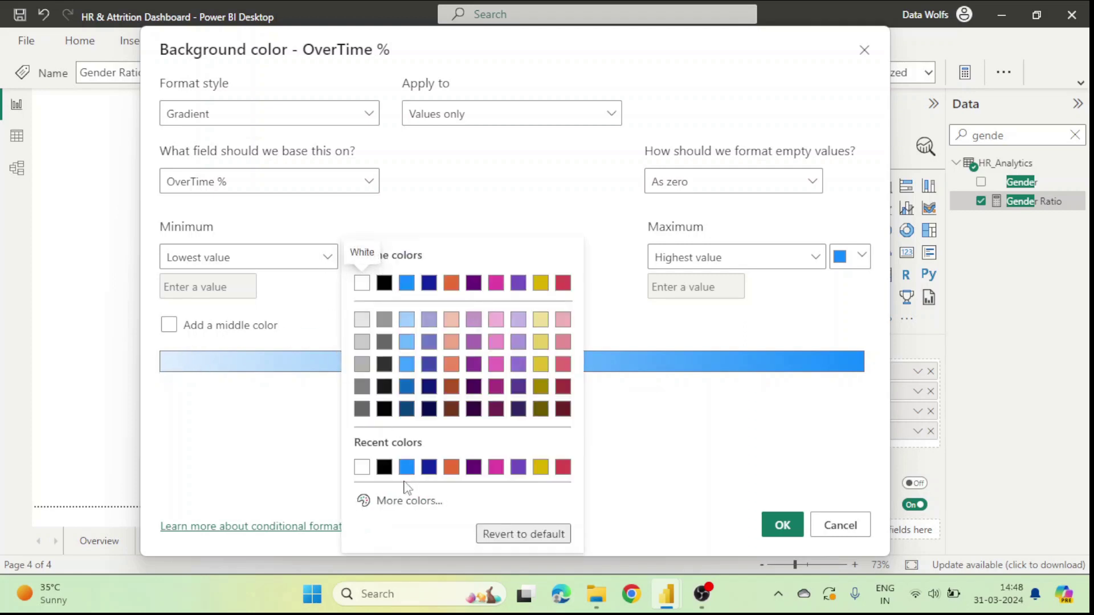
click(398, 502)
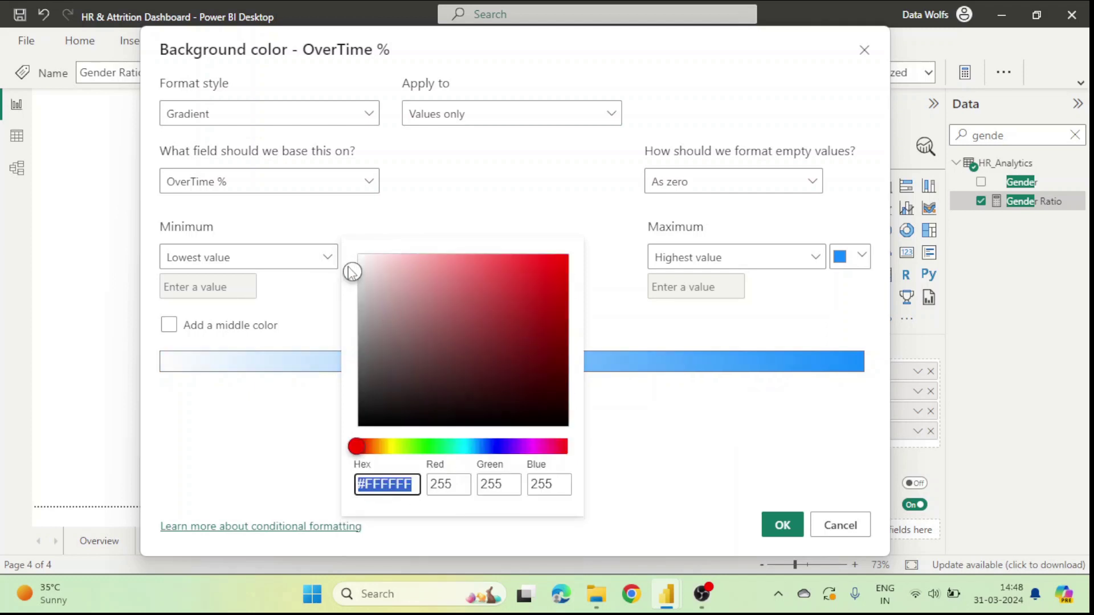
drag(559, 270, 568, 268)
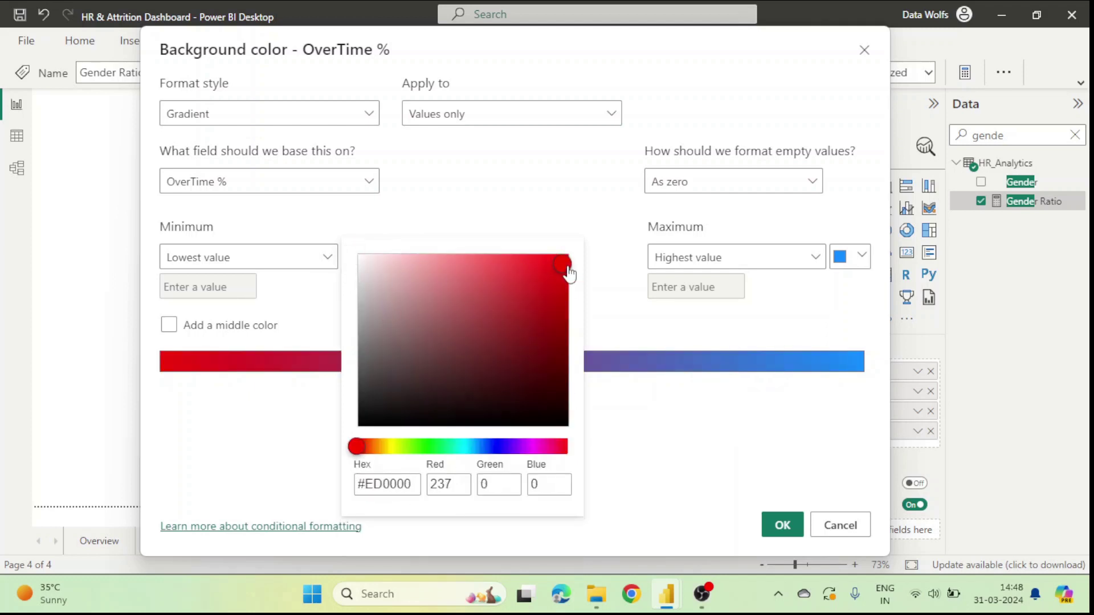
click(615, 244)
- Set the highest value's color to a custom dark green and apply the gradient background to OverTime %
click(855, 261)
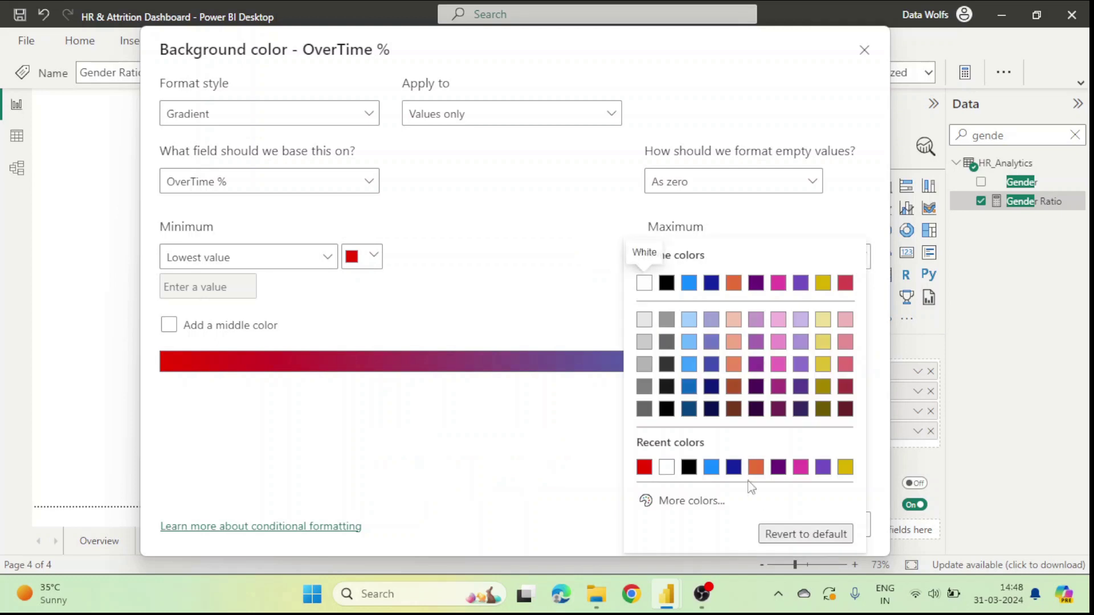
click(684, 502)
click(712, 447)
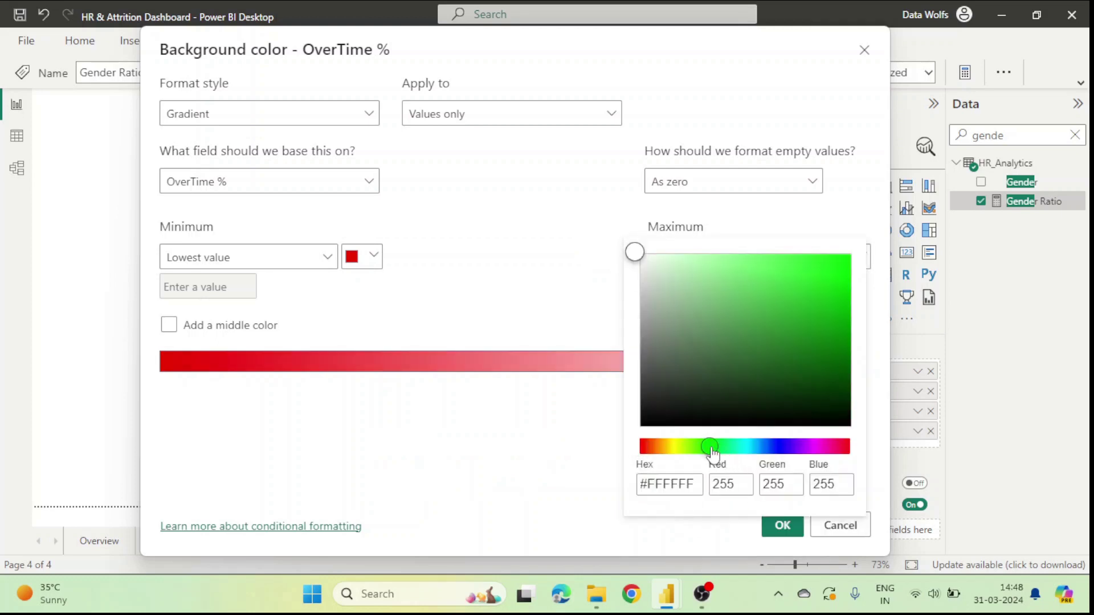
click(840, 335)
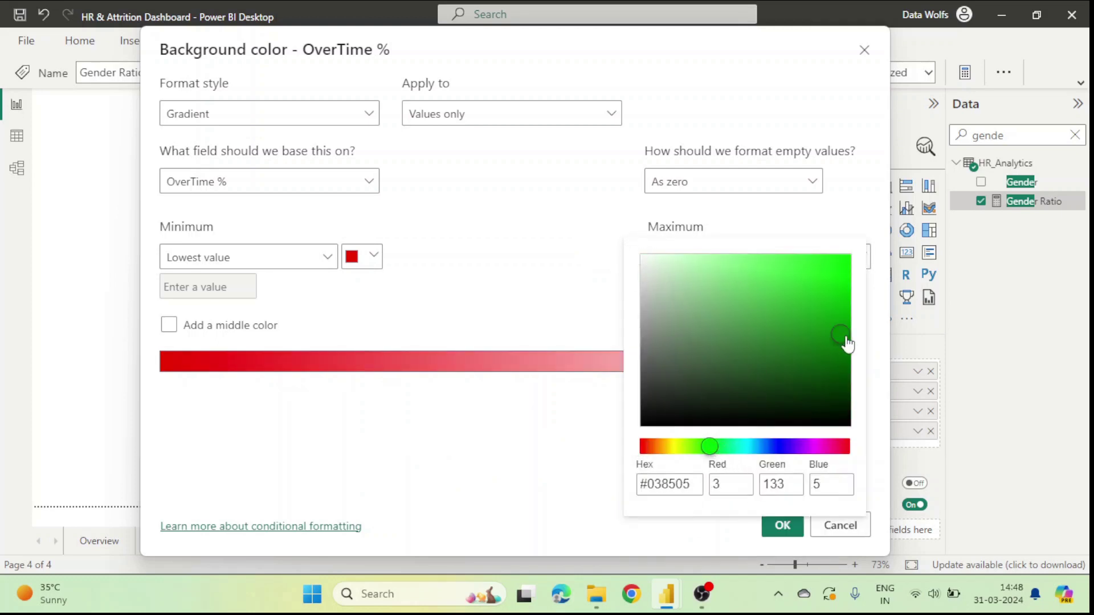
click(623, 525)
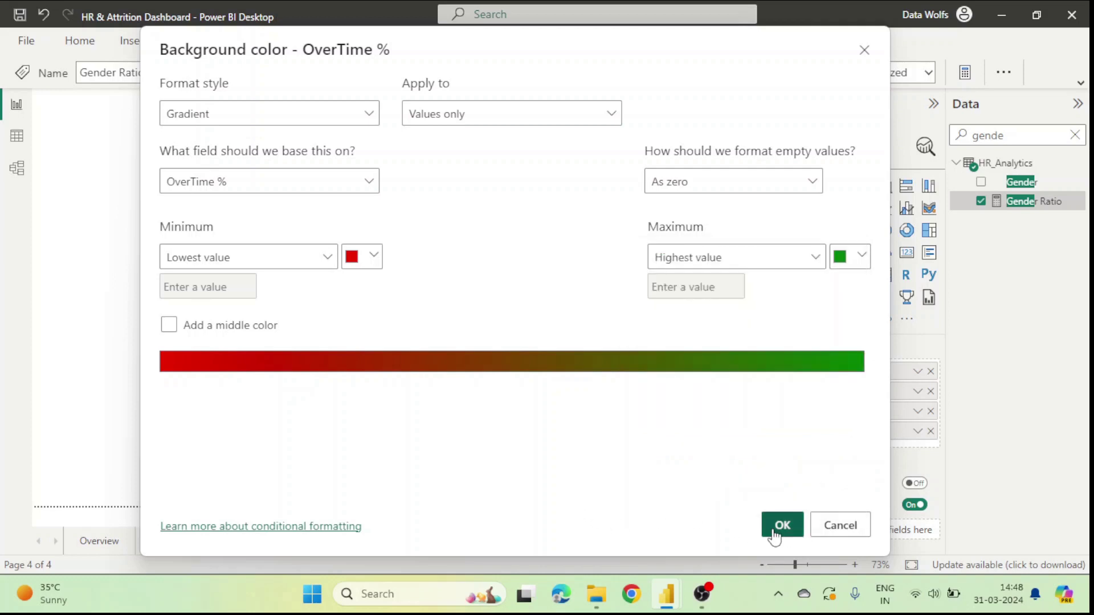
click(782, 526)
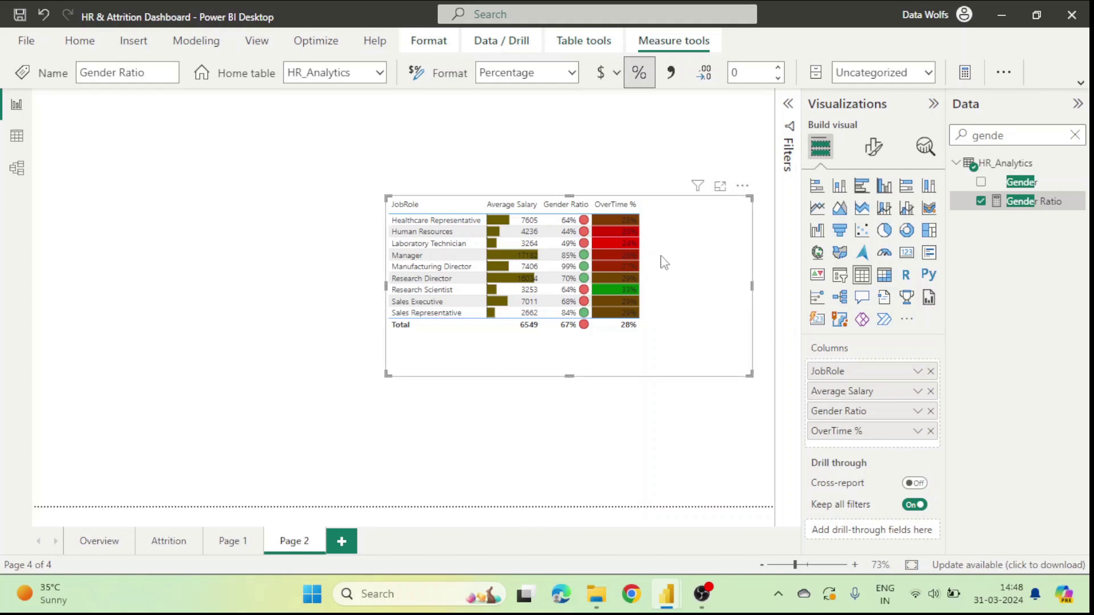
- Review the format style options in the OverTime % background color settings and close them without changes
click(918, 412)
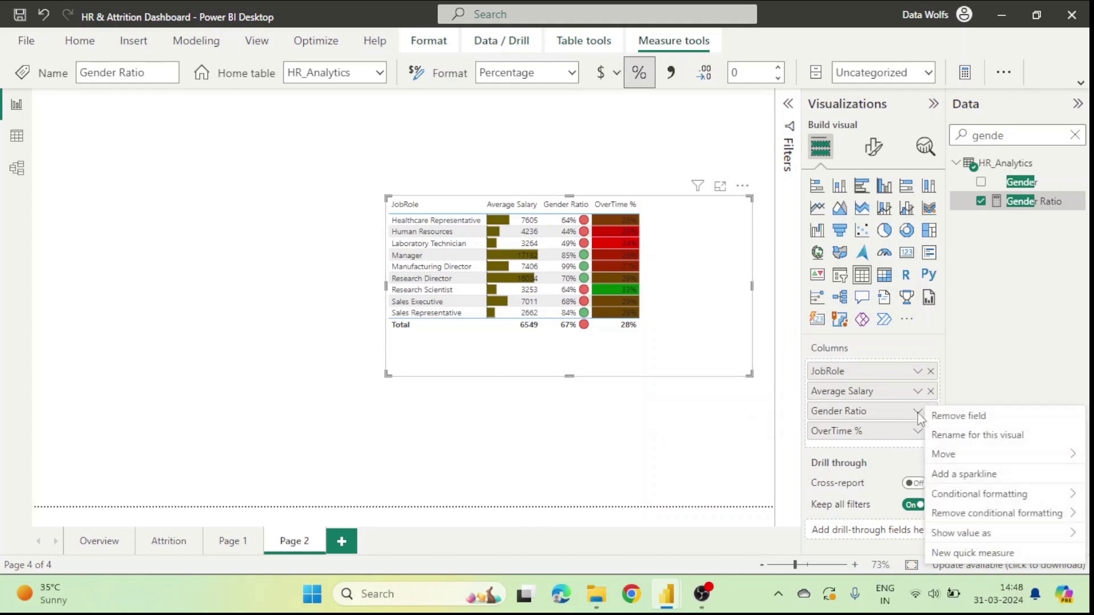
click(916, 431)
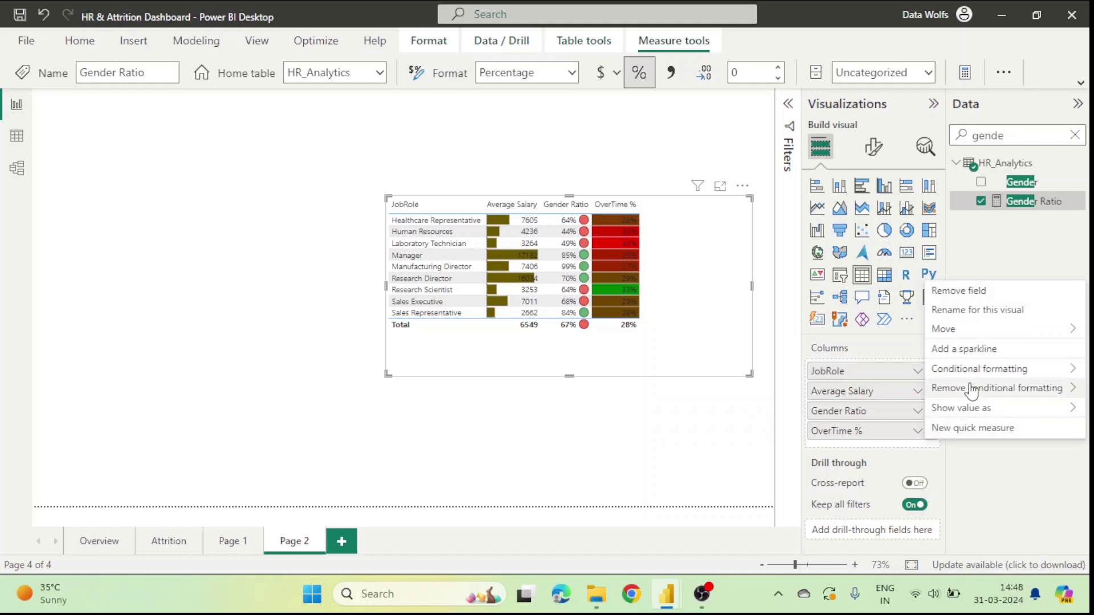
mouse_move(963, 368)
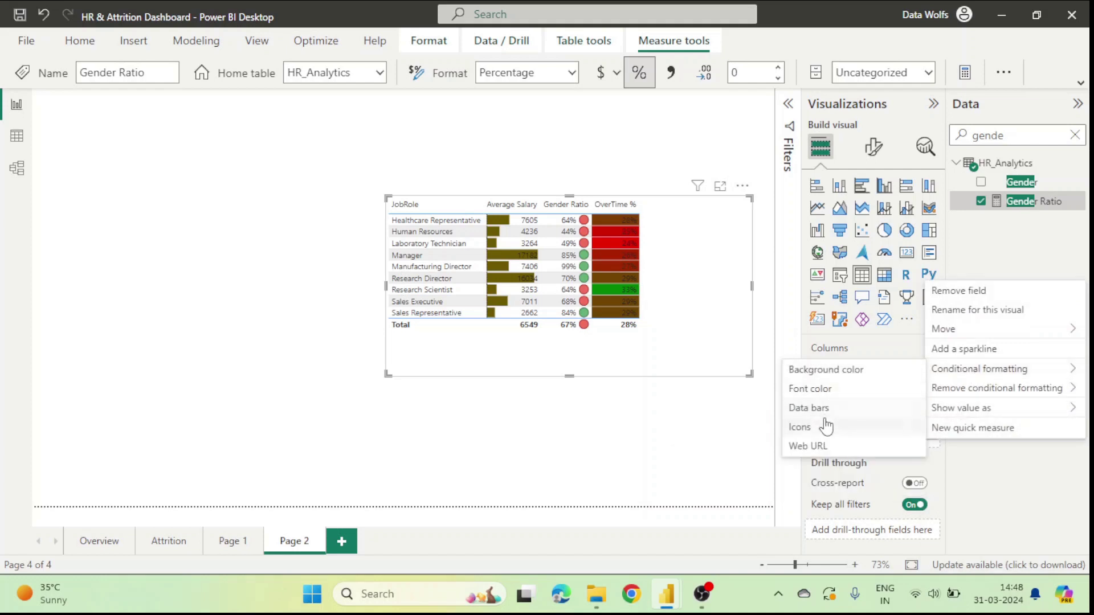
click(825, 373)
click(308, 114)
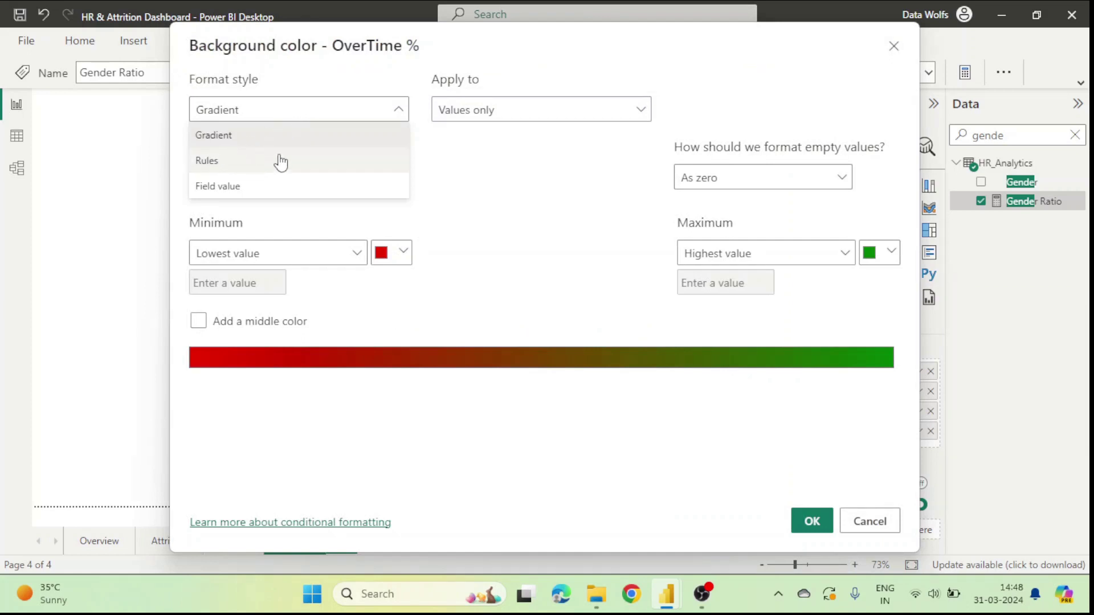
click(894, 48)
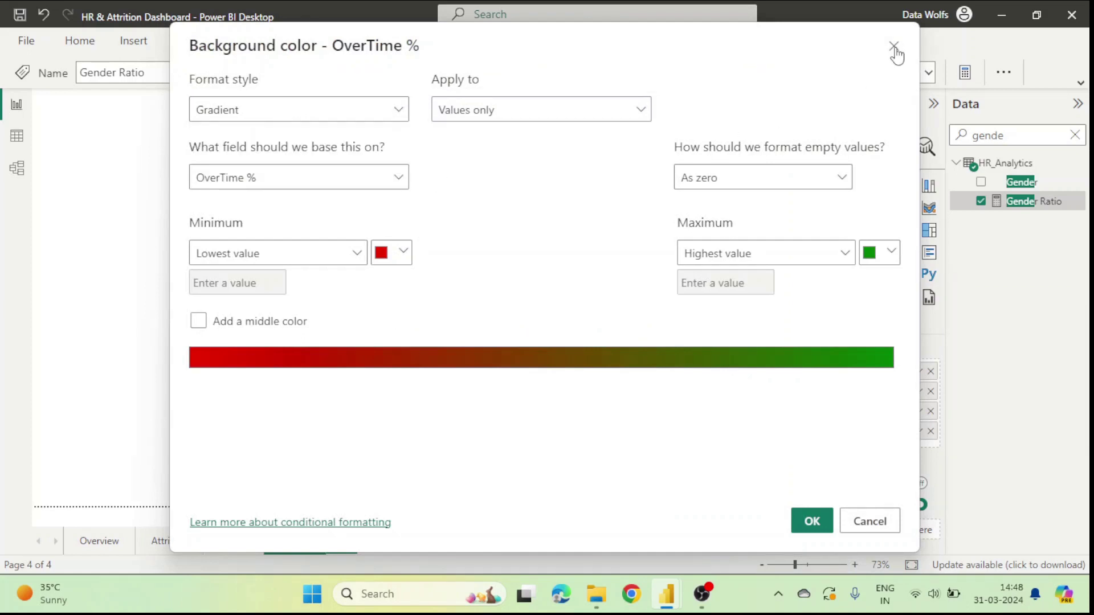
click(895, 48)
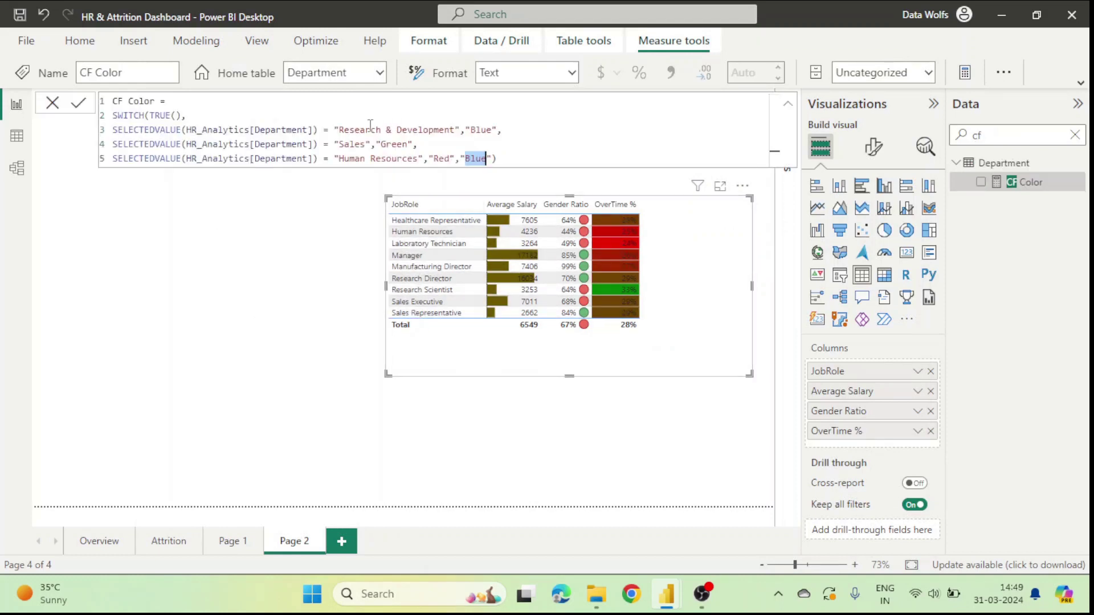
- Examine the CF Color measure's DAX formula and close it without changes
drag(112, 101, 514, 156)
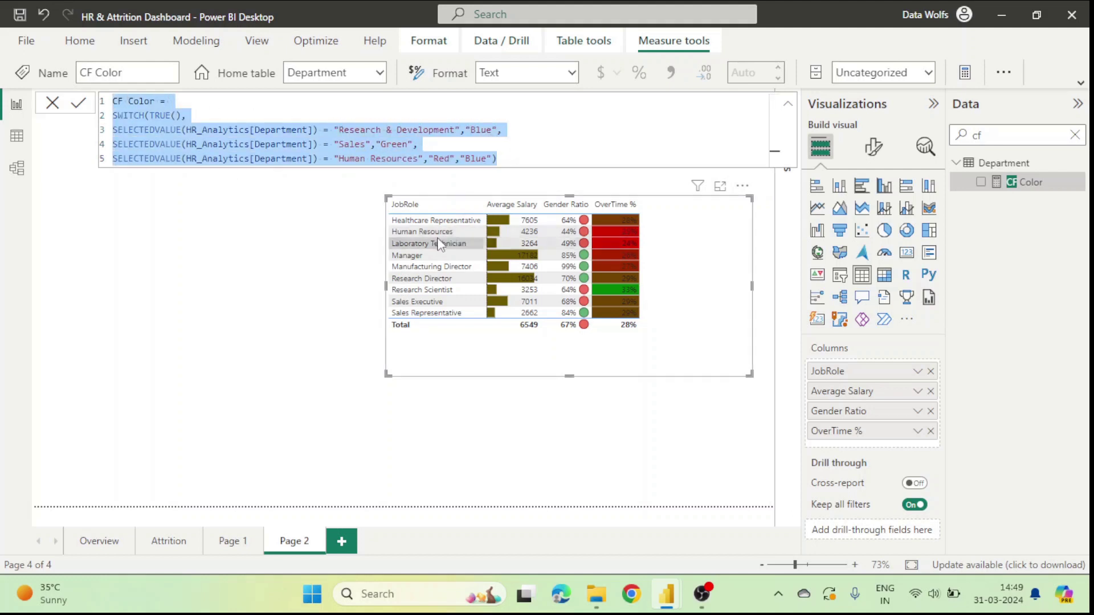
click(52, 103)
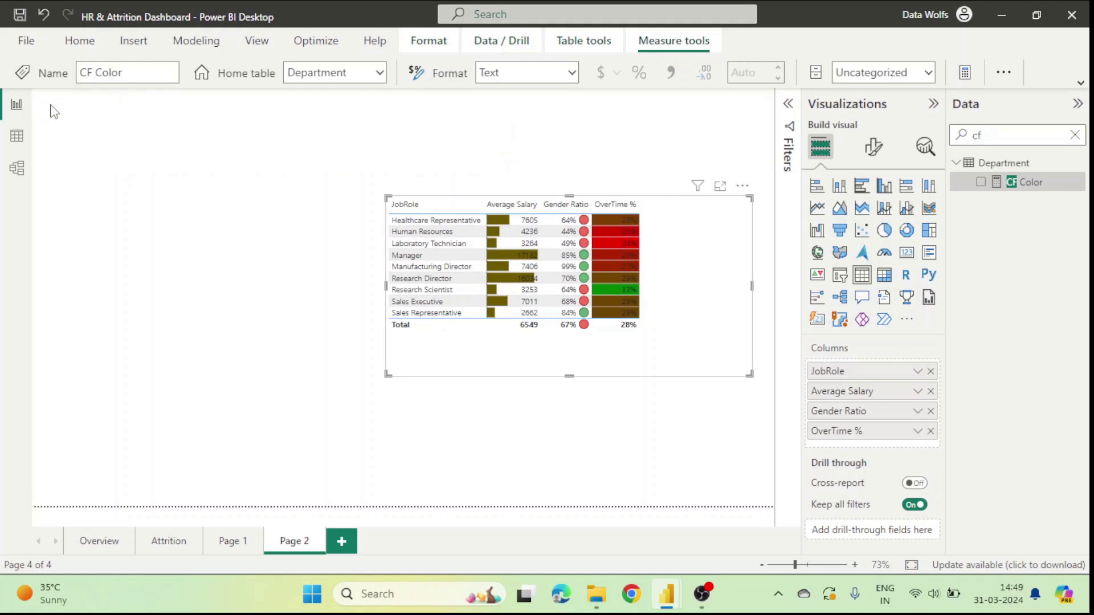
- Format the JobRole column's background color by field value, based on the CF Color measure, for values only
click(918, 371)
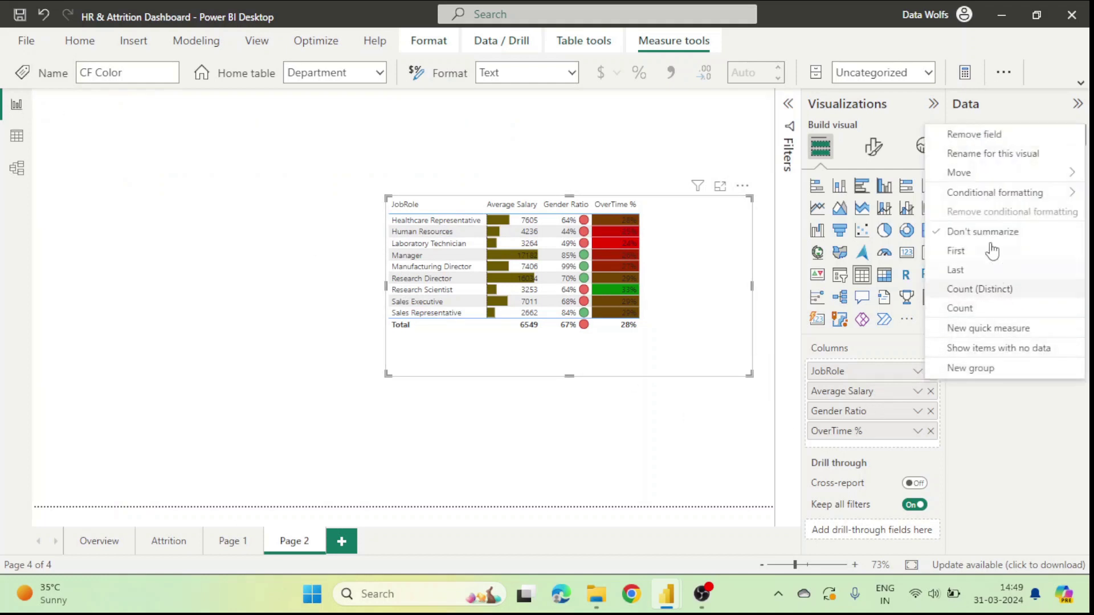
mouse_move(989, 192)
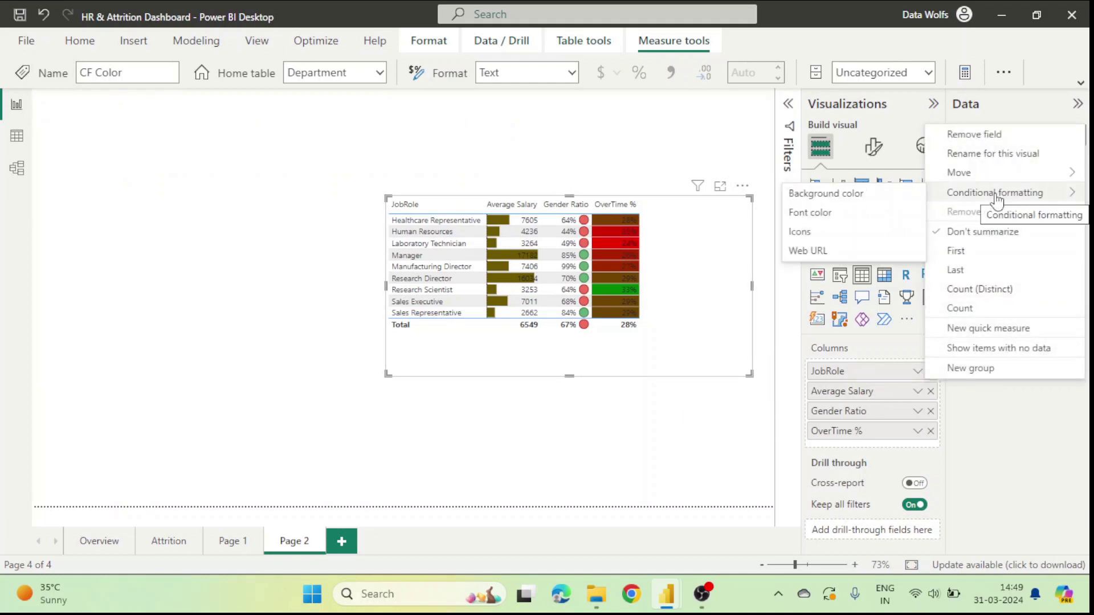
click(819, 199)
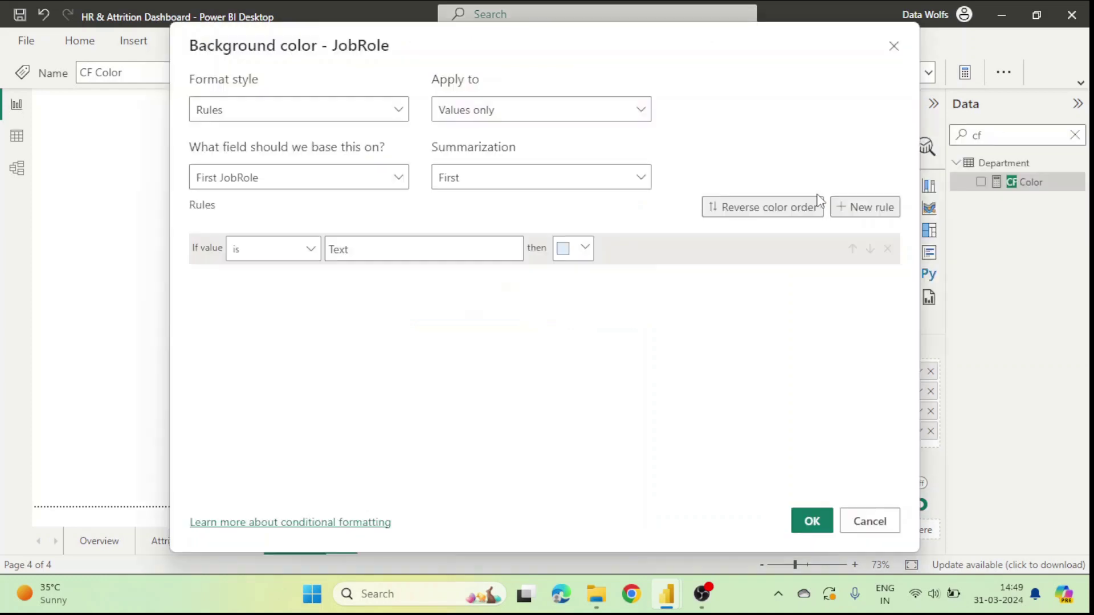
click(261, 111)
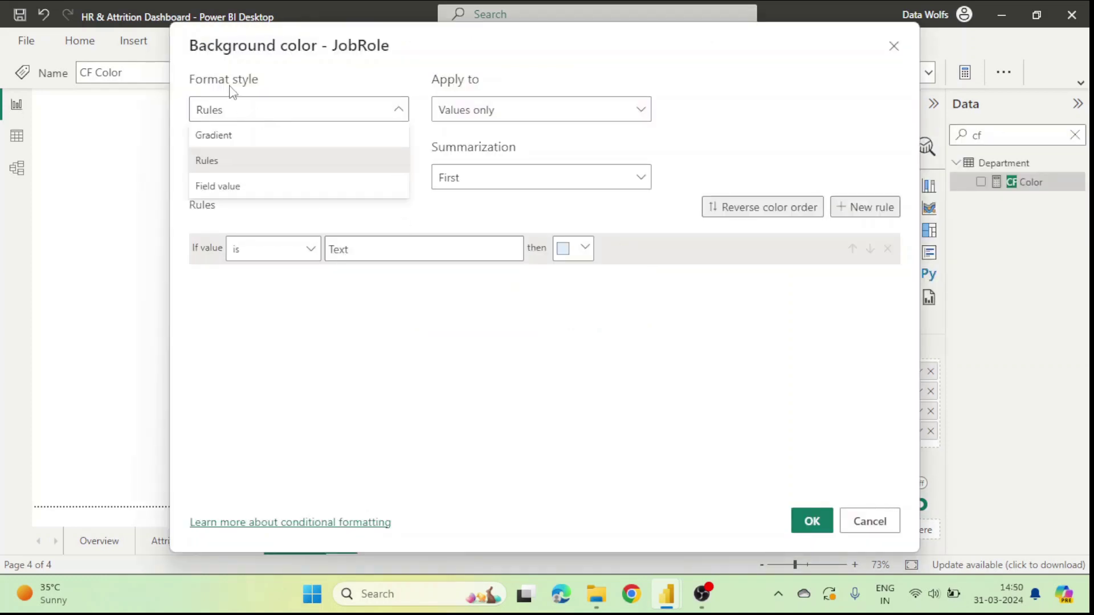
click(228, 188)
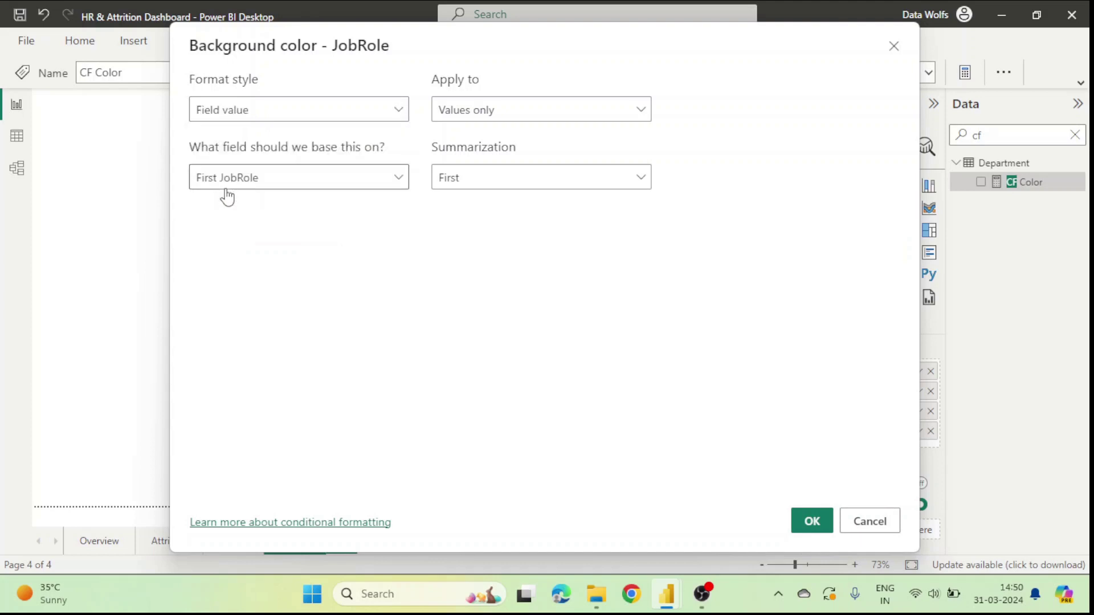
click(281, 180)
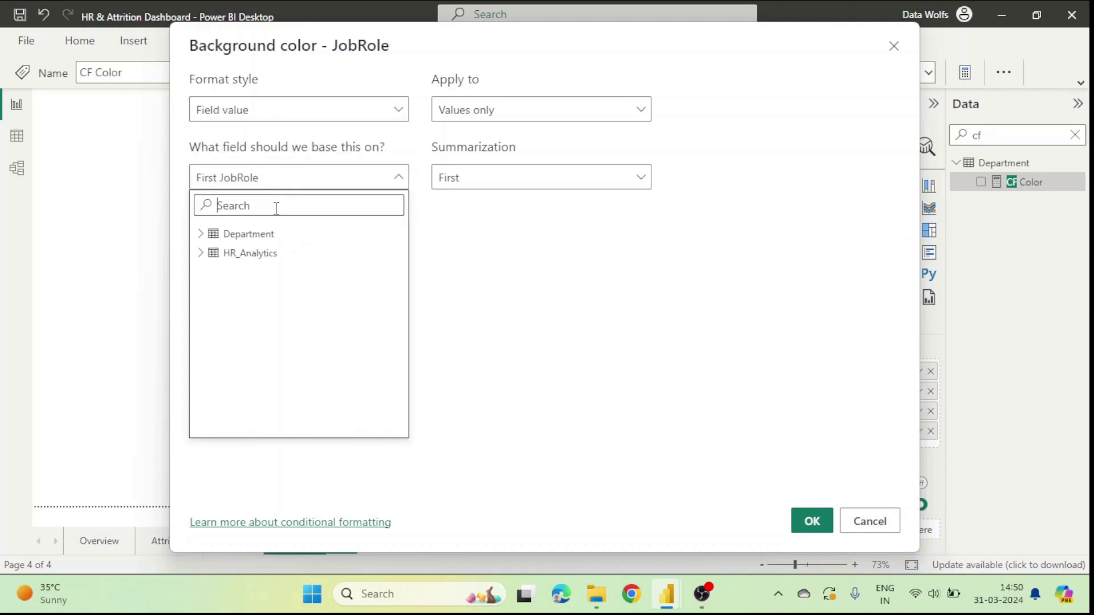
text(cf)
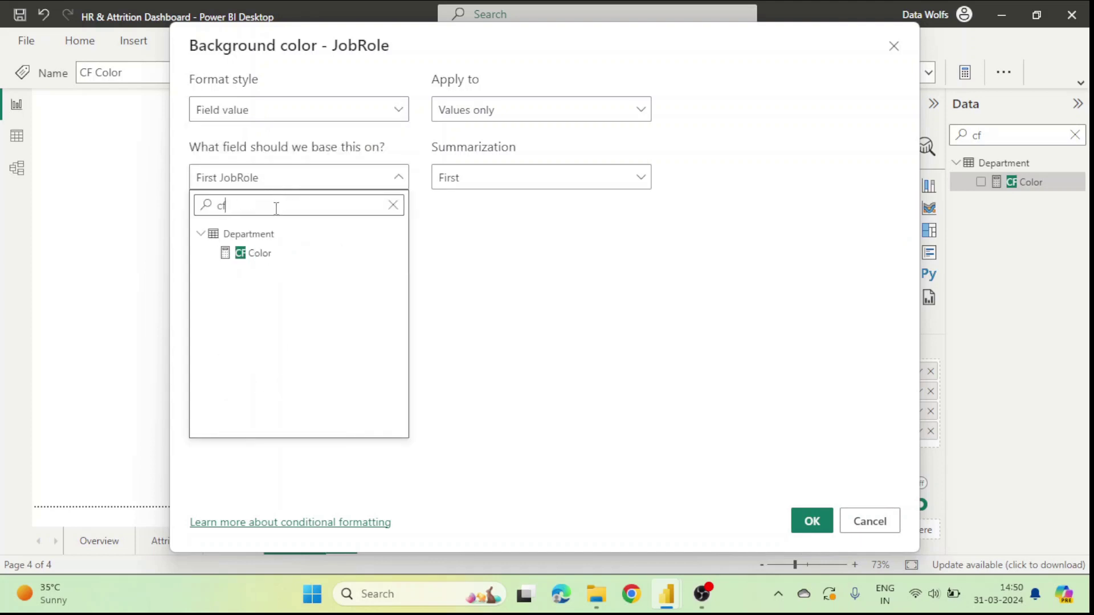
click(249, 254)
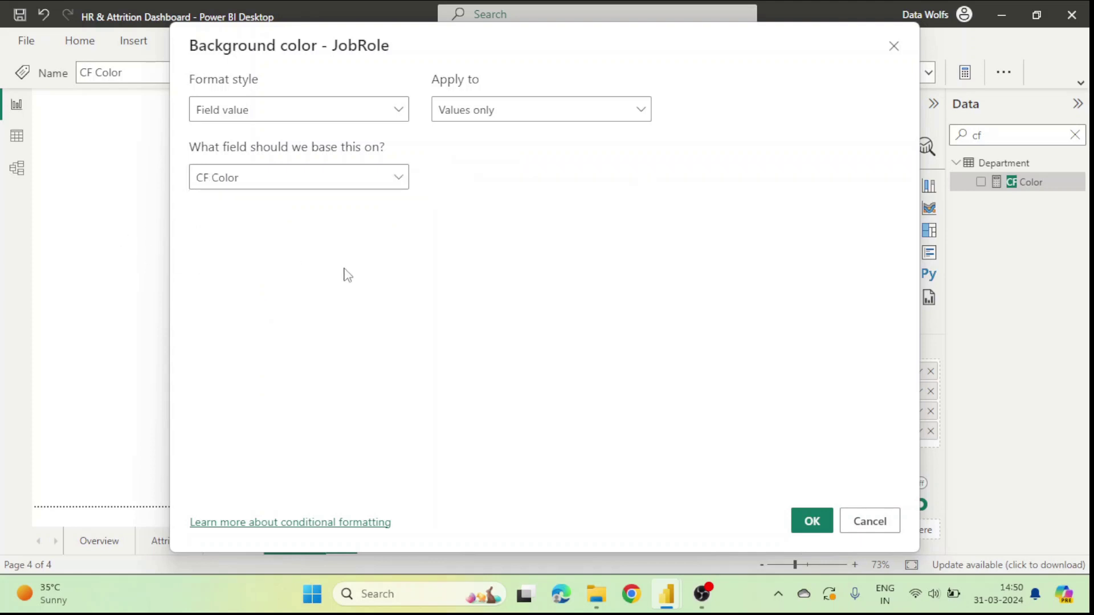
click(814, 527)
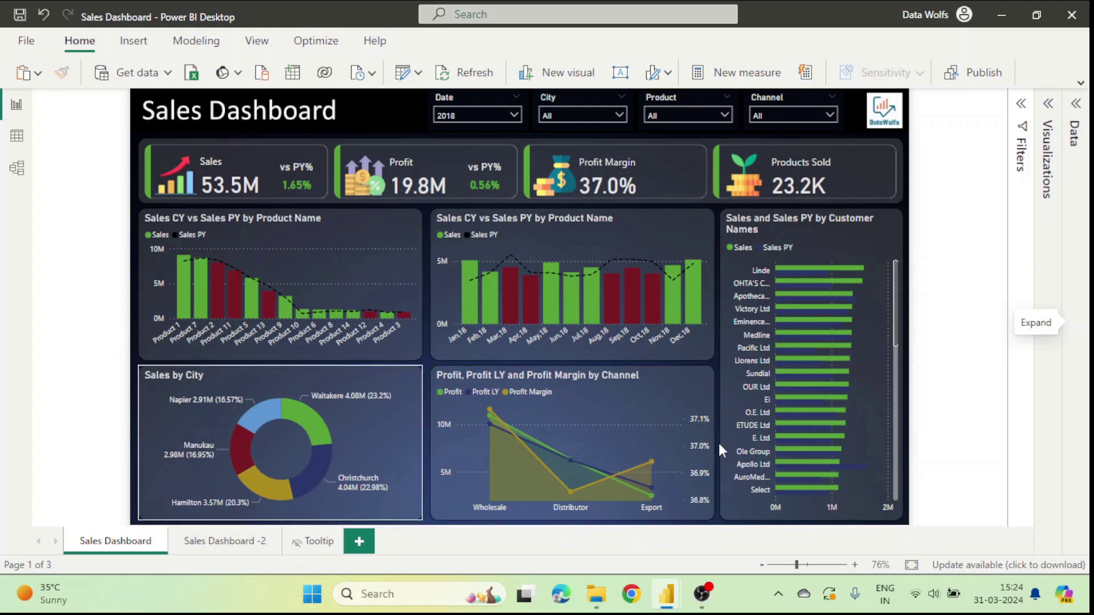
- Add a new blank page to the Sales Dashboard report
click(855, 565)
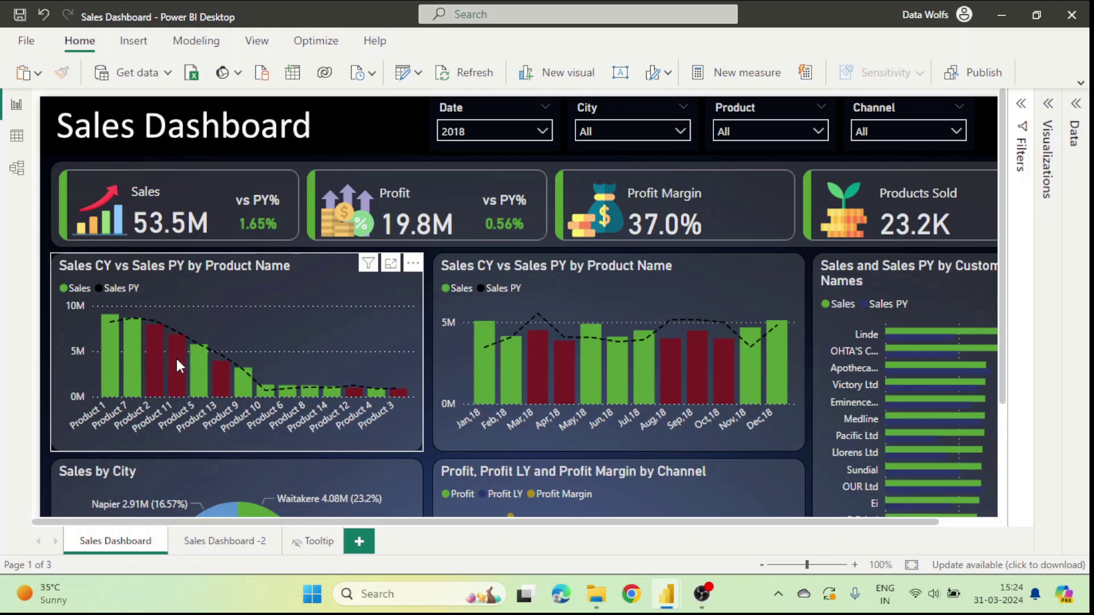
click(359, 541)
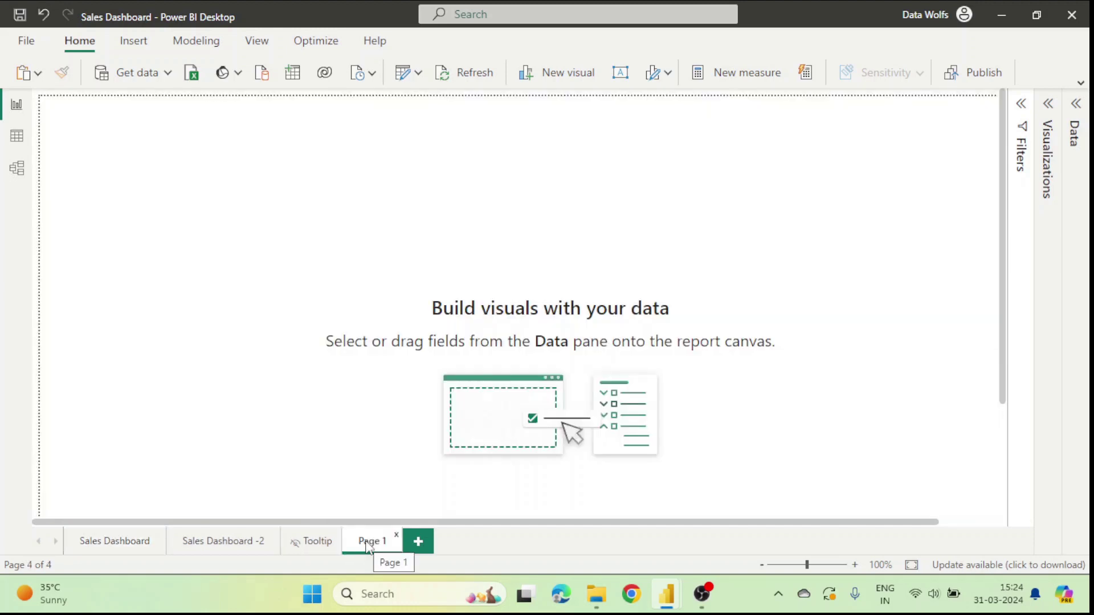
- Add a line and clustered column chart to the page, move it toward the middle of the canvas and enlarge it
click(1048, 123)
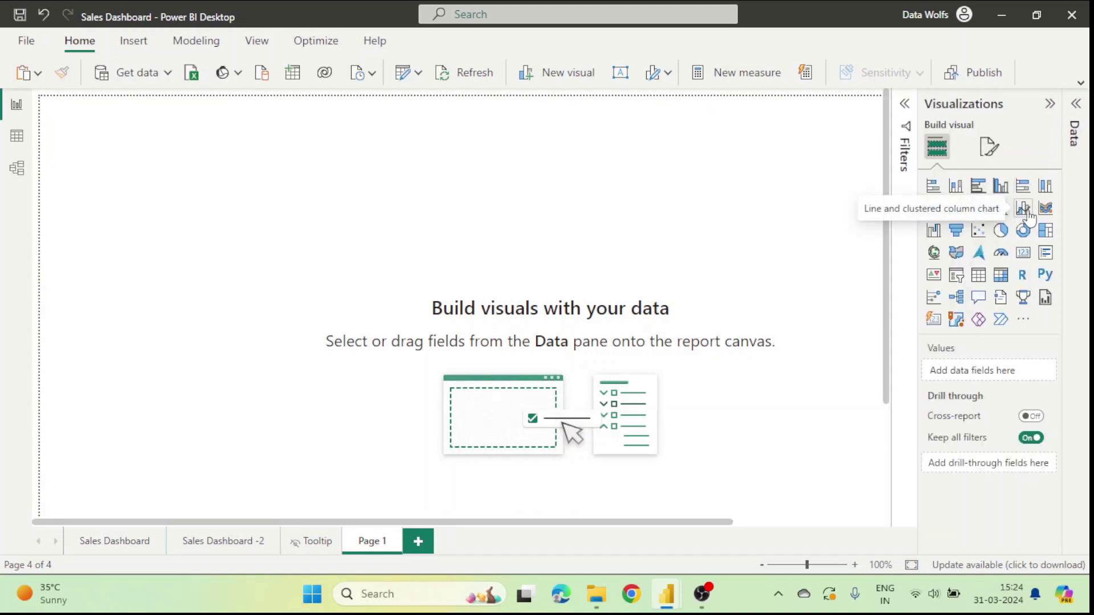
click(1024, 210)
drag(146, 183, 353, 261)
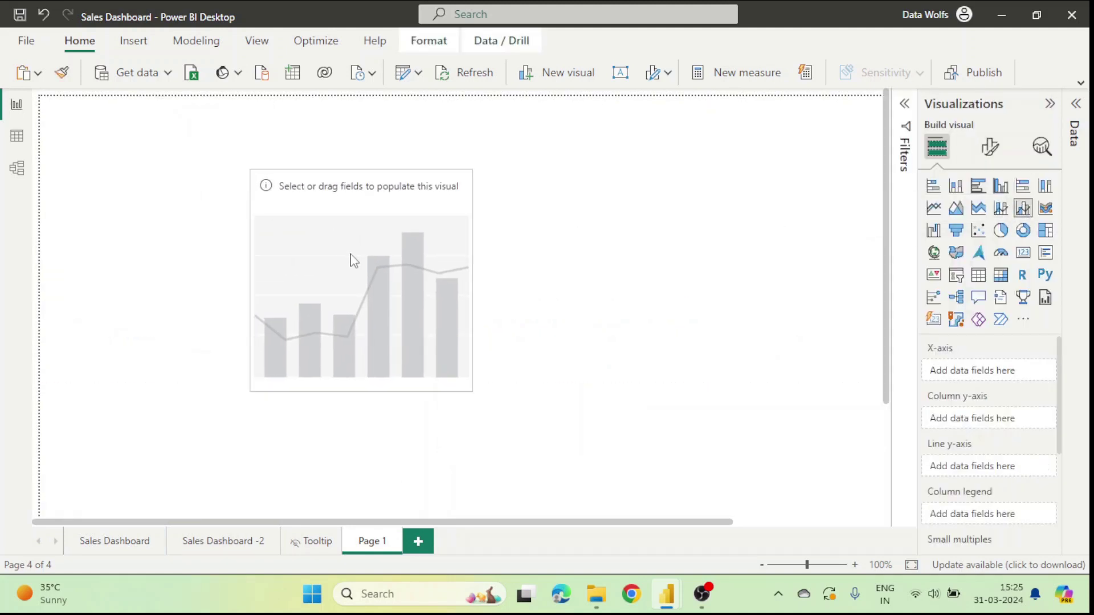
click(353, 260)
drag(472, 392, 565, 407)
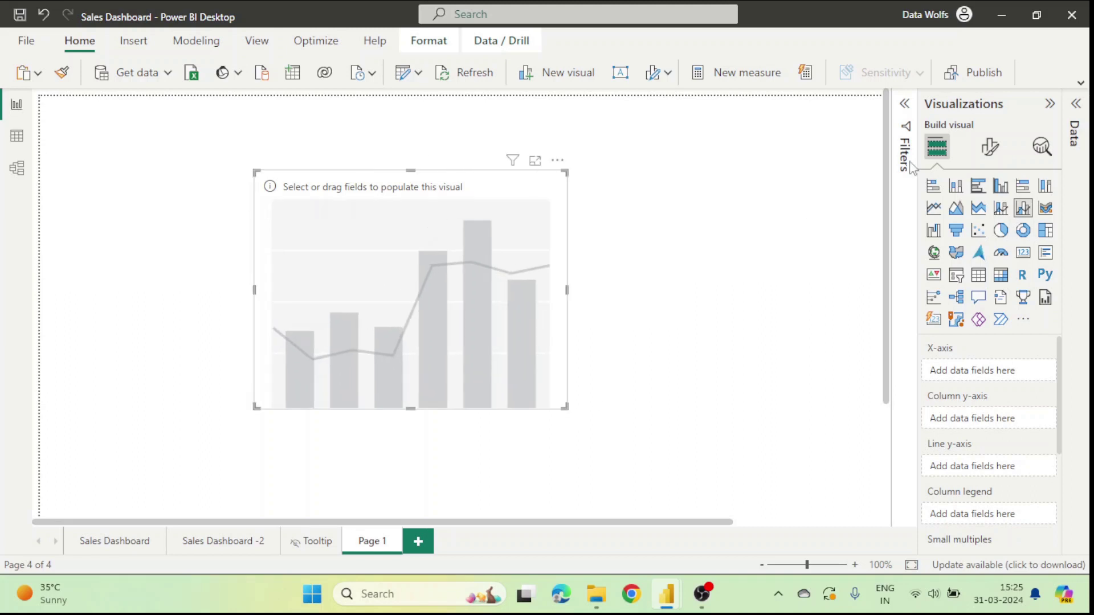
- Use the Product Name field from Products_Data as the chart's X-axis
click(1081, 121)
click(996, 137)
text(sales)
double_click(996, 136)
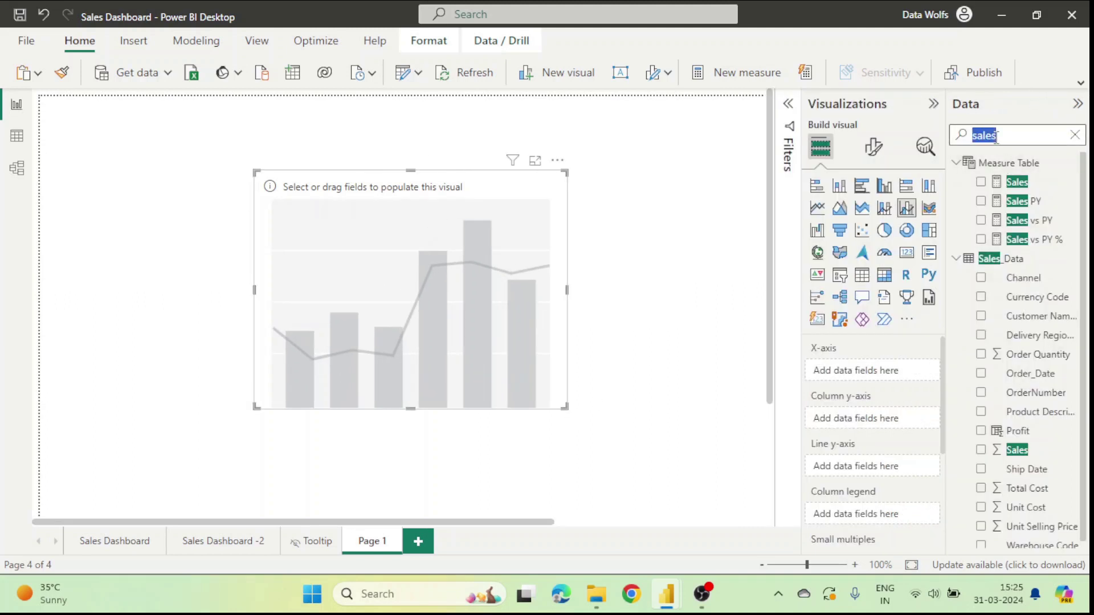
key(BackSpace)
text(produc)
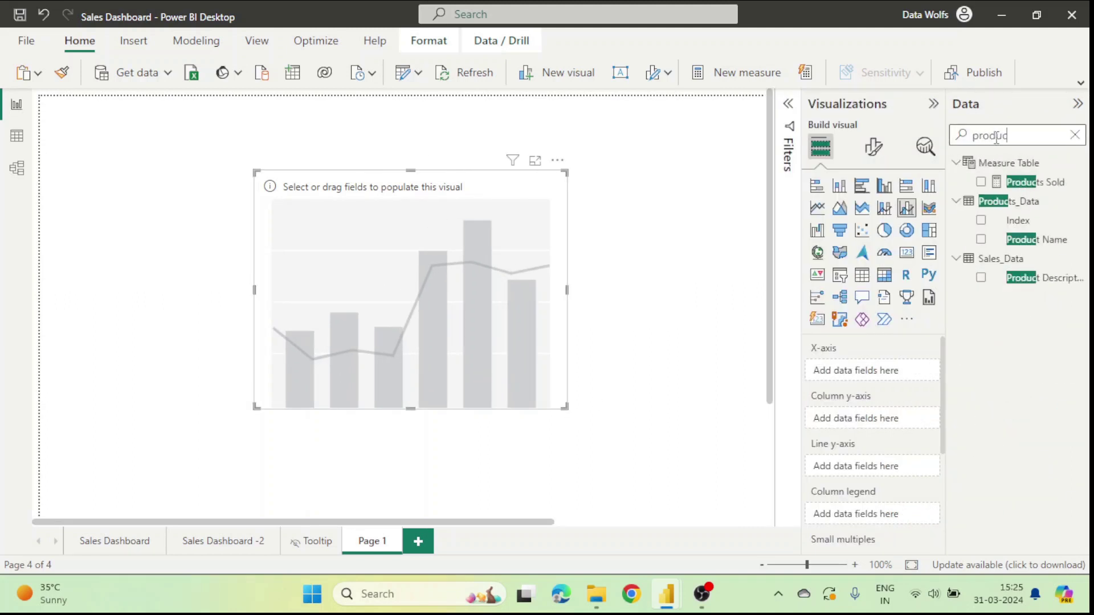
click(981, 239)
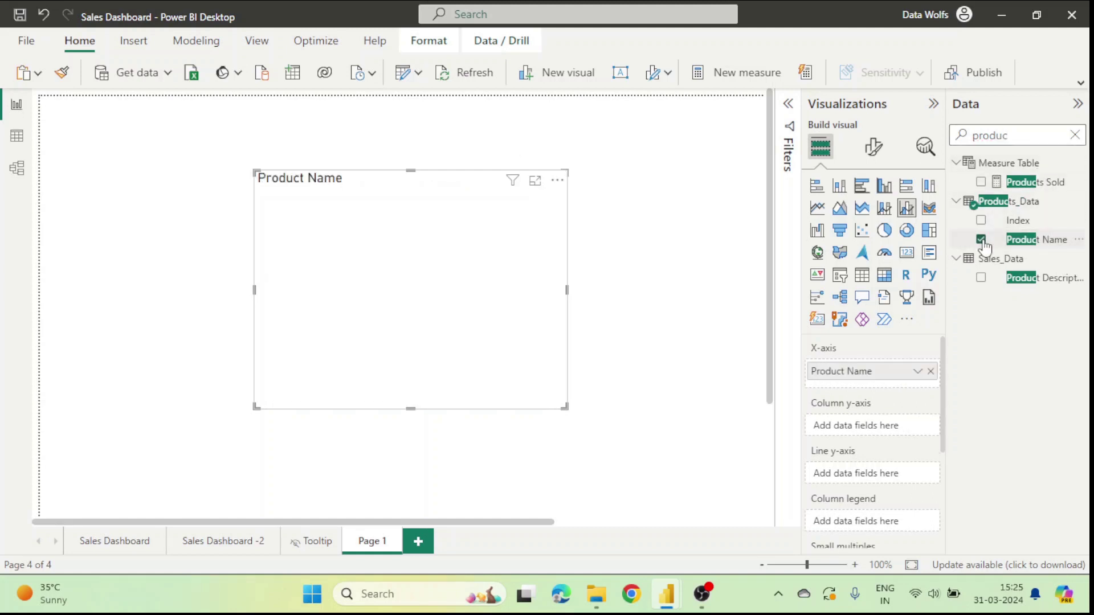
- Add the Sales measure from Measure Table as the chart's column y-axis and widen the chart
double_click(1037, 139)
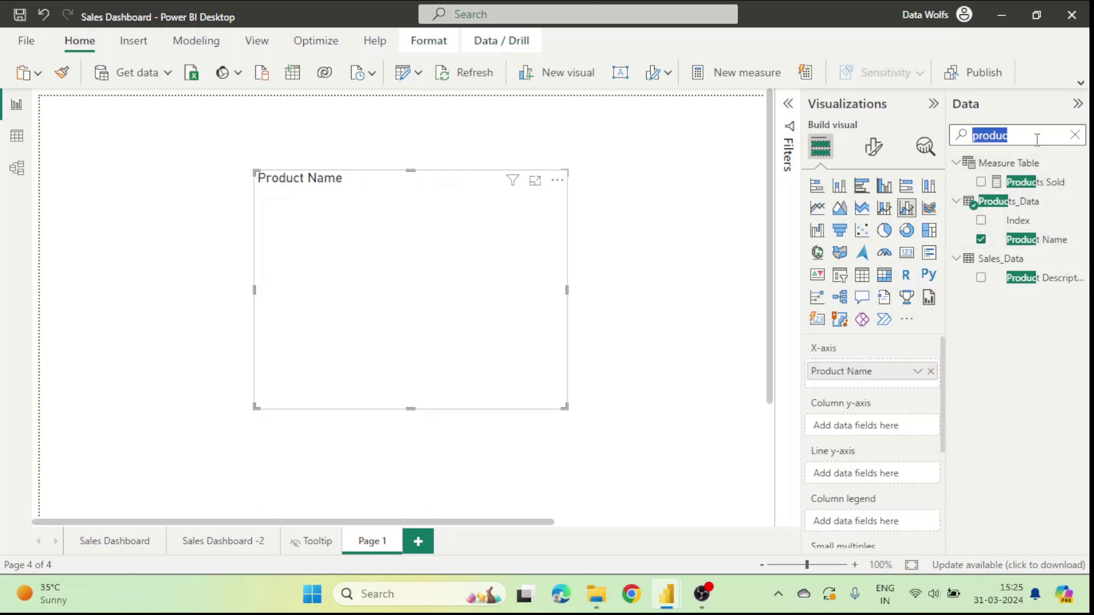
text(sales)
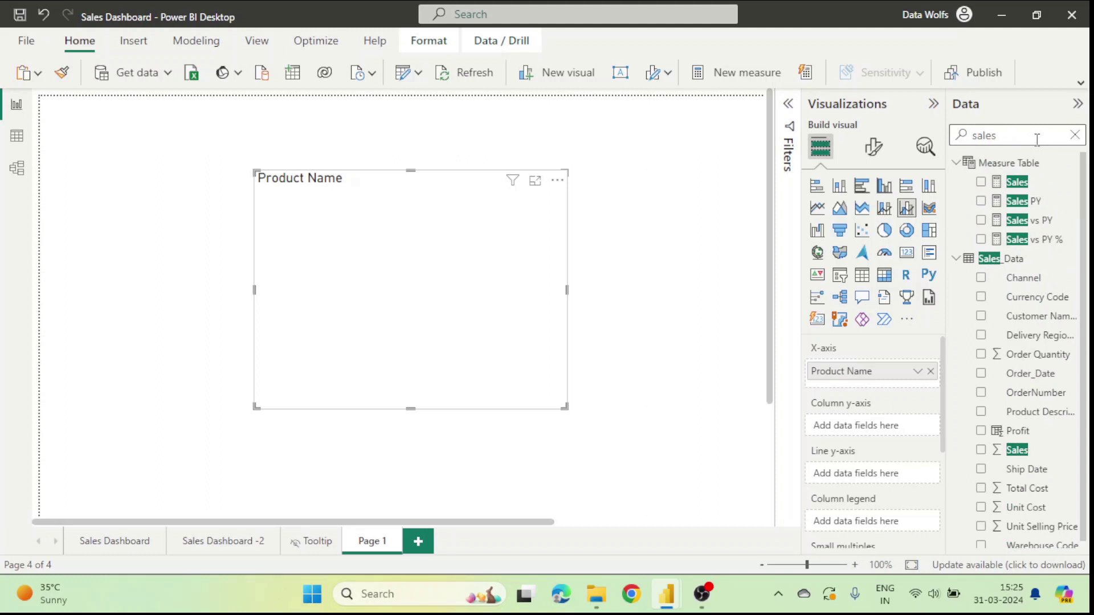
click(982, 182)
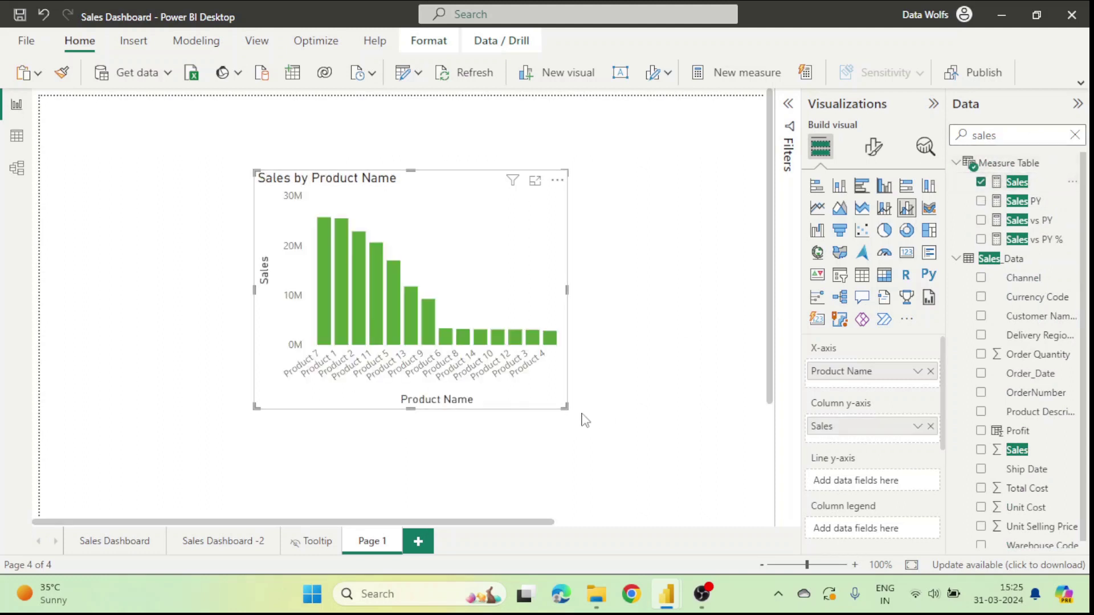
drag(565, 406, 642, 410)
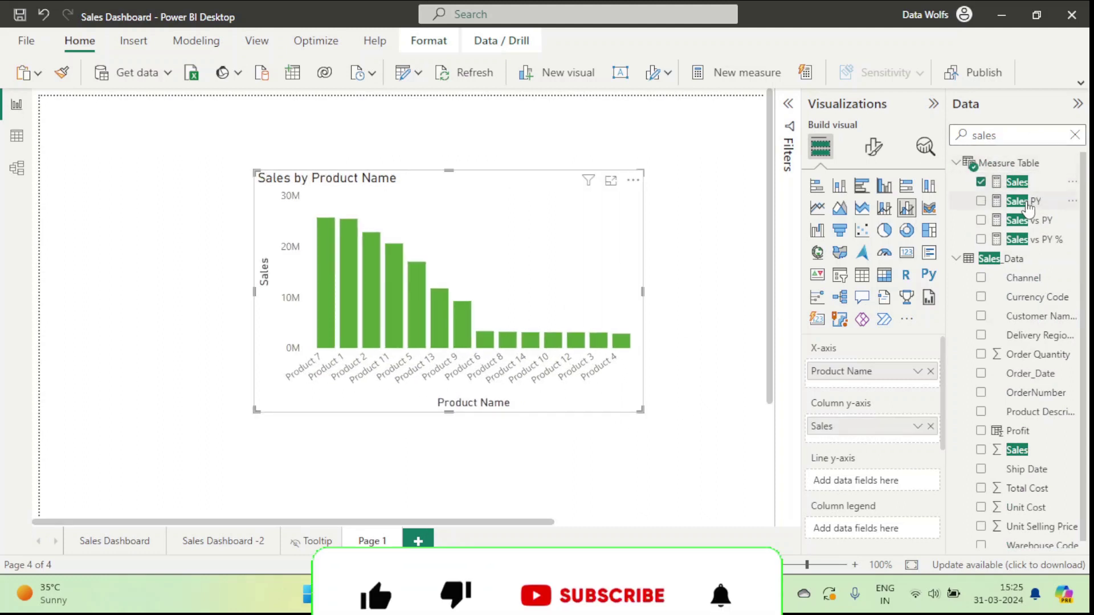
- Add the Sales PY measure as the chart's line y-axis and enlarge the chart in both directions
drag(1023, 201, 880, 482)
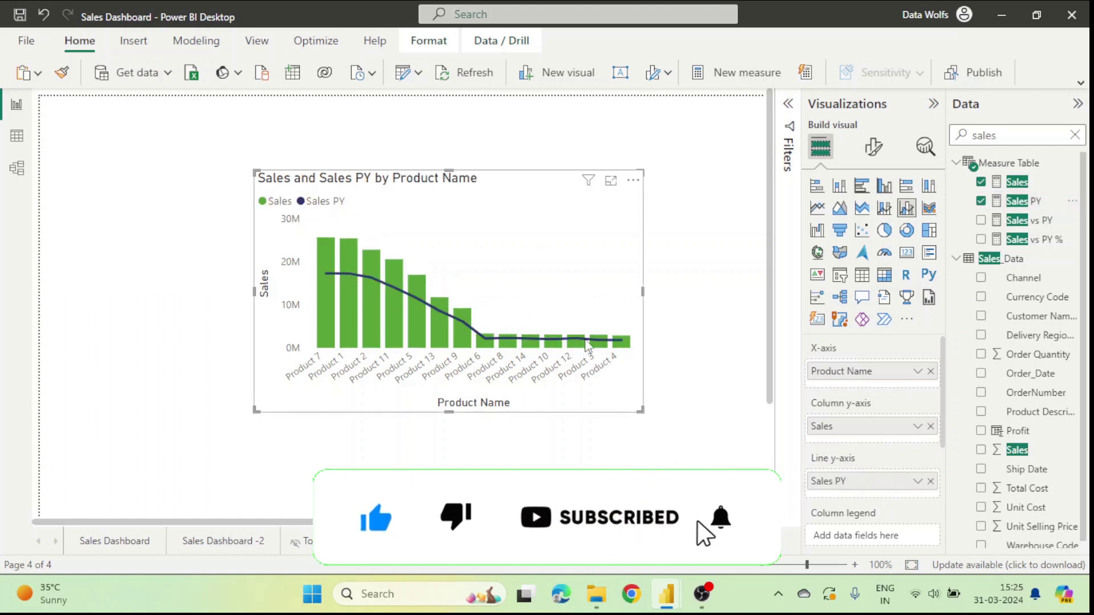
drag(641, 410, 719, 471)
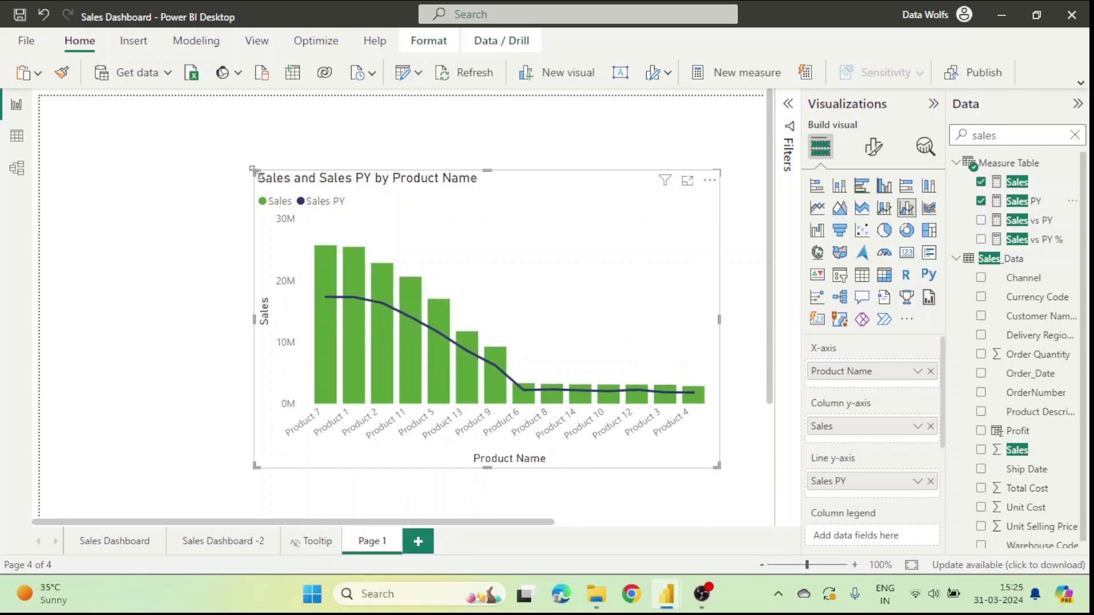
drag(253, 169, 224, 150)
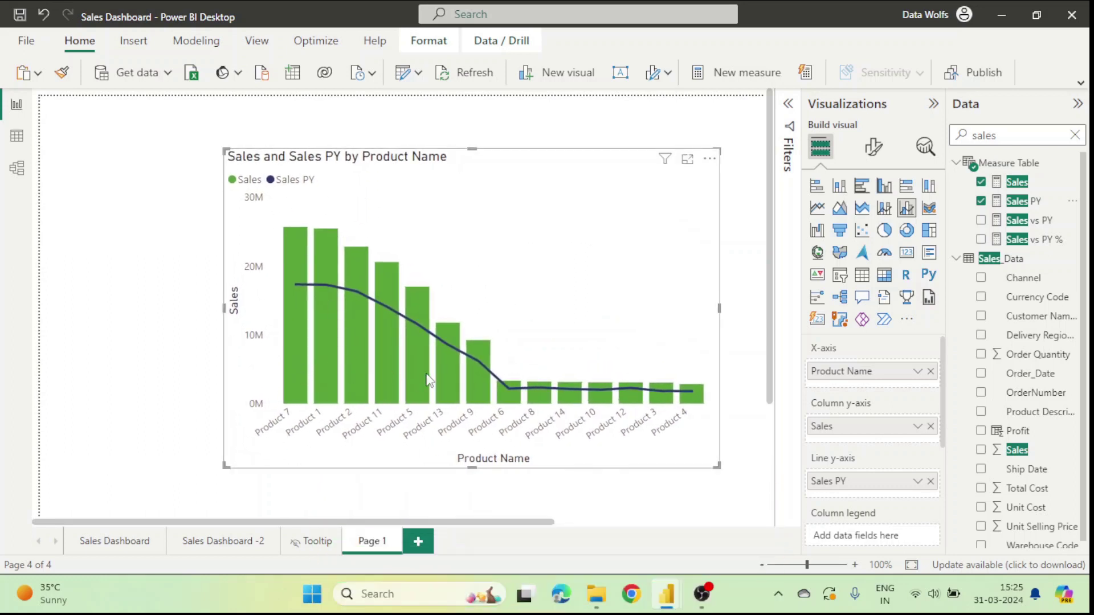
- Set the default color of the chart's columns to a medium gold theme shade
click(875, 149)
scroll(867, 388, down, 3)
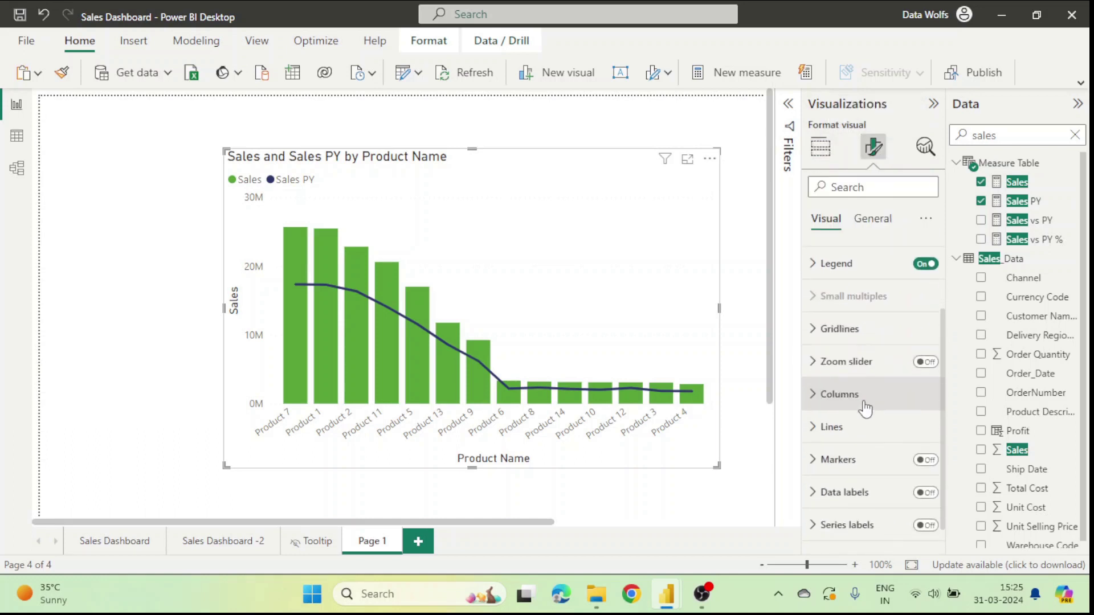
click(829, 400)
scroll(837, 404, down, 2)
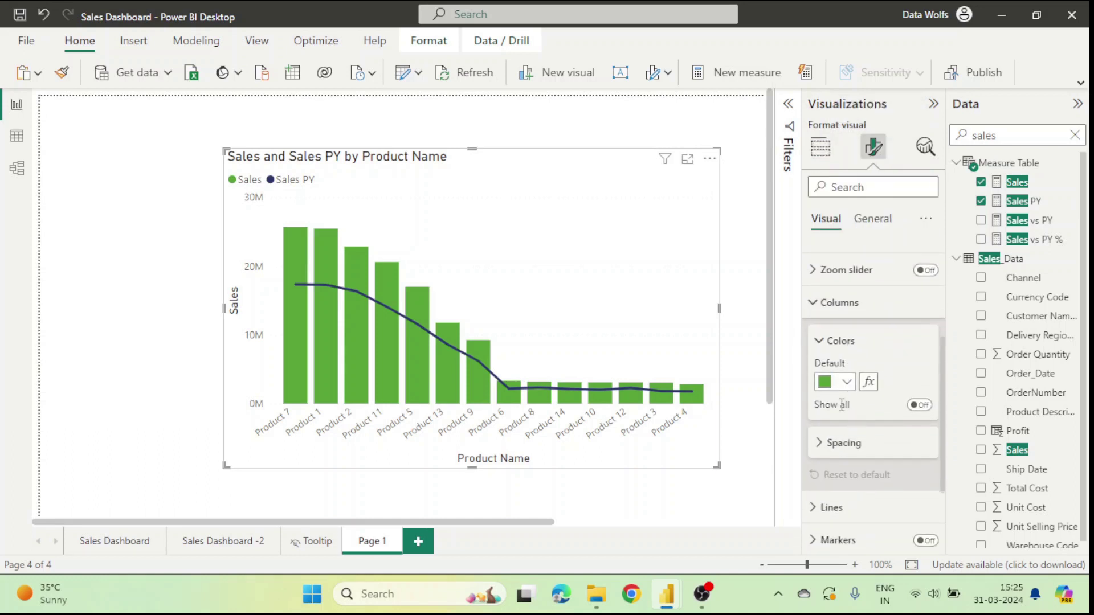
scroll(841, 406, down, 1)
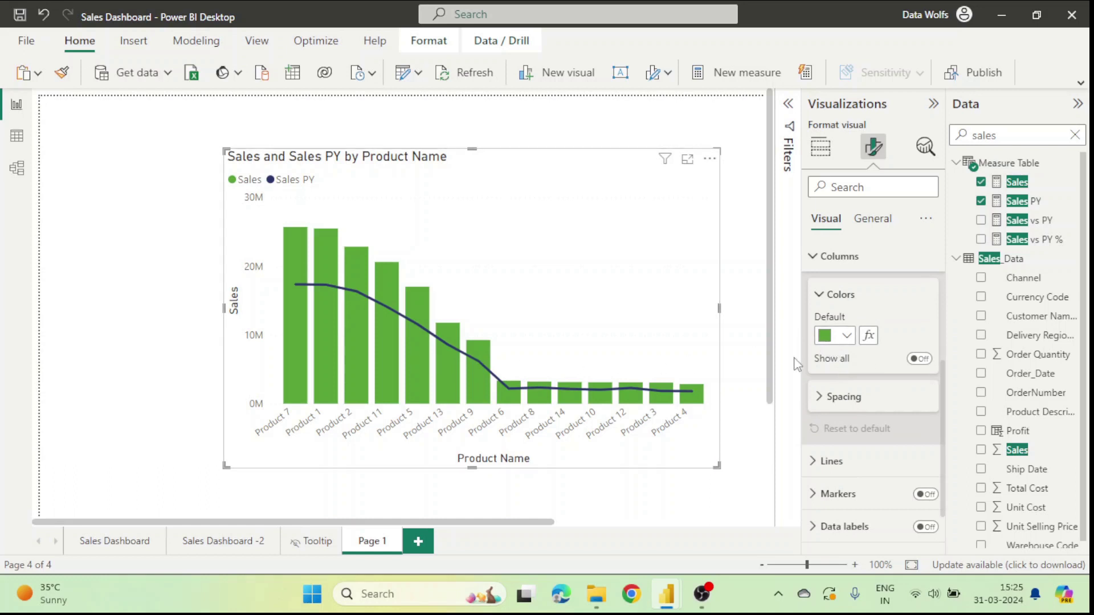
click(847, 337)
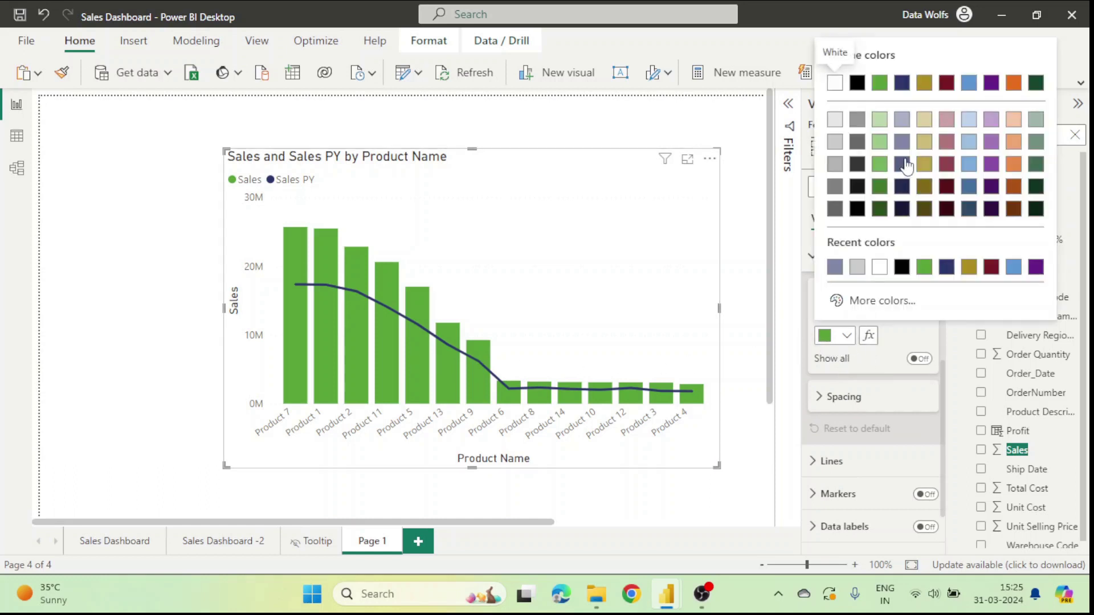
click(925, 142)
click(851, 335)
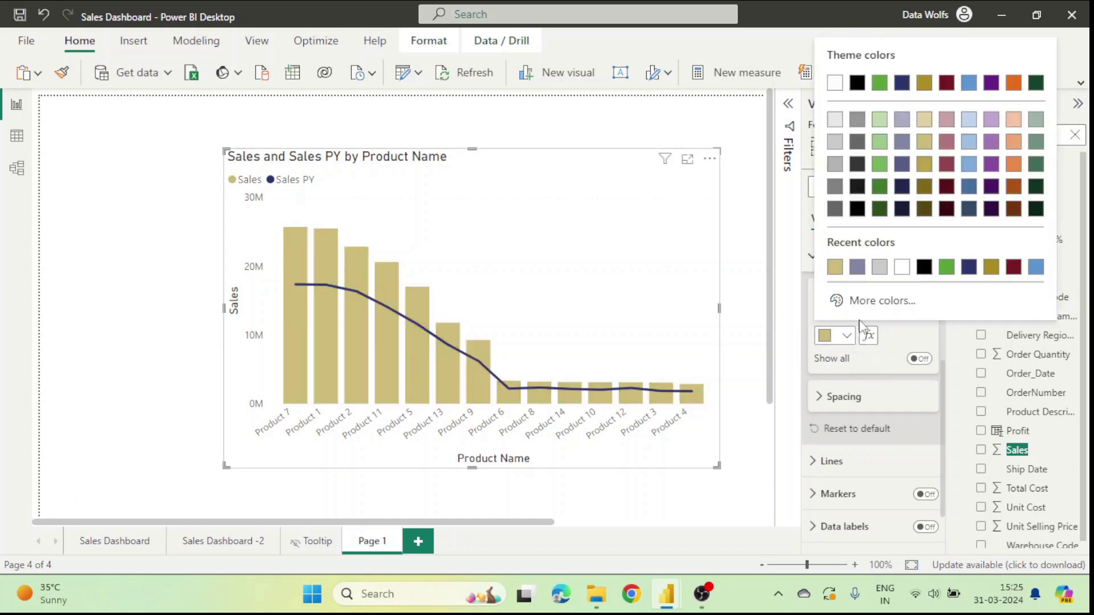
click(924, 164)
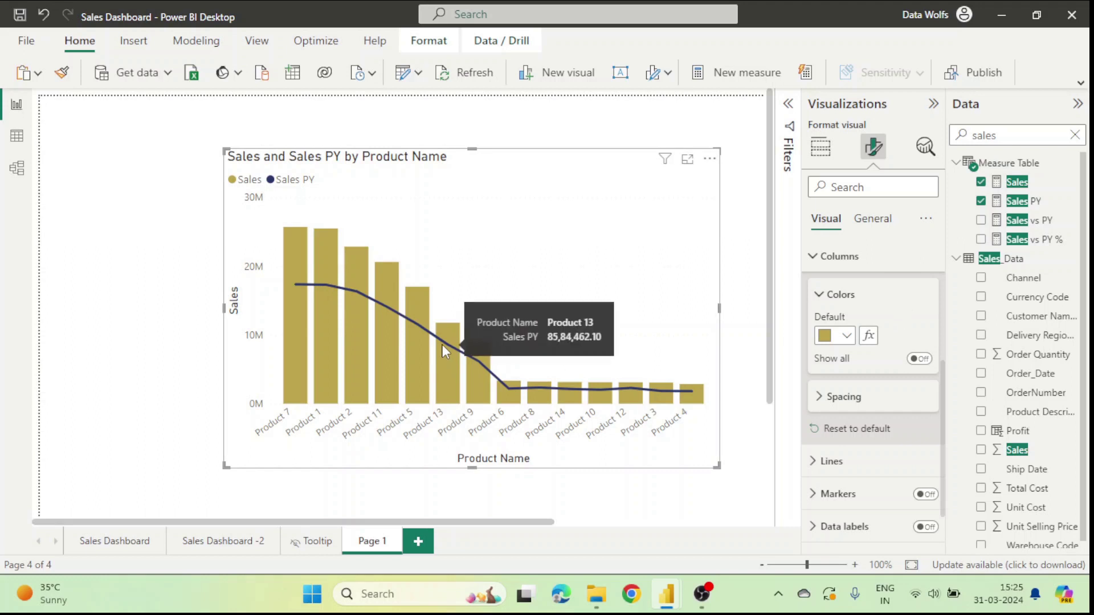
- Examine the Sales vs PY measure's DAX formula and close it without changes
click(1034, 221)
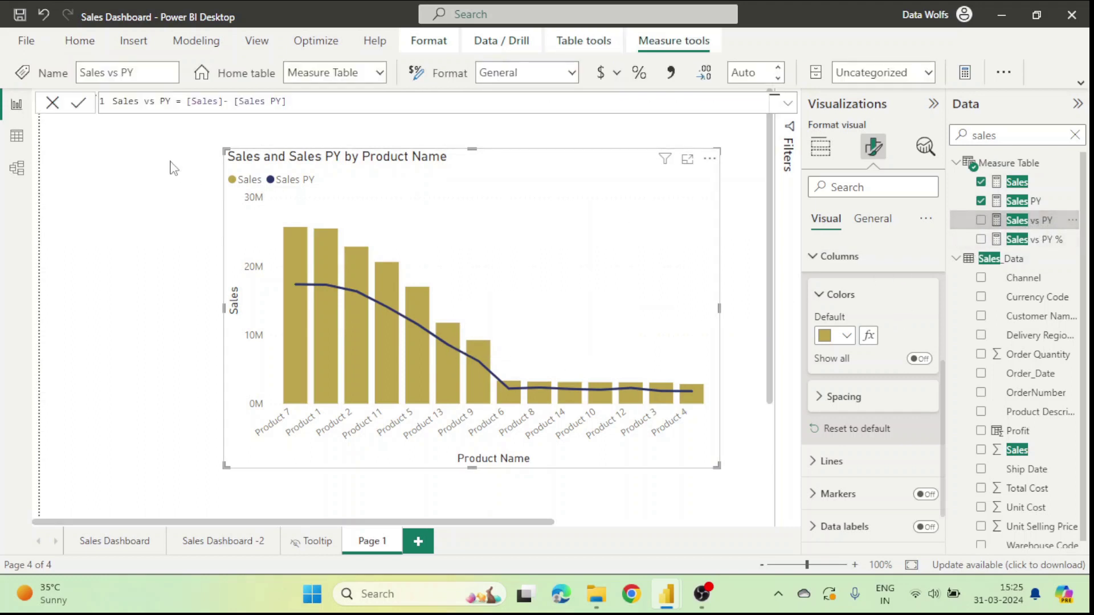
click(301, 104)
ctrl+scroll(301, 103, up, 4)
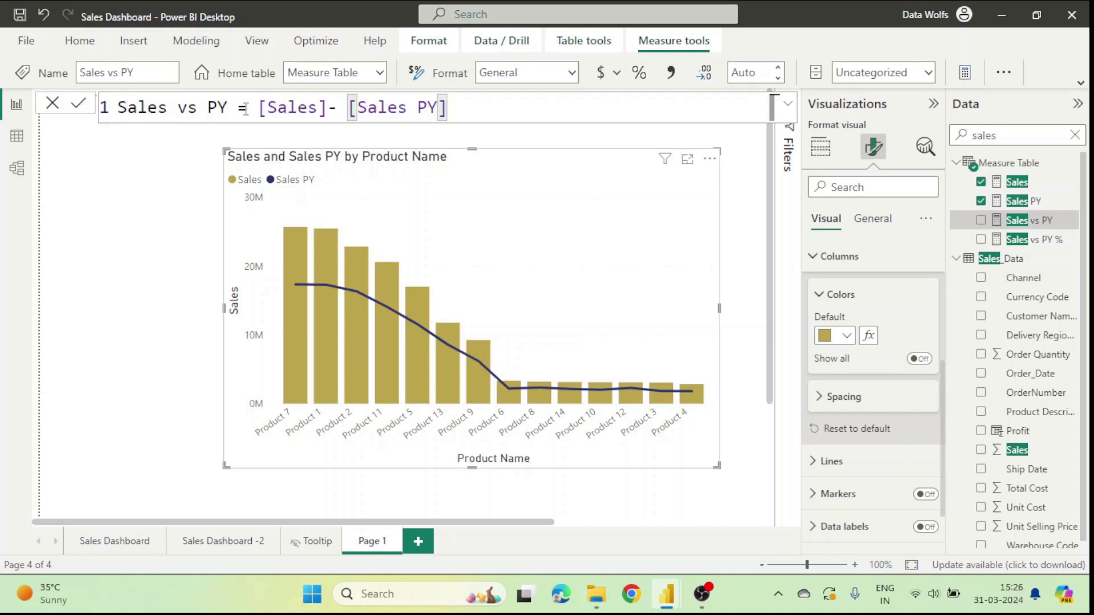
drag(261, 110, 448, 110)
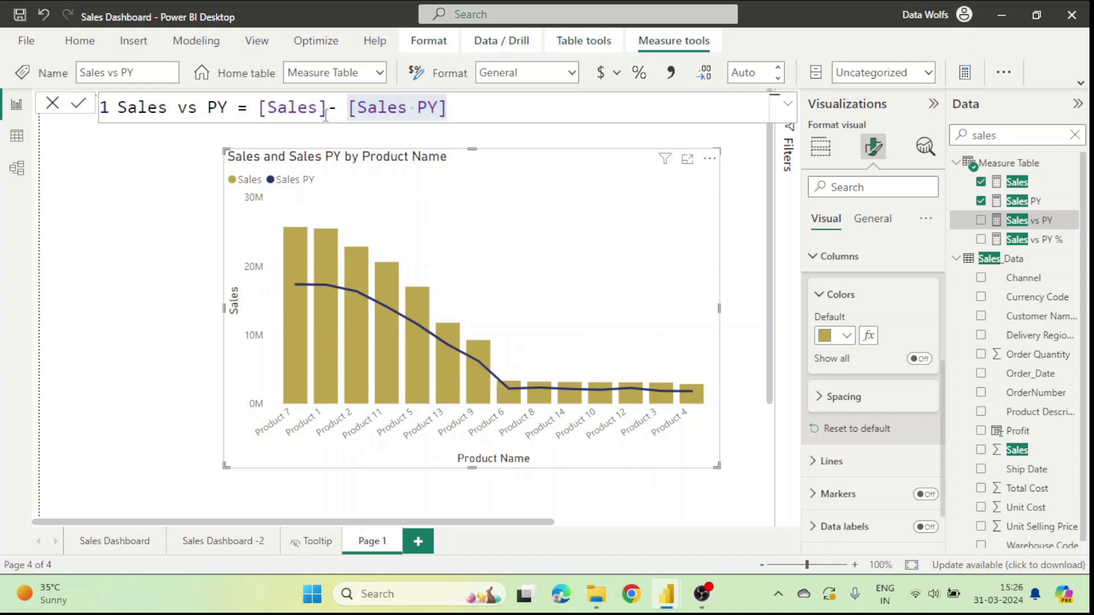
drag(326, 110, 257, 109)
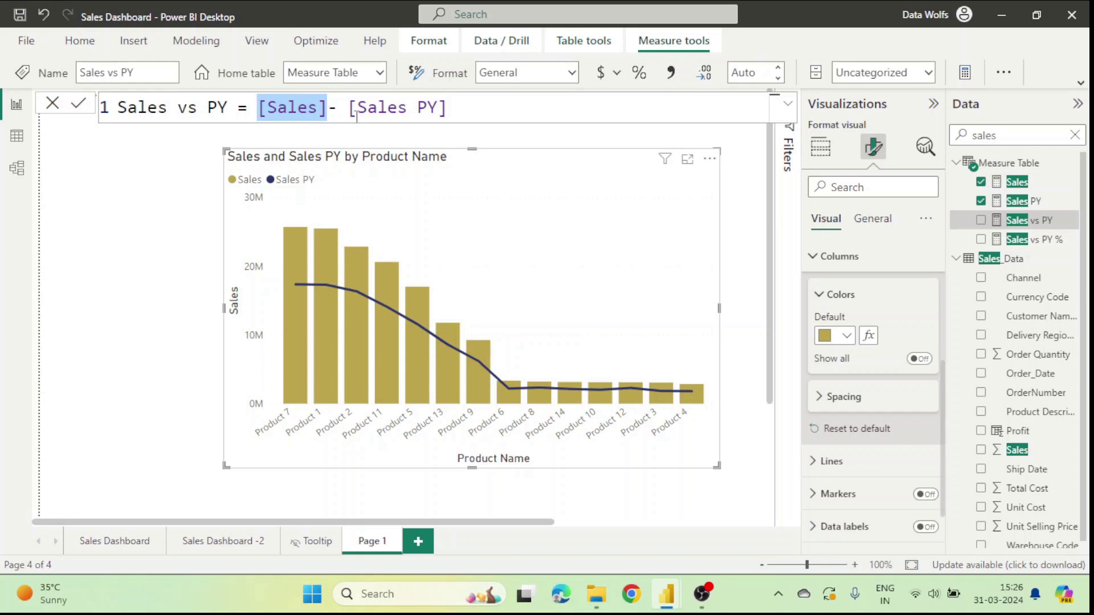
click(312, 113)
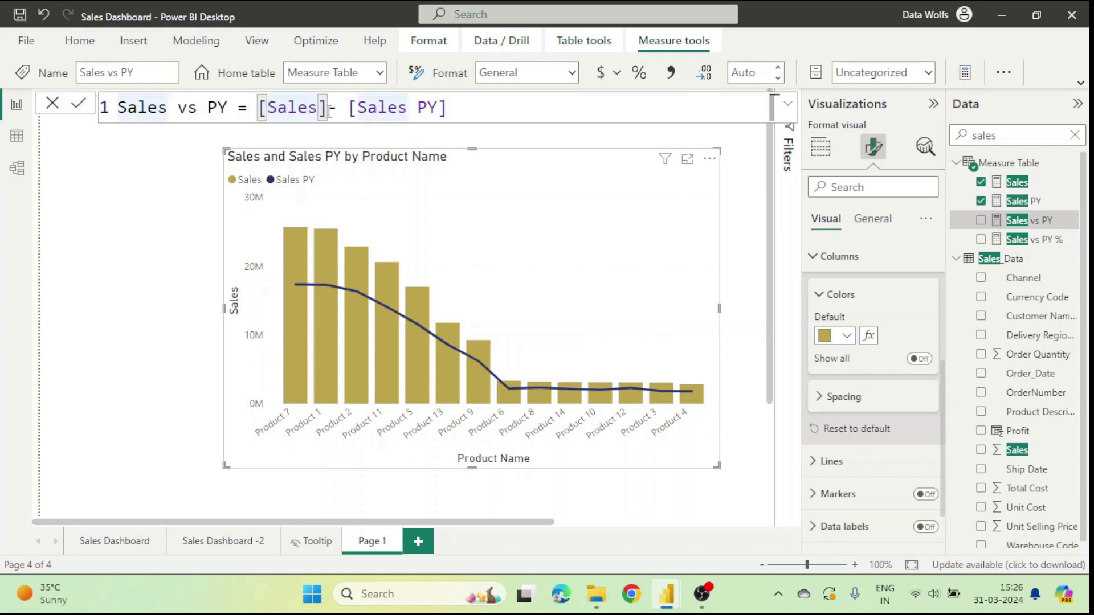
drag(326, 110, 258, 109)
drag(350, 109, 450, 110)
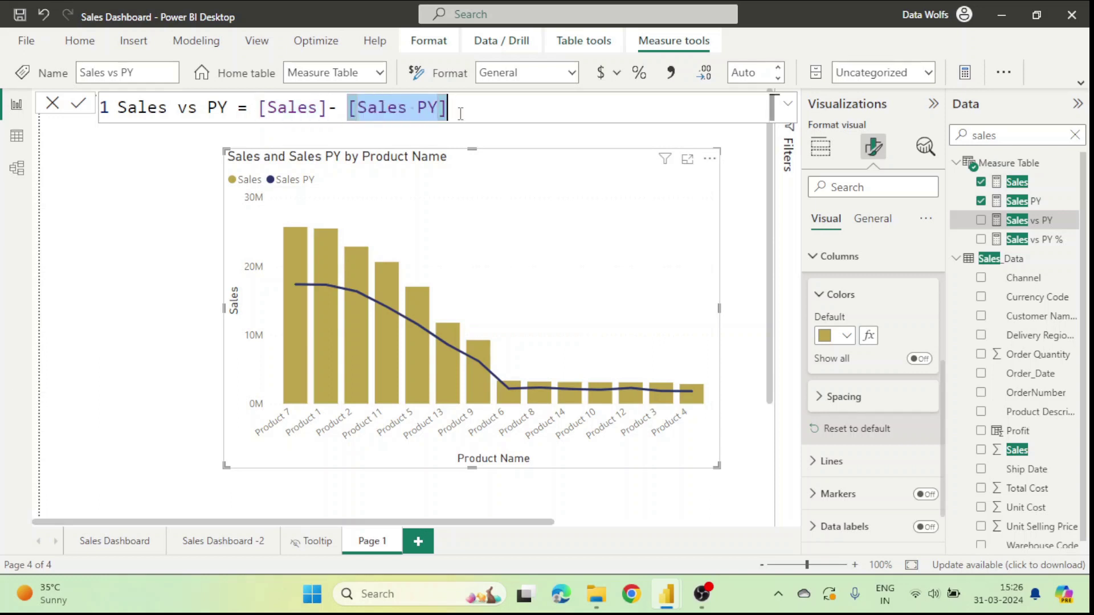
click(53, 106)
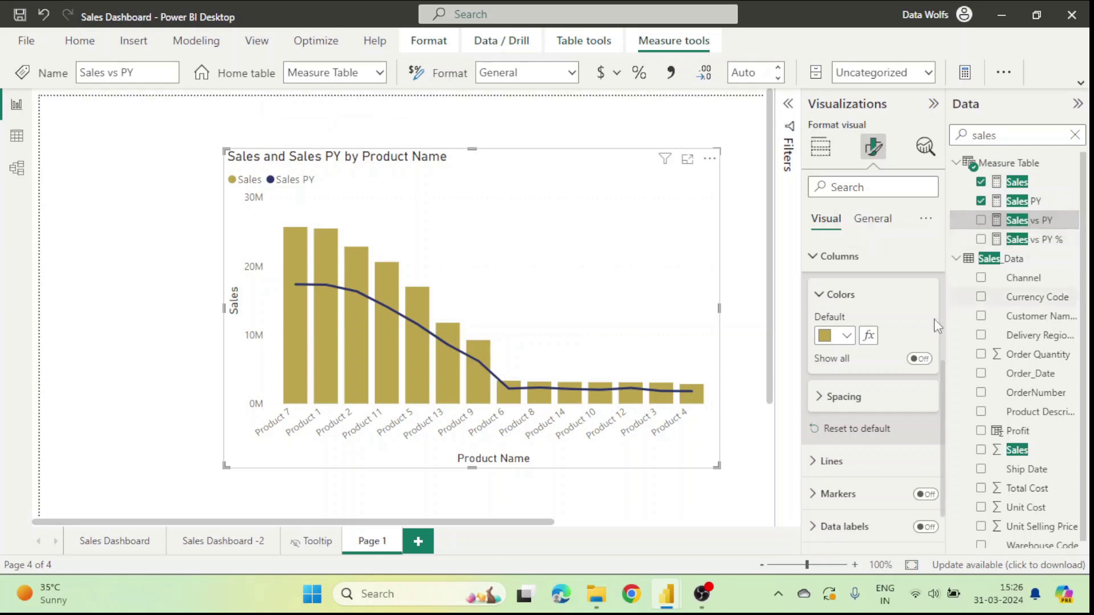
- Start rule-based conditional formatting for the columns' default color, based on the Sales vs PY measure
click(870, 337)
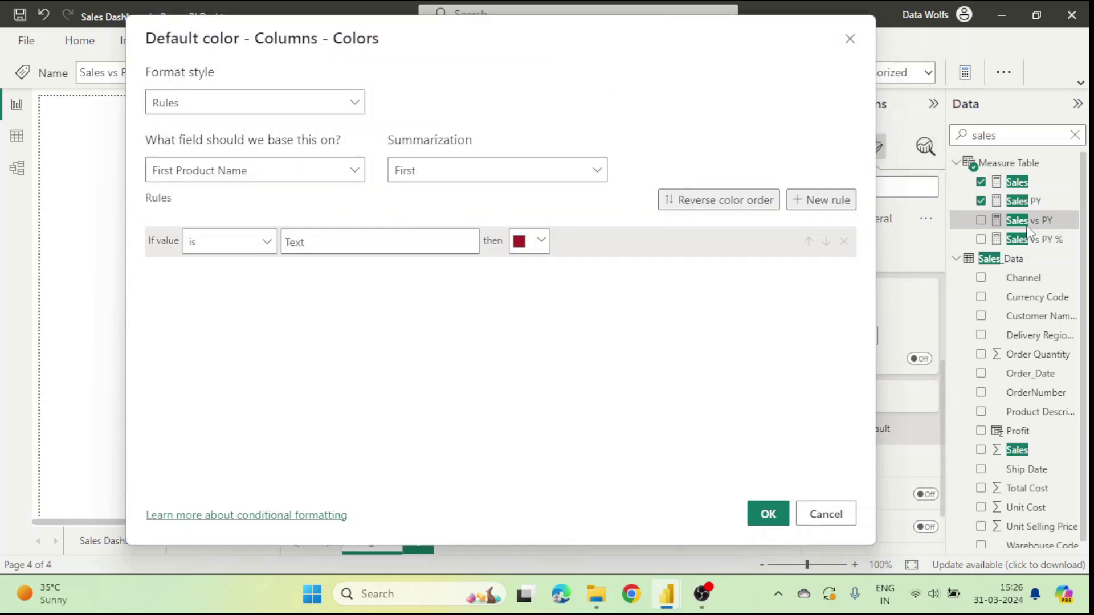
click(326, 171)
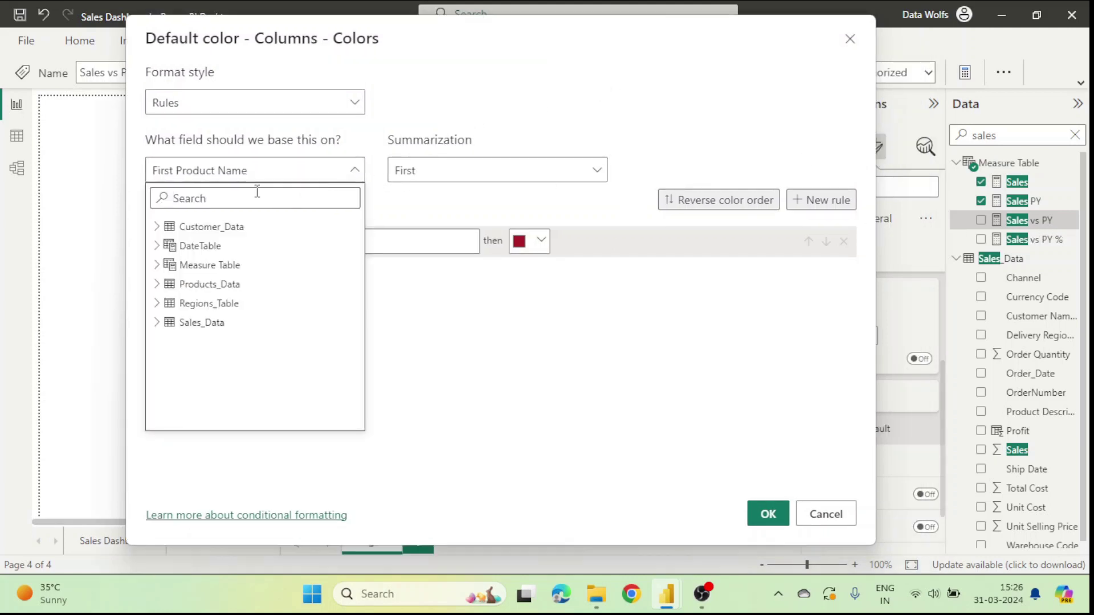
text(sales)
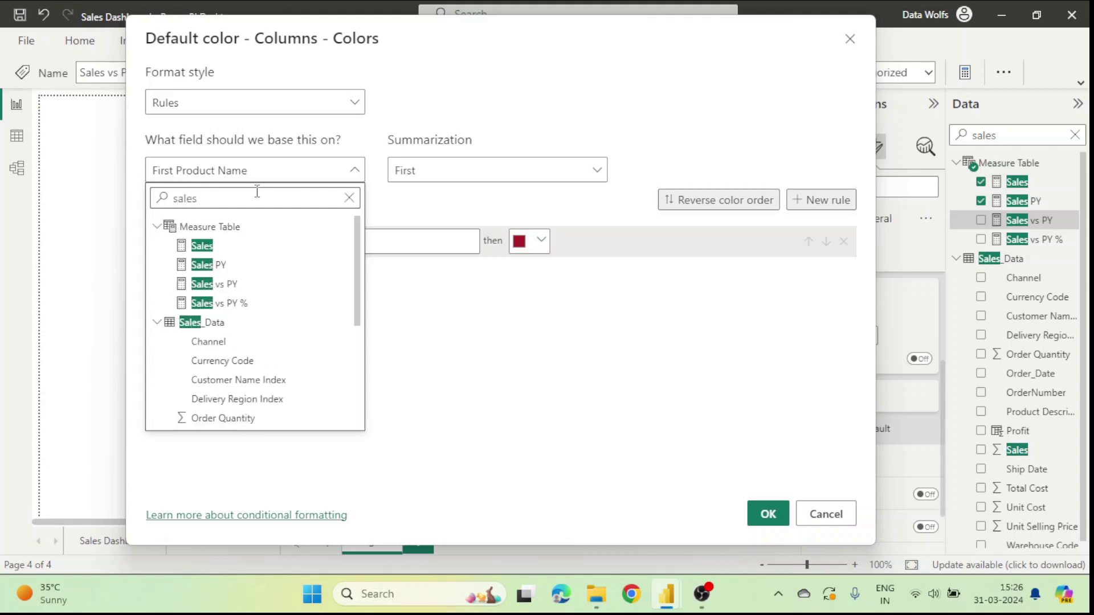
click(220, 284)
- Define the first rule to color columns green when the value is >= 0 and < Max, both as Number
click(365, 242)
click(365, 267)
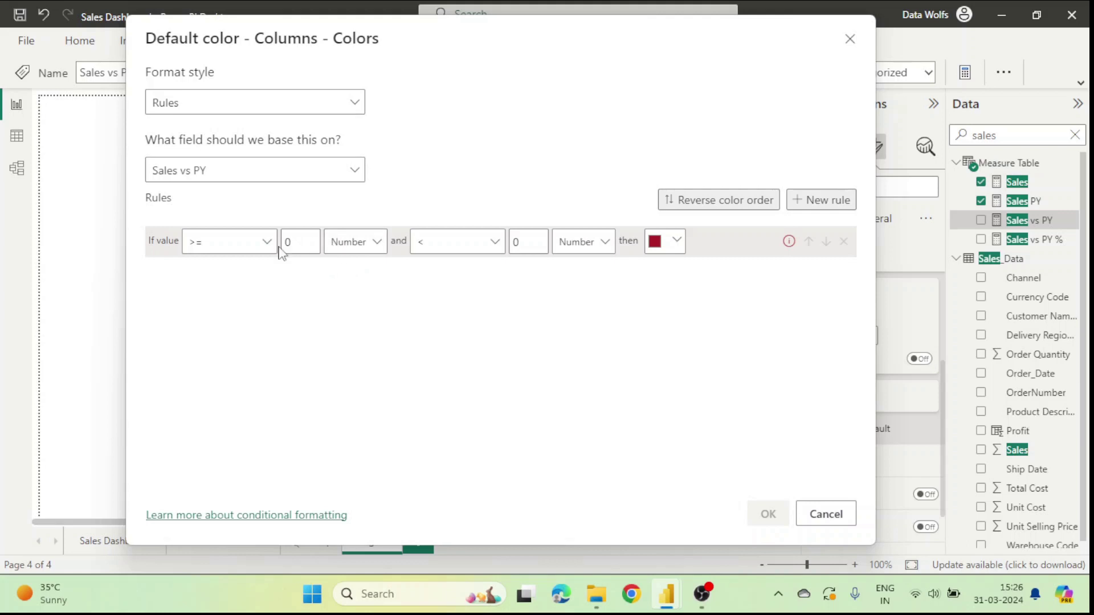
click(525, 243)
key(BackSpace)
click(676, 241)
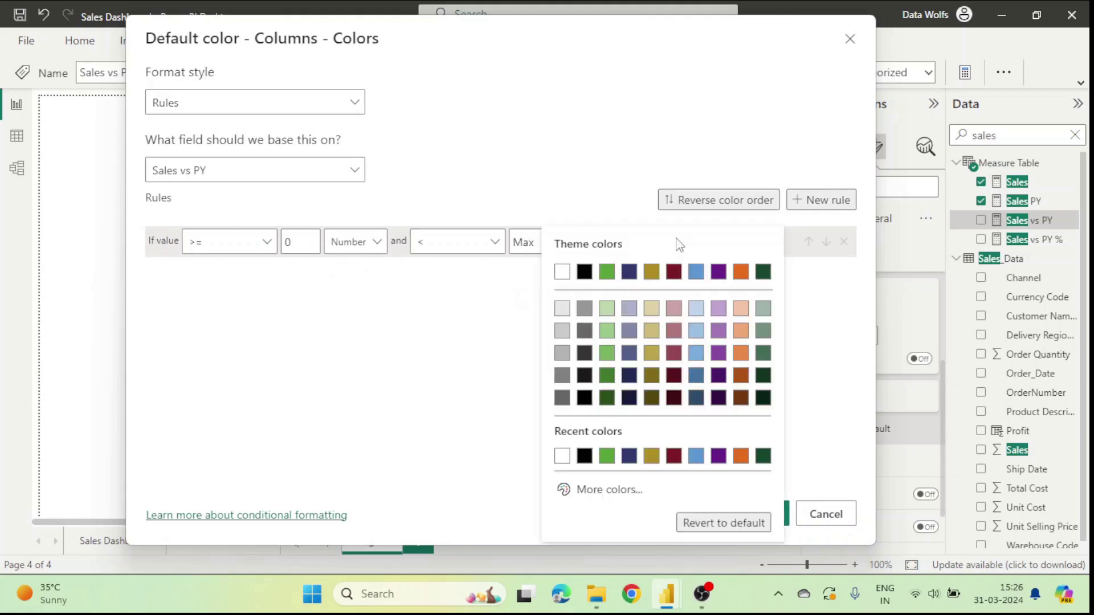
click(607, 456)
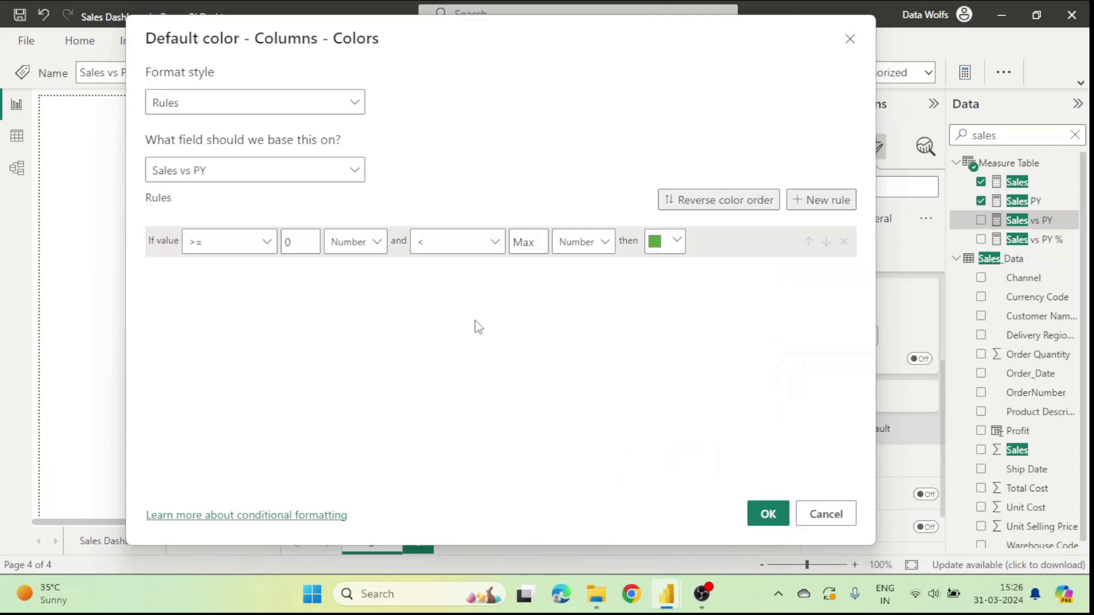
- Add a second rule coloring columns dark red when the value is >= Min and < 0, both as Number, and apply the rules
click(828, 200)
double_click(296, 274)
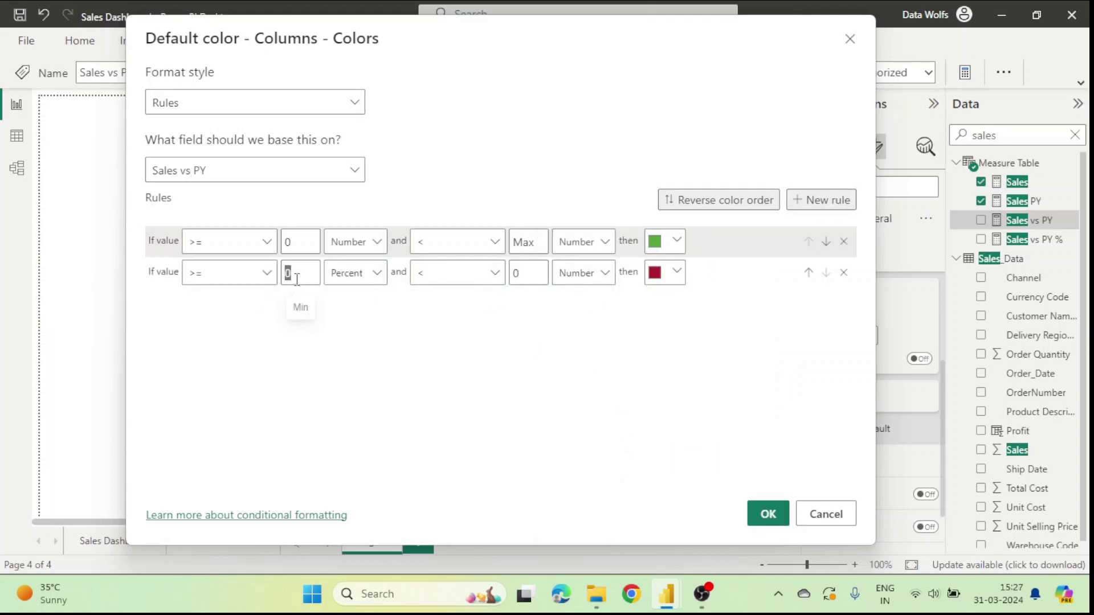
key(BackSpace)
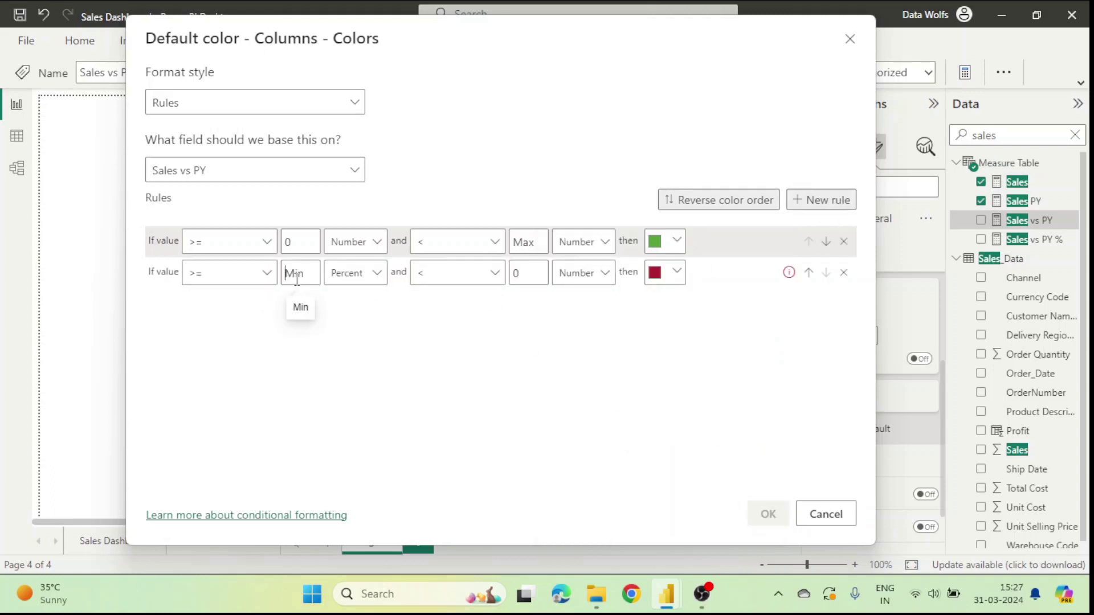
click(374, 279)
click(357, 300)
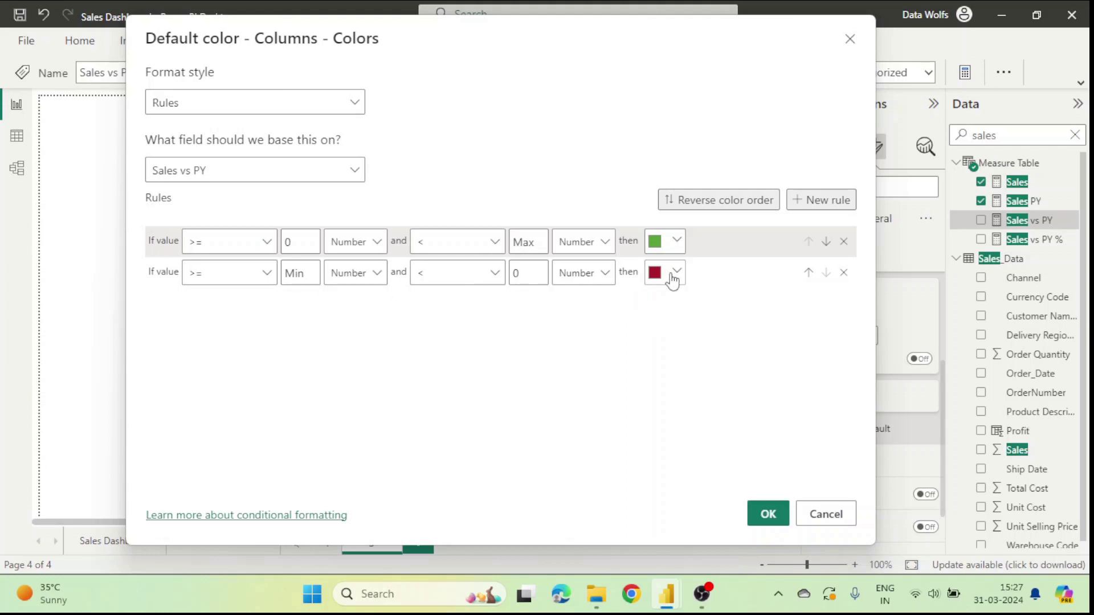
click(768, 515)
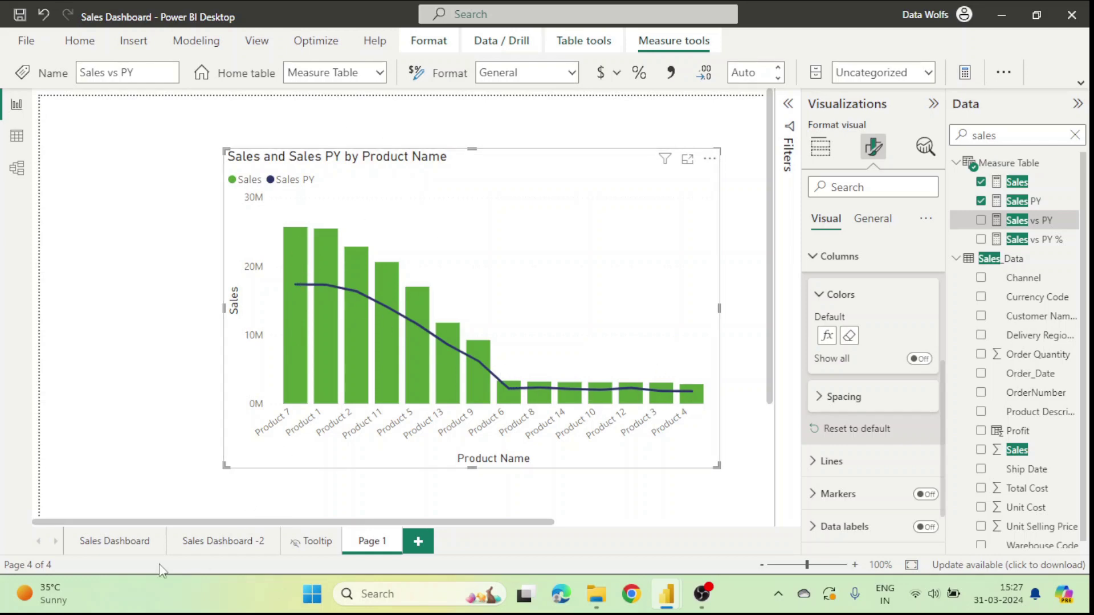
- Copy the Date slicer set to 2018 from the Sales Dashboard page to Page 1 and keep the two slicers in sync
click(126, 547)
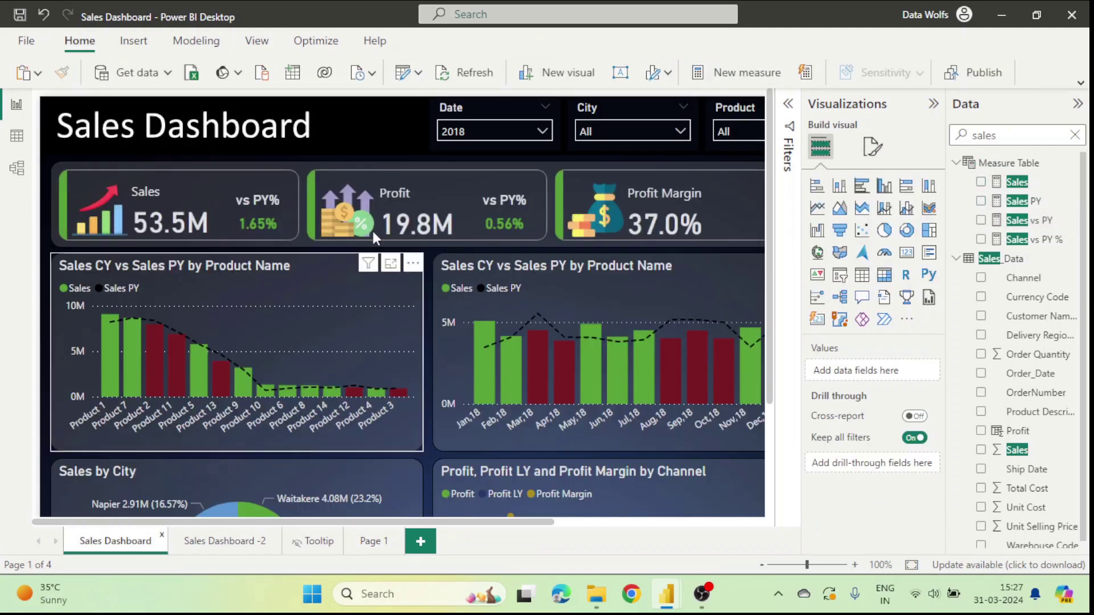
click(452, 115)
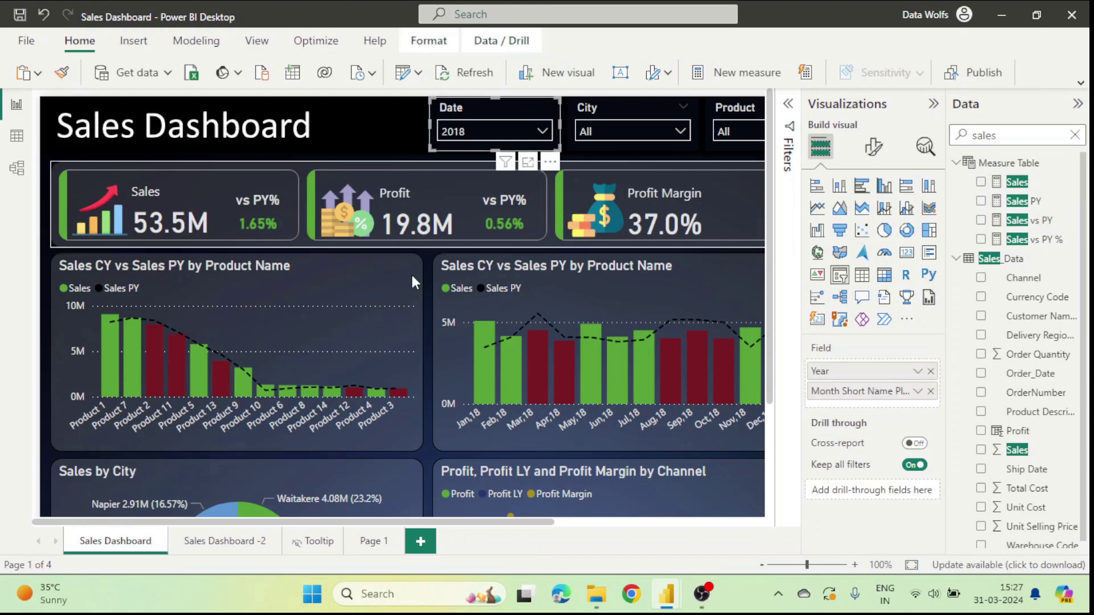
click(367, 542)
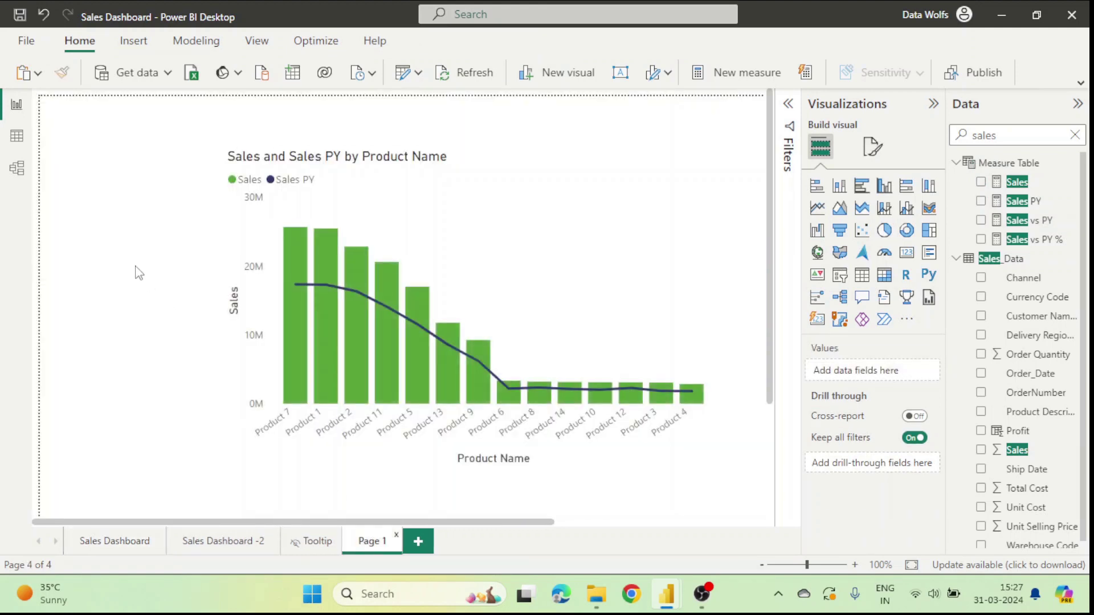
key(ctrl+v)
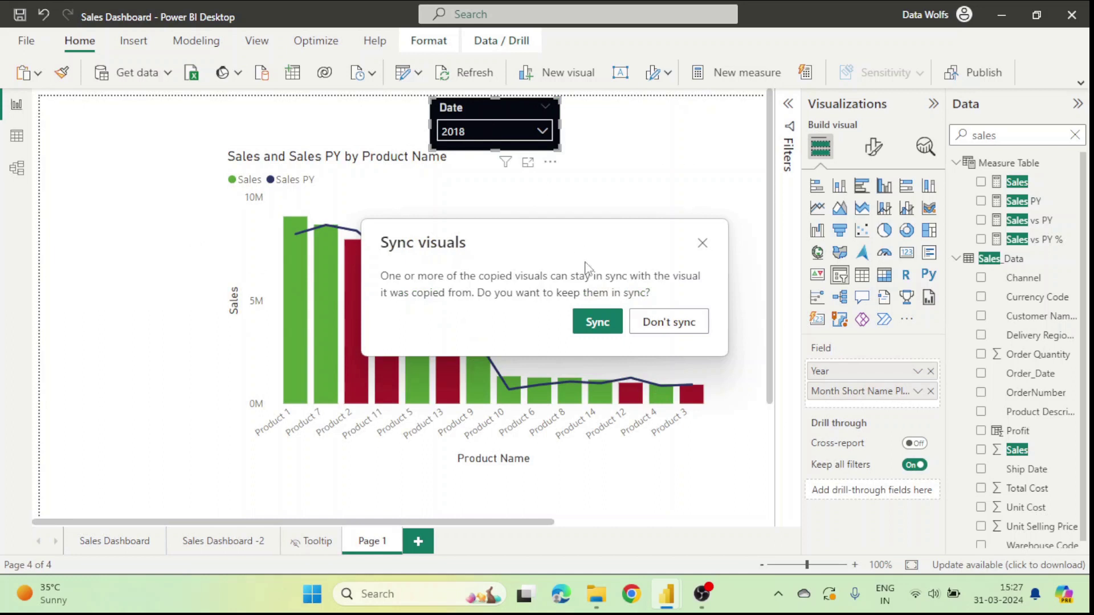
click(603, 320)
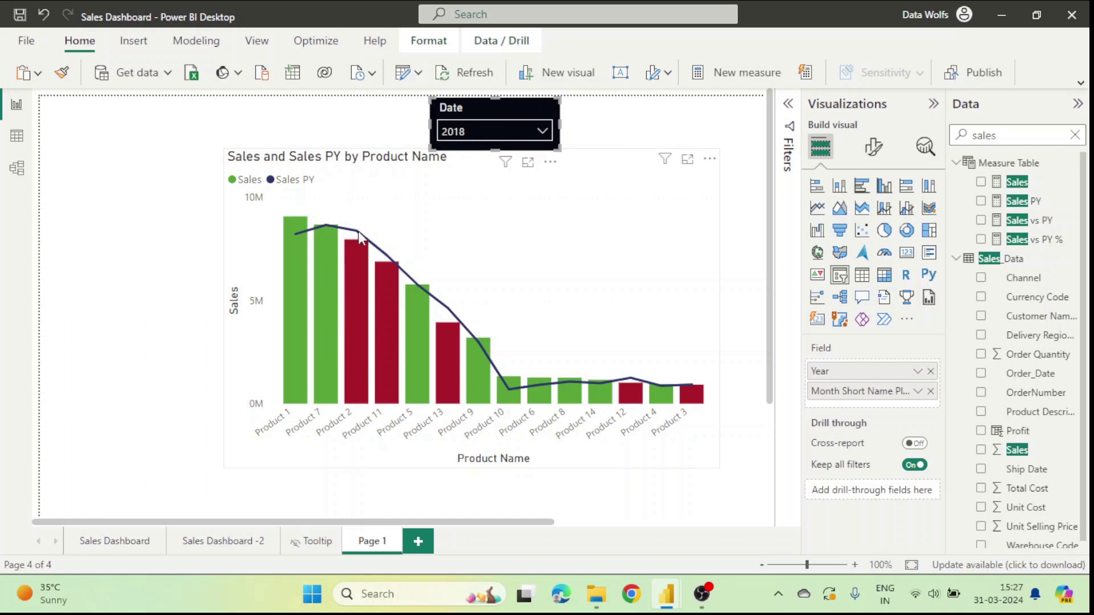
- Compare the Sales PY line with the Sales column for Product 2 in the chart
mouse_move(357, 233)
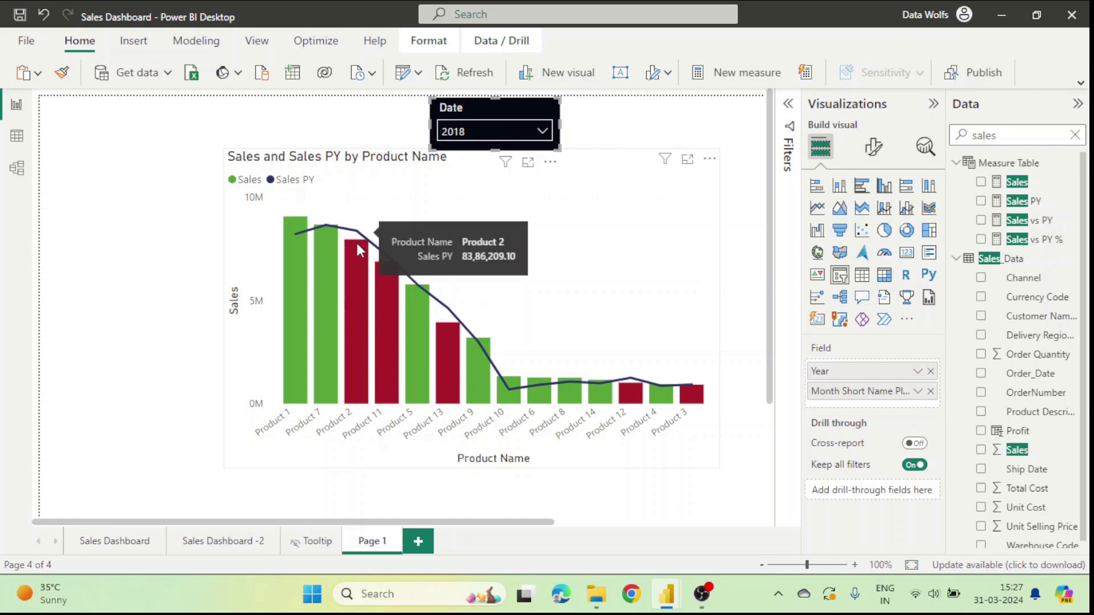
mouse_move(355, 270)
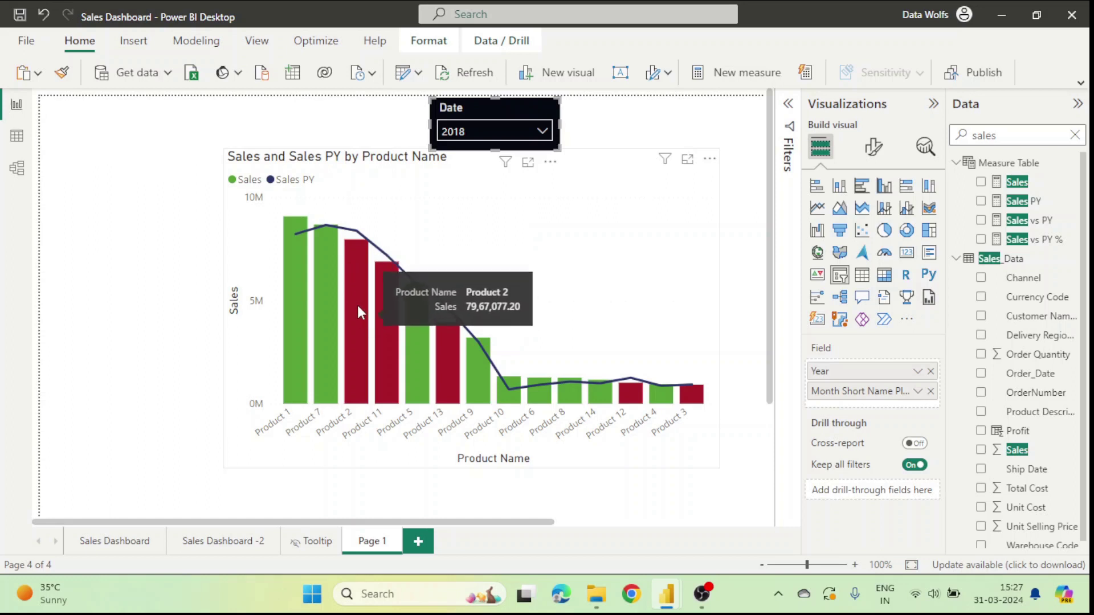
mouse_move(381, 330)
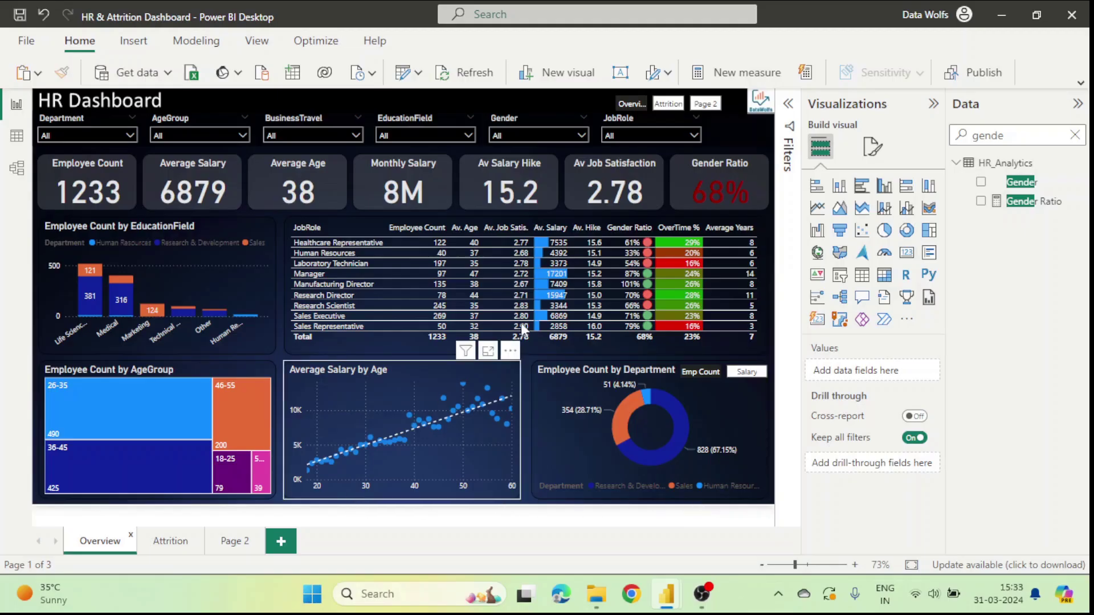
- On Page 2 of the HR & Attrition Dashboard, add a Gender Ratio card above the table, making it wider and shorter
click(593, 184)
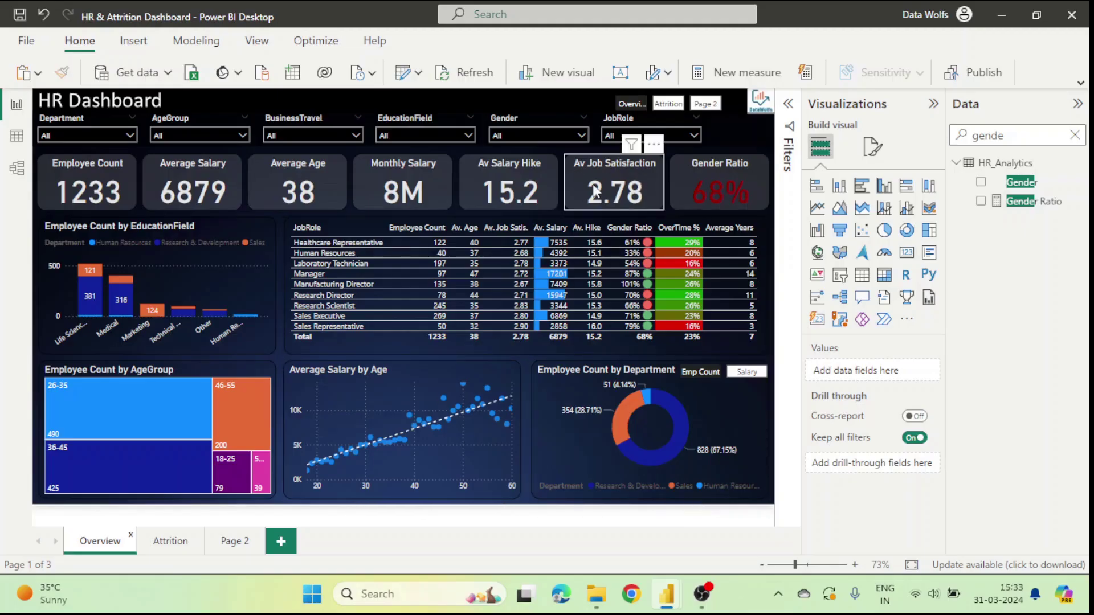
click(238, 545)
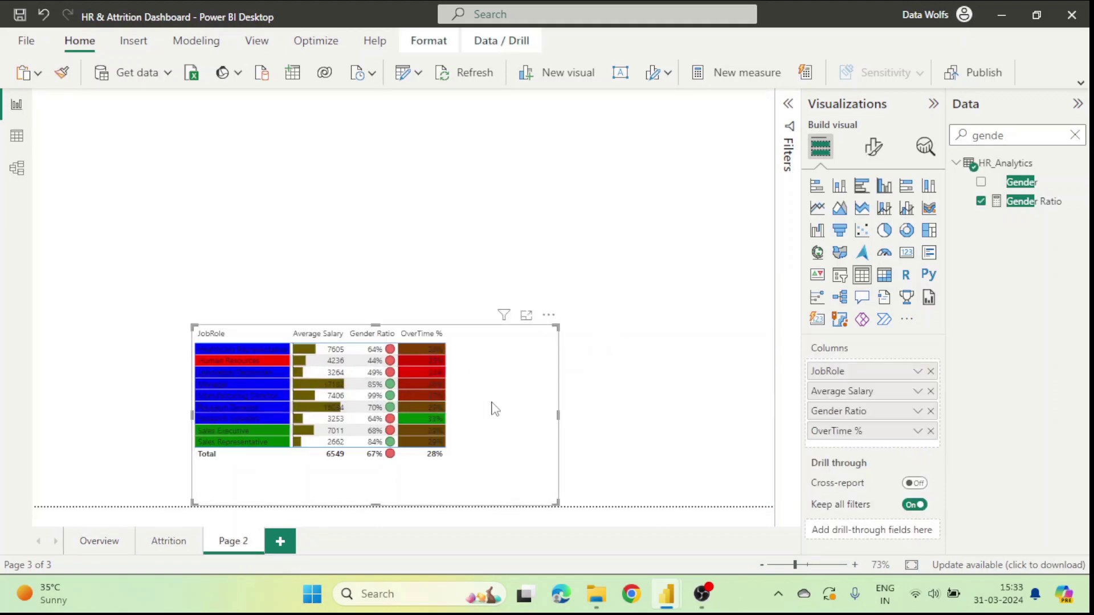
click(573, 217)
click(907, 252)
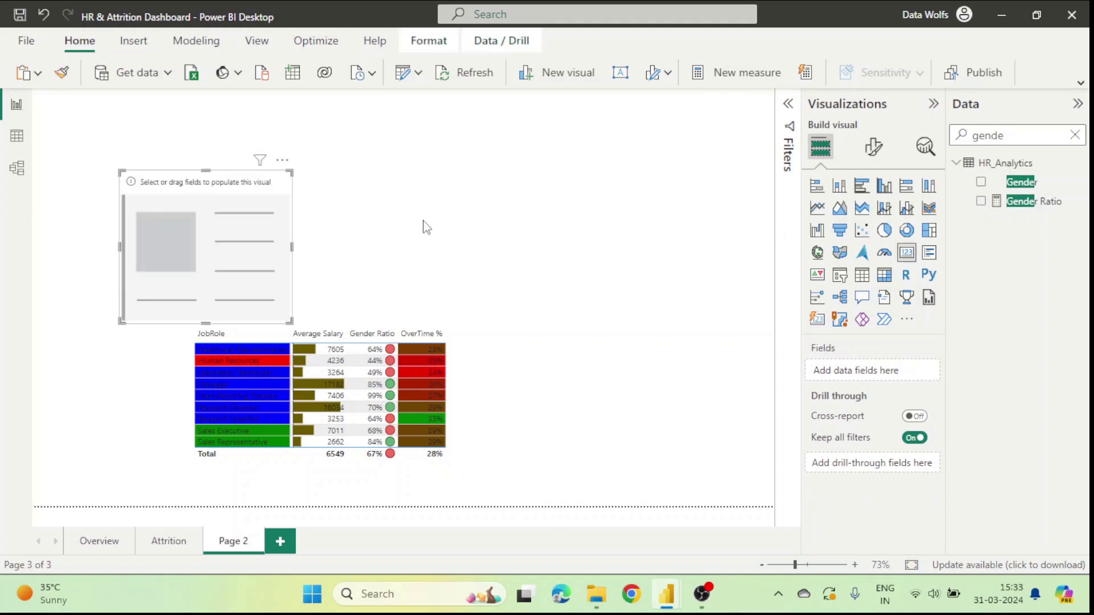
drag(206, 230, 540, 177)
click(981, 201)
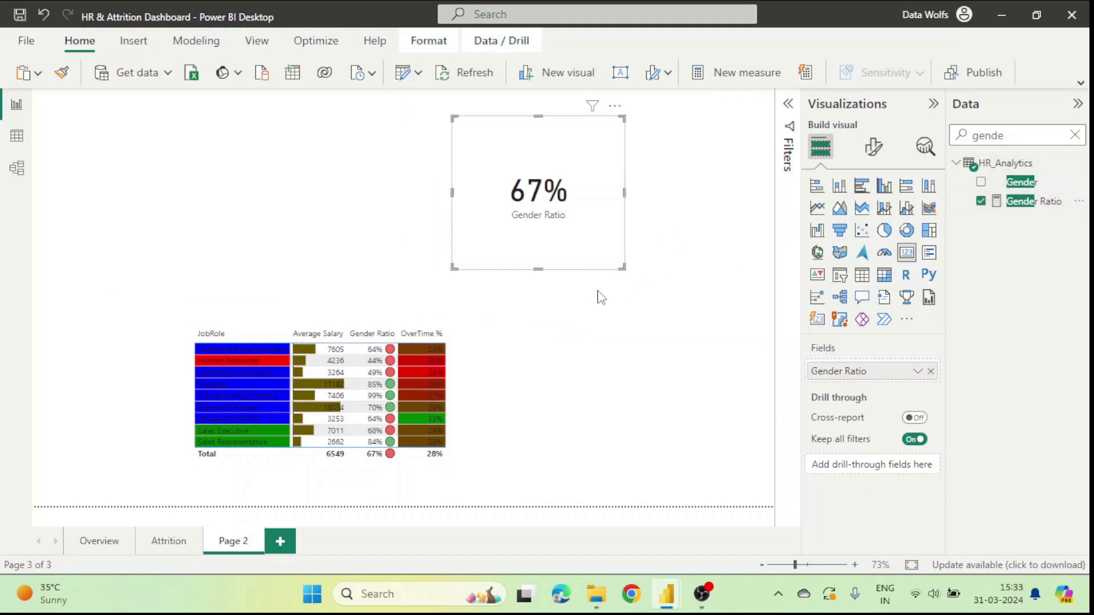
drag(623, 266, 658, 239)
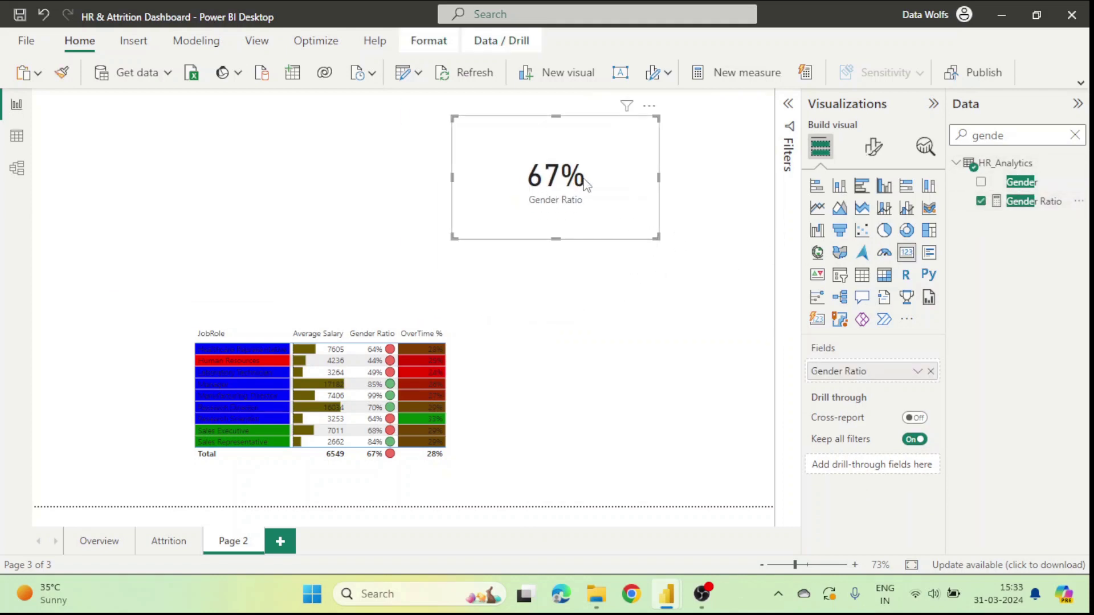
- Try dark red and light gray as the callout value color of the Gender Ratio card
click(874, 149)
click(821, 258)
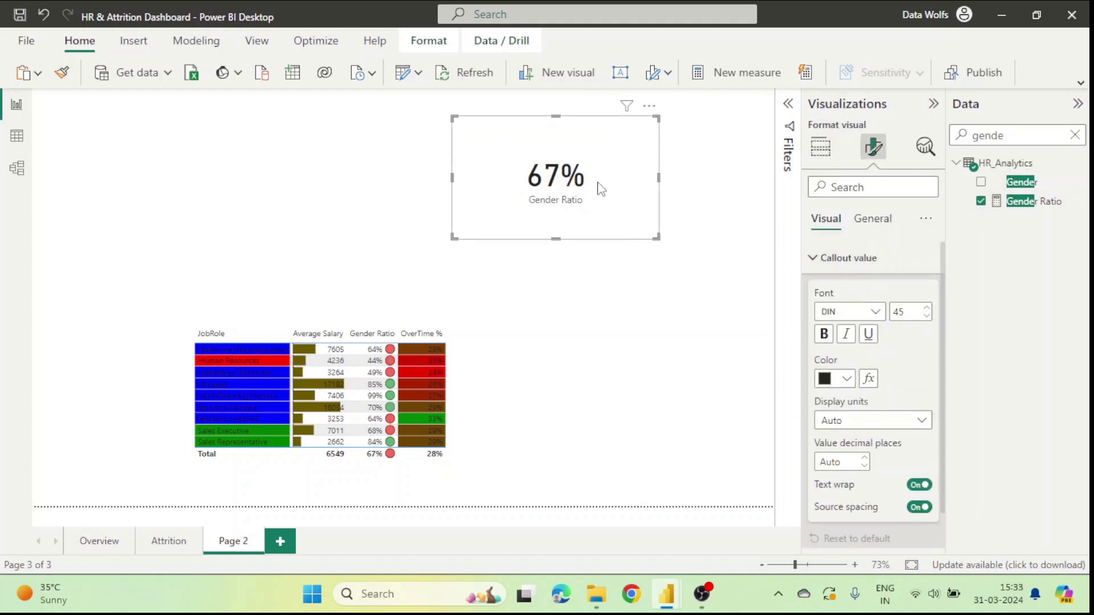
click(847, 379)
click(835, 311)
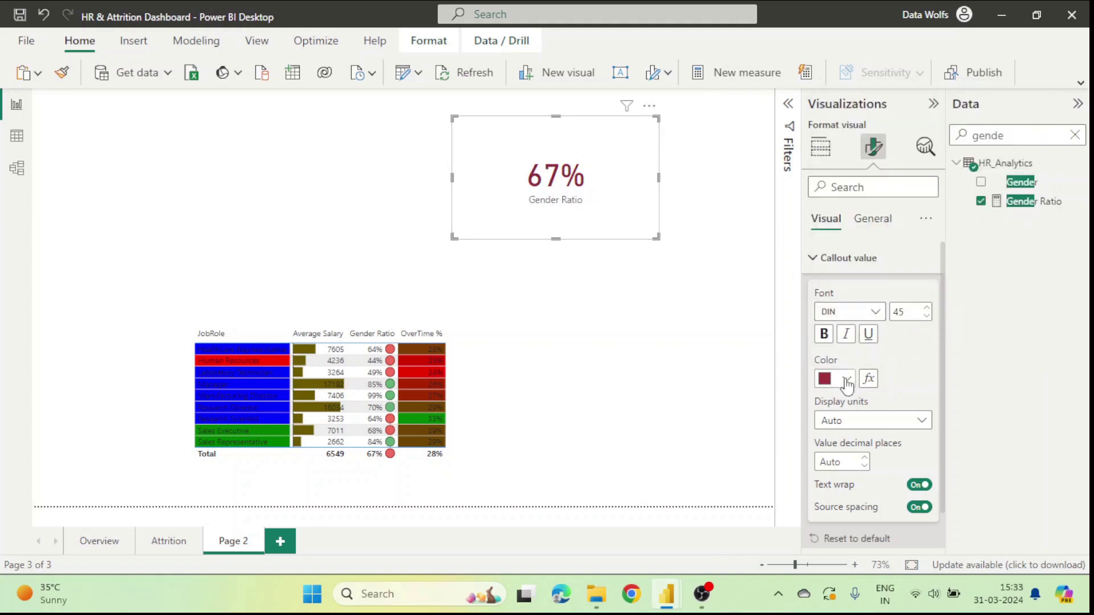
click(847, 379)
click(836, 184)
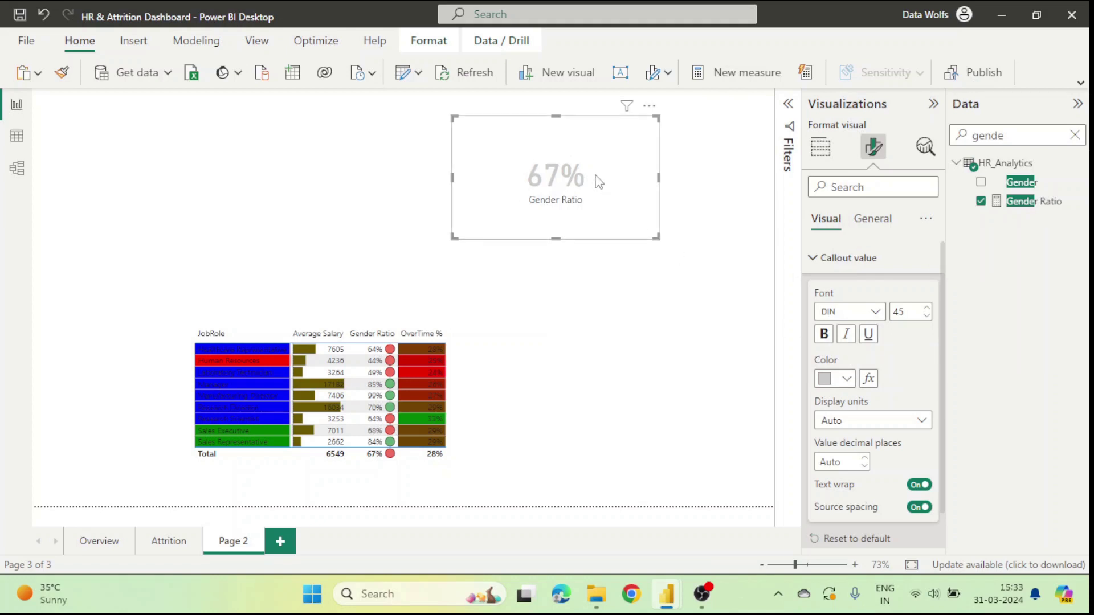
- Set the callout value color to Rules based on Gender Ratio, with the first rule covering values >= 0.7 and < Max
click(869, 379)
click(317, 111)
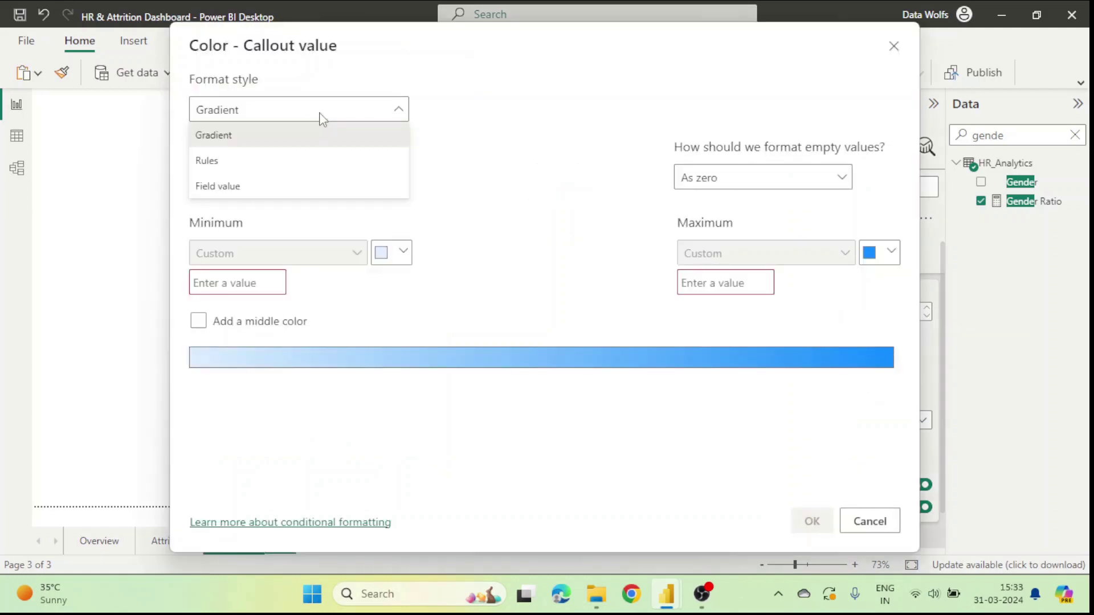
click(294, 162)
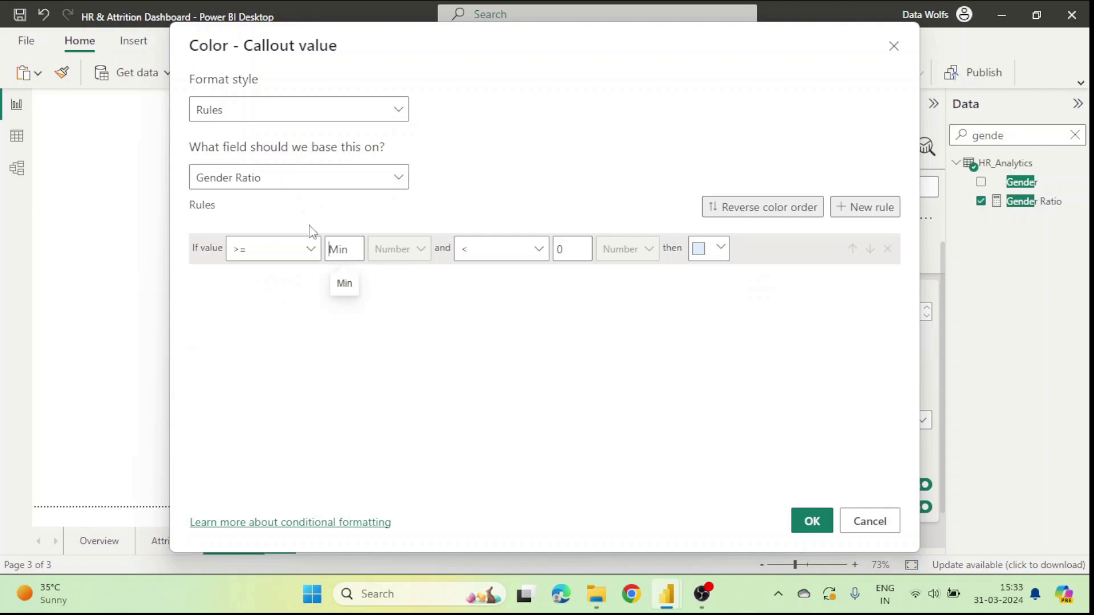
text(0.7)
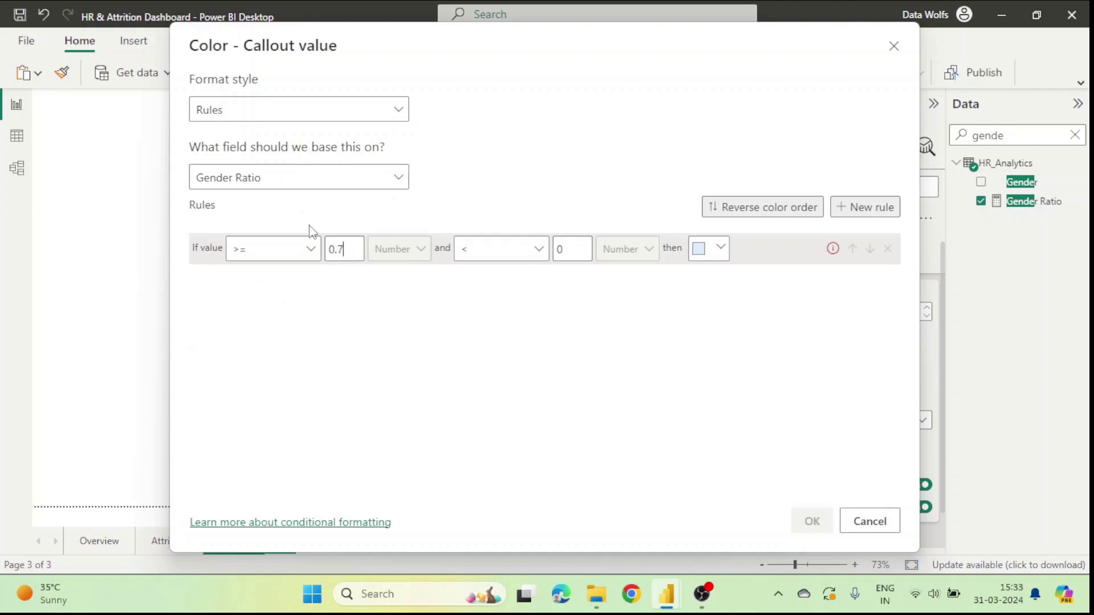
key(BackSpace)
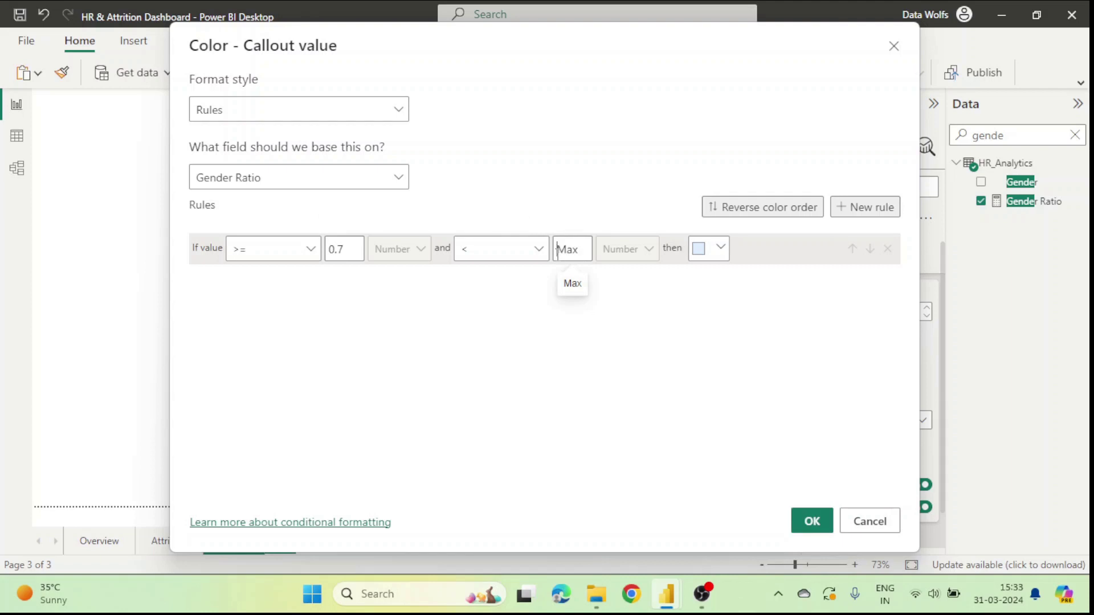
- Assign a custom green color to the first callout value rule
click(717, 249)
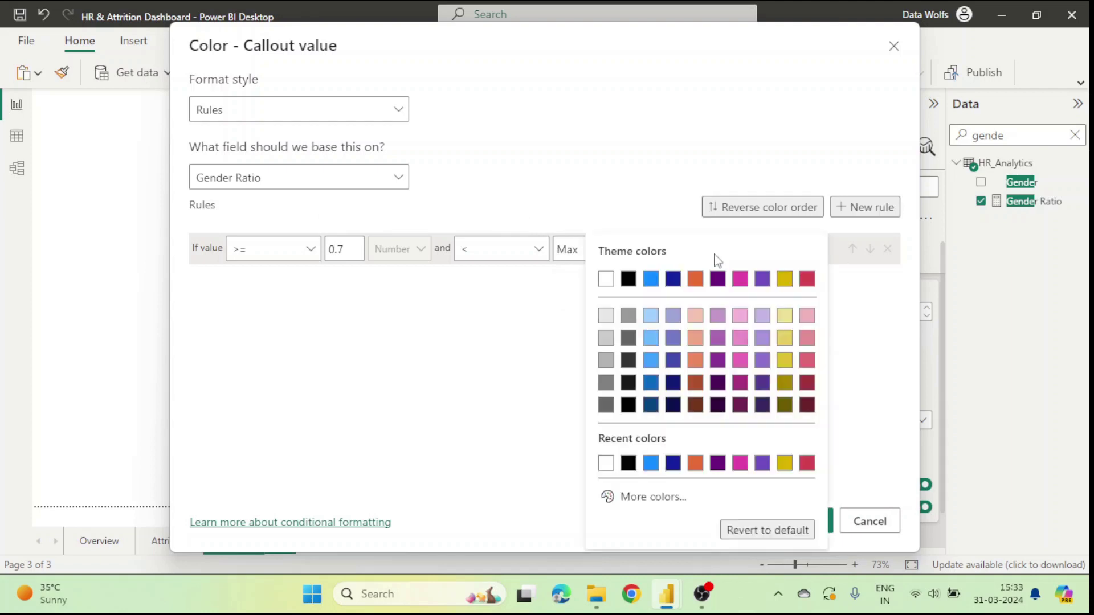
click(641, 496)
drag(722, 443, 663, 442)
click(800, 307)
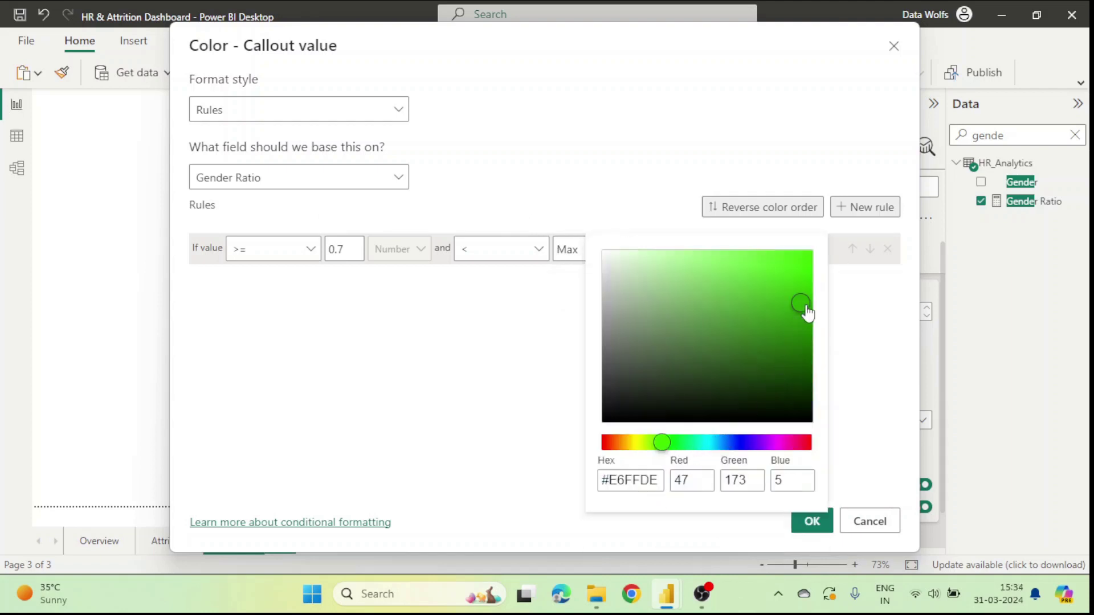
click(840, 406)
- Add a second rule coloring the callout value a custom dark red when it is >= Min and < 0.7, and apply the rules
click(872, 207)
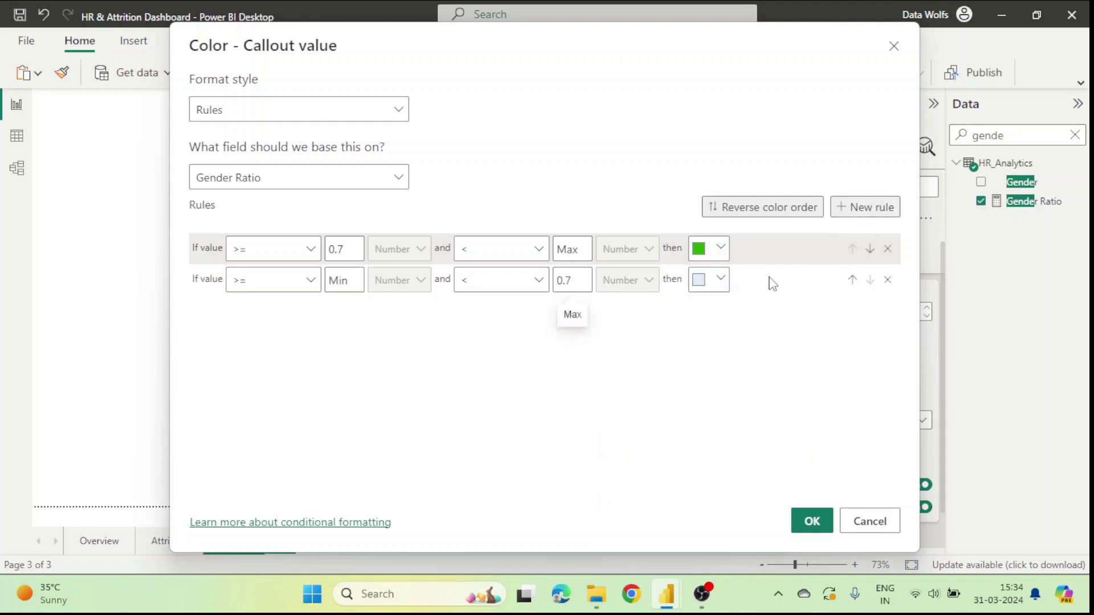
click(720, 280)
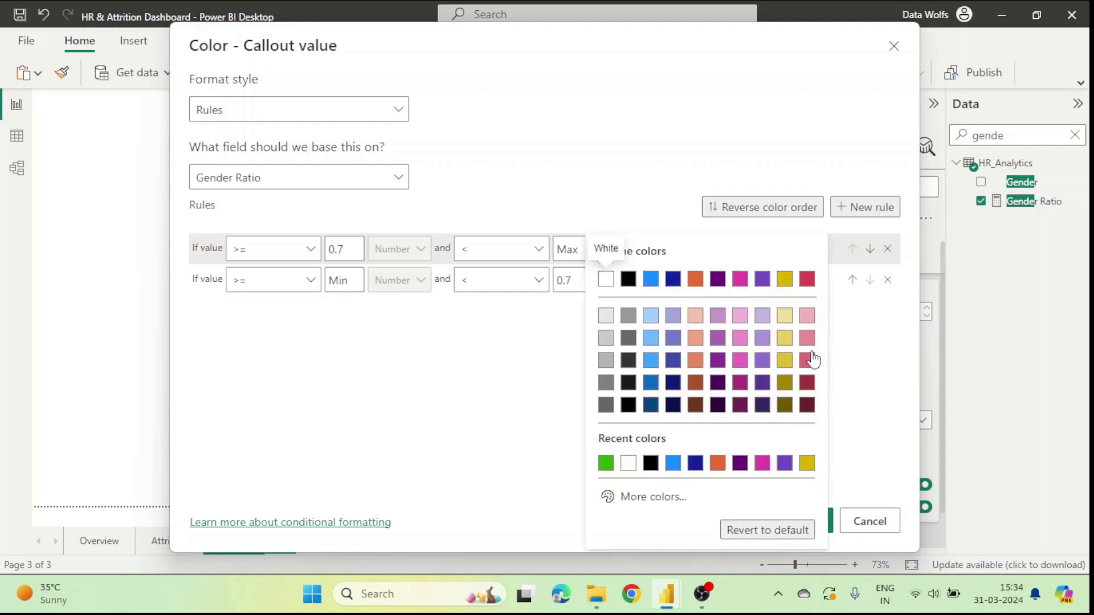
click(653, 498)
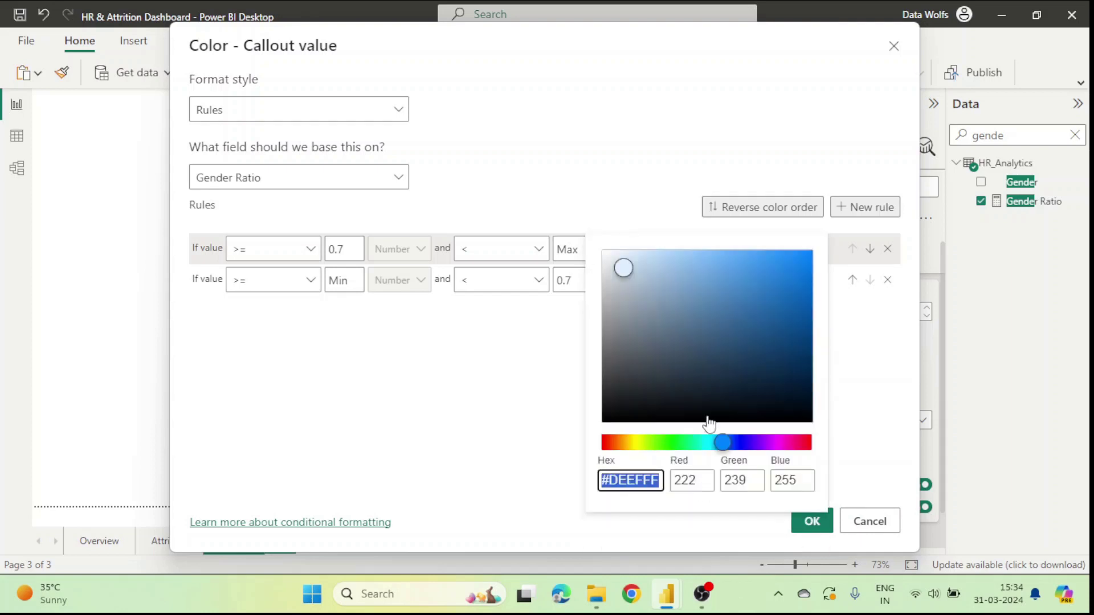
click(604, 443)
click(808, 304)
click(849, 412)
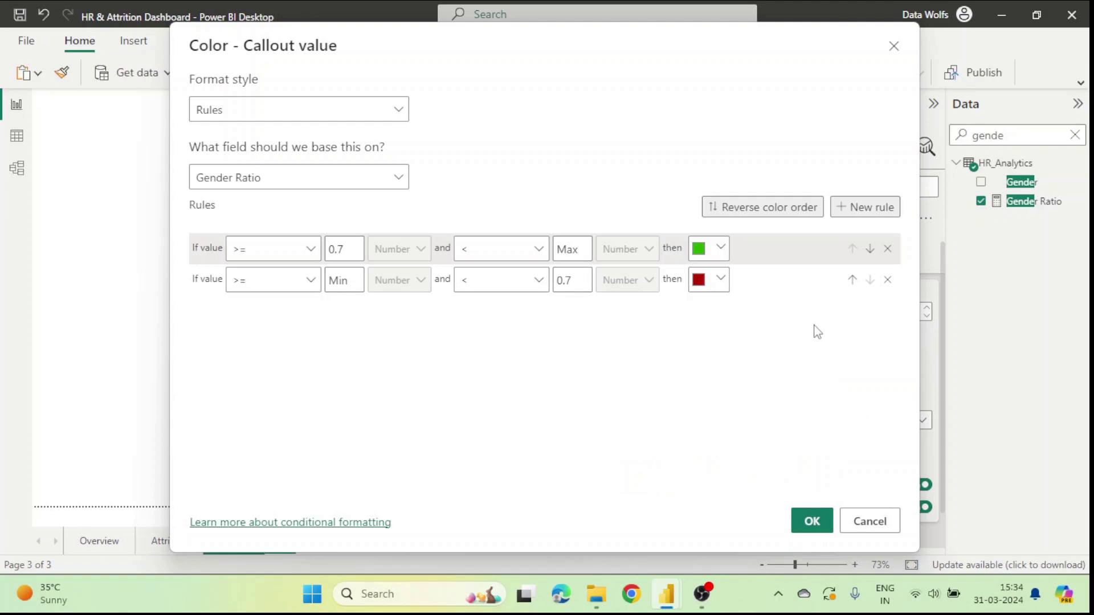
click(812, 521)
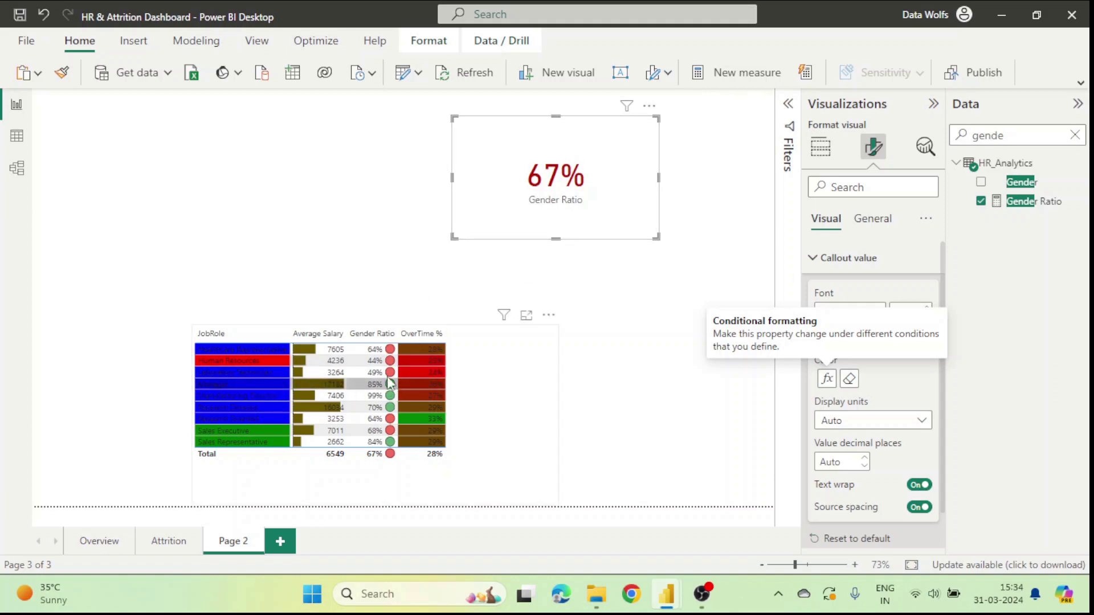
- Check the card's color by filtering it with the table's fourth job role row, and clear the selection
click(216, 384)
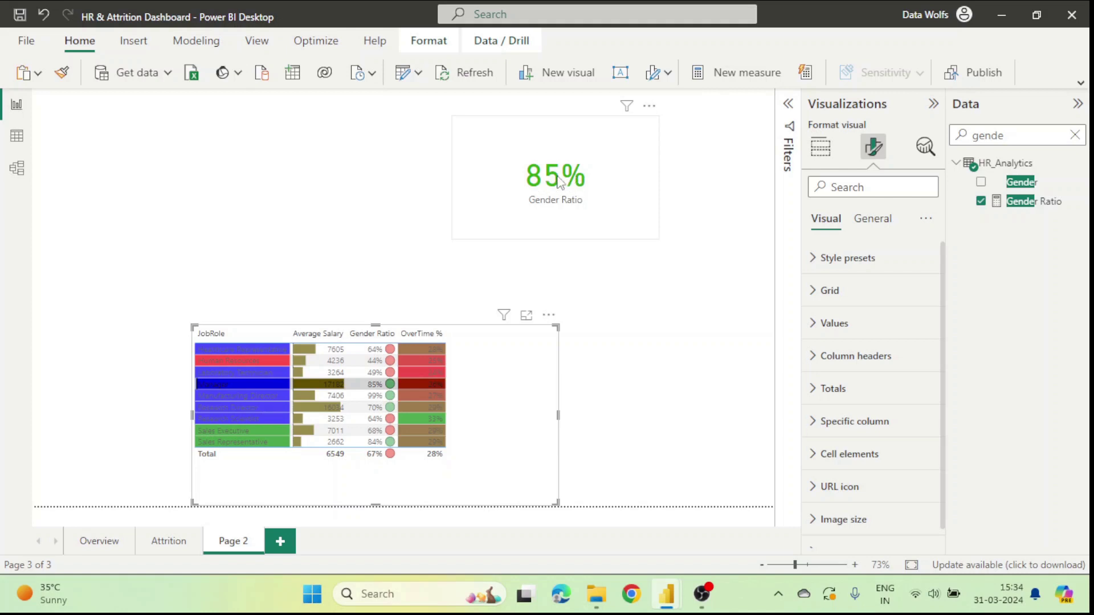
click(229, 384)
- Open the conditional formatting settings for the Gender Ratio card's background color
click(611, 193)
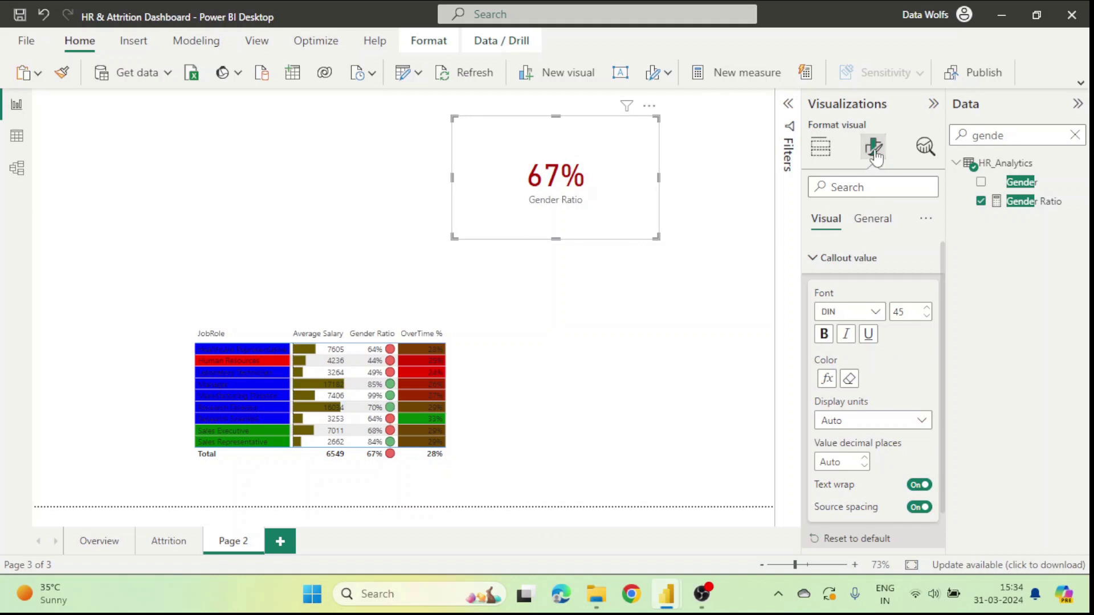
click(872, 220)
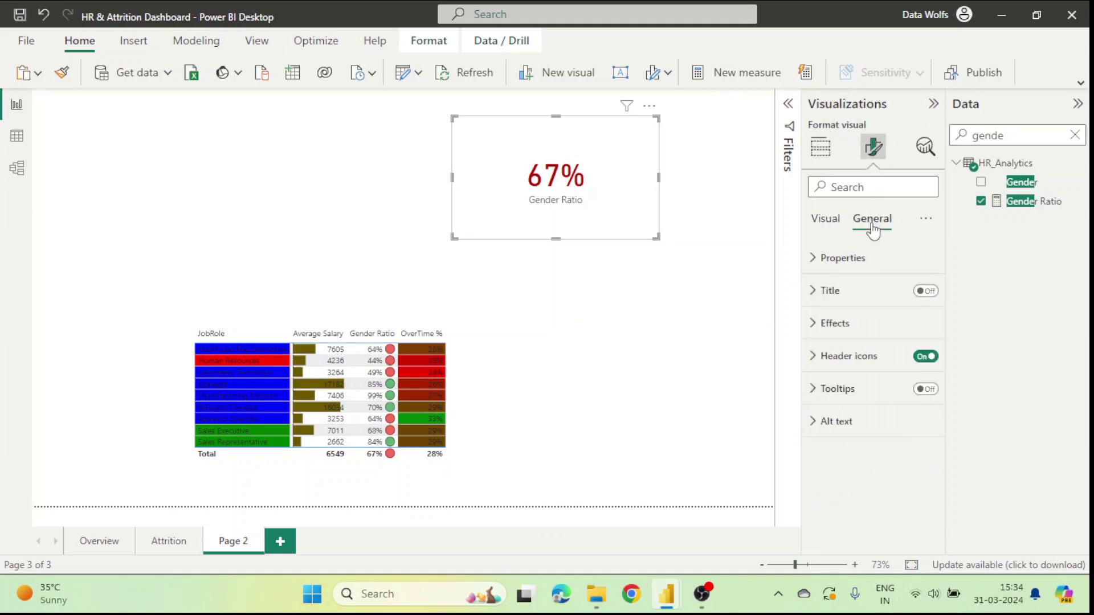
click(836, 325)
scroll(837, 342, down, 1)
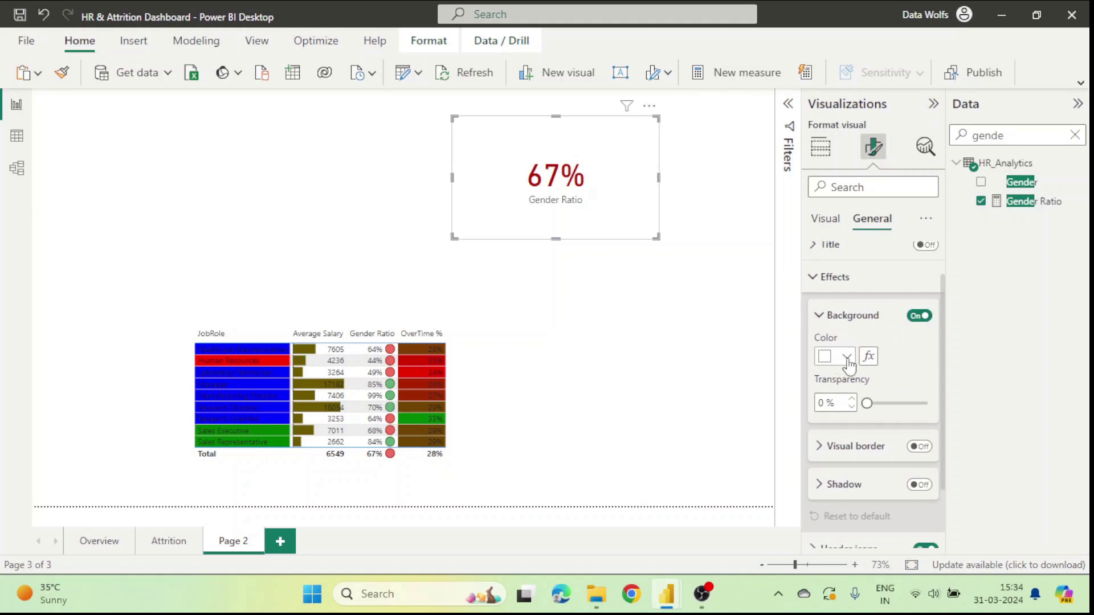
click(868, 357)
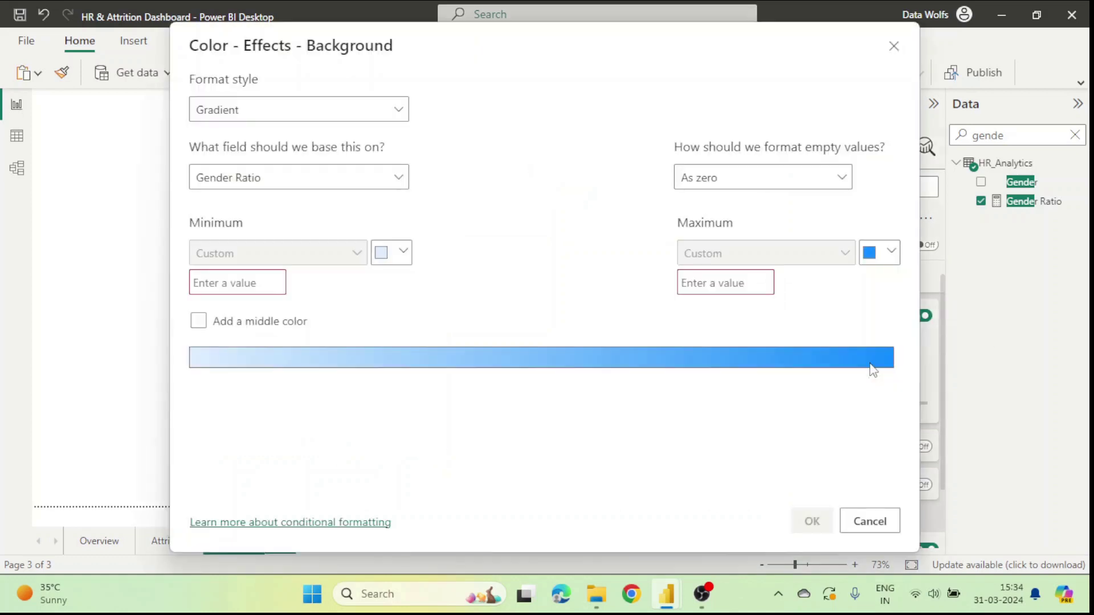
- Set the background color to Rules based on Gender Ratio, with the first rule covering values >= 0.7 and < Max
click(313, 114)
click(284, 165)
click(345, 249)
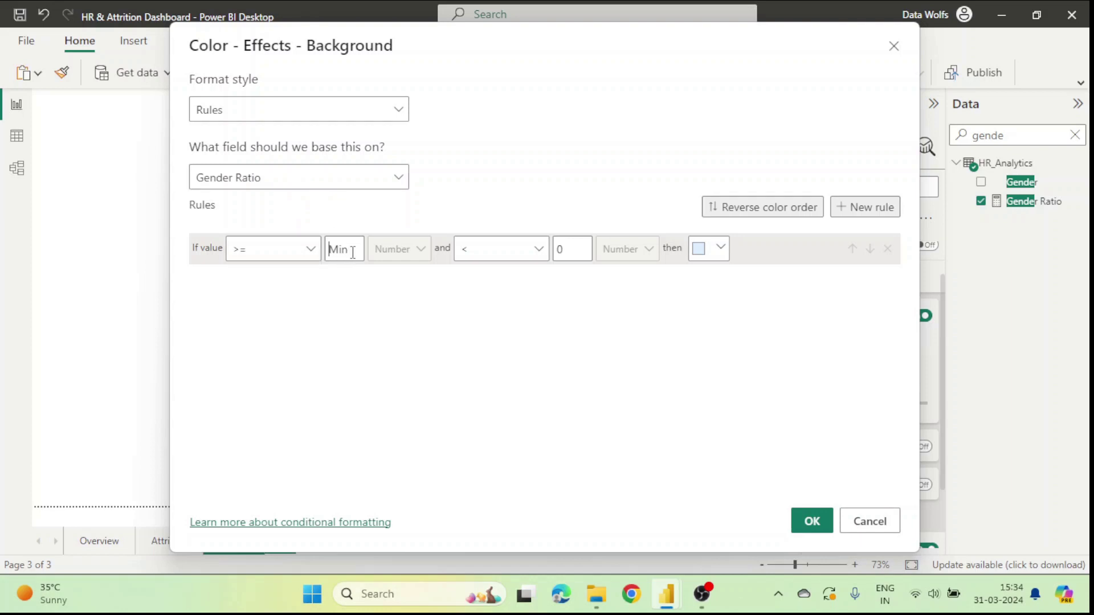
text(.7)
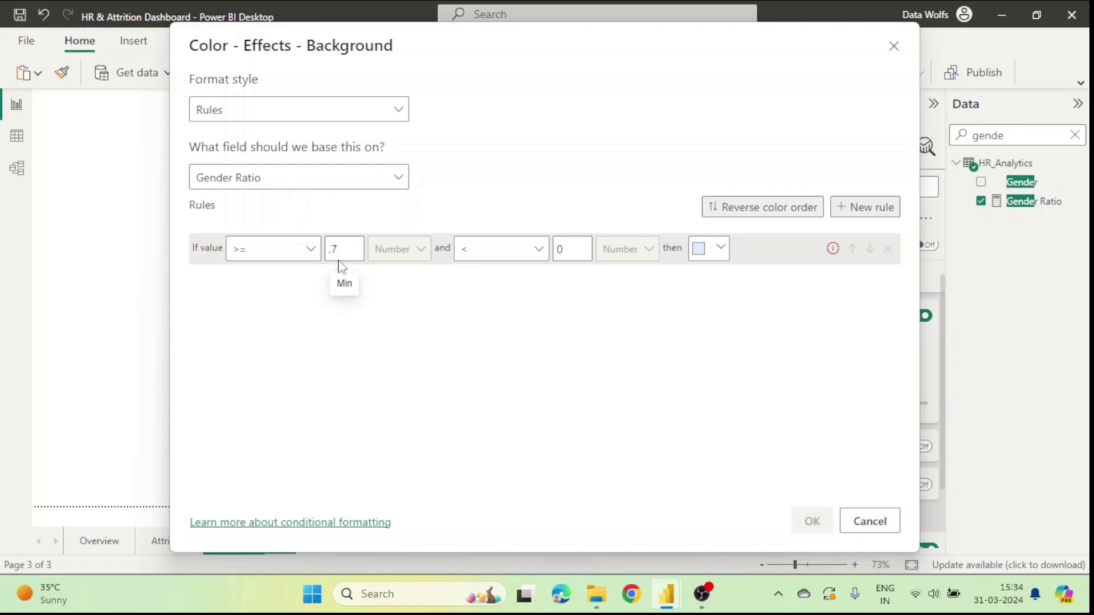
click(578, 250)
key(BackSpace)
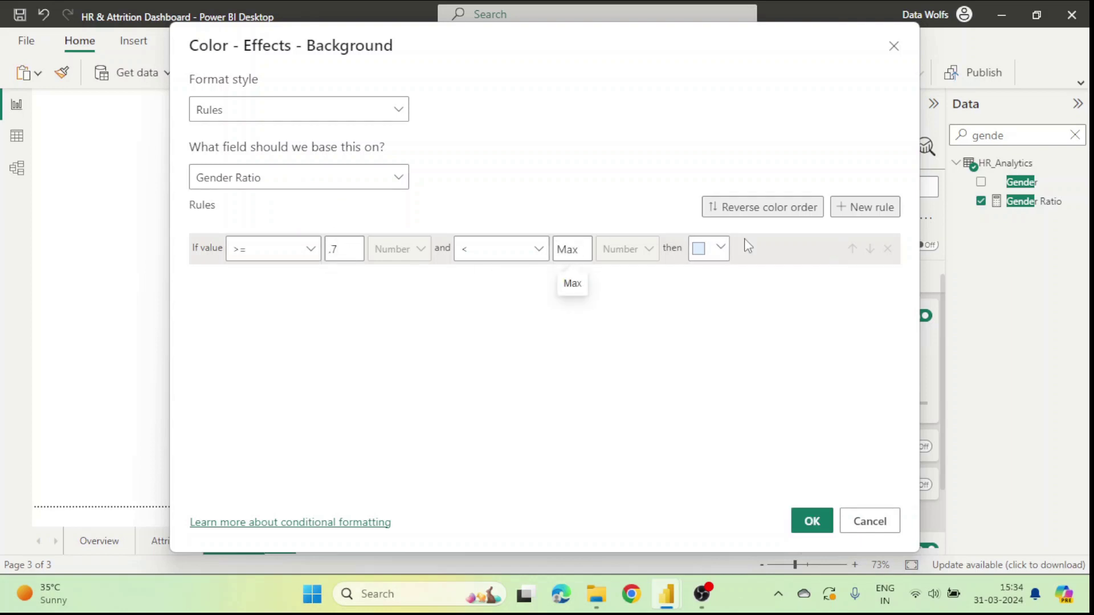
- Assign the custom light green #A0F4A1 to the first background rule
click(719, 249)
click(638, 500)
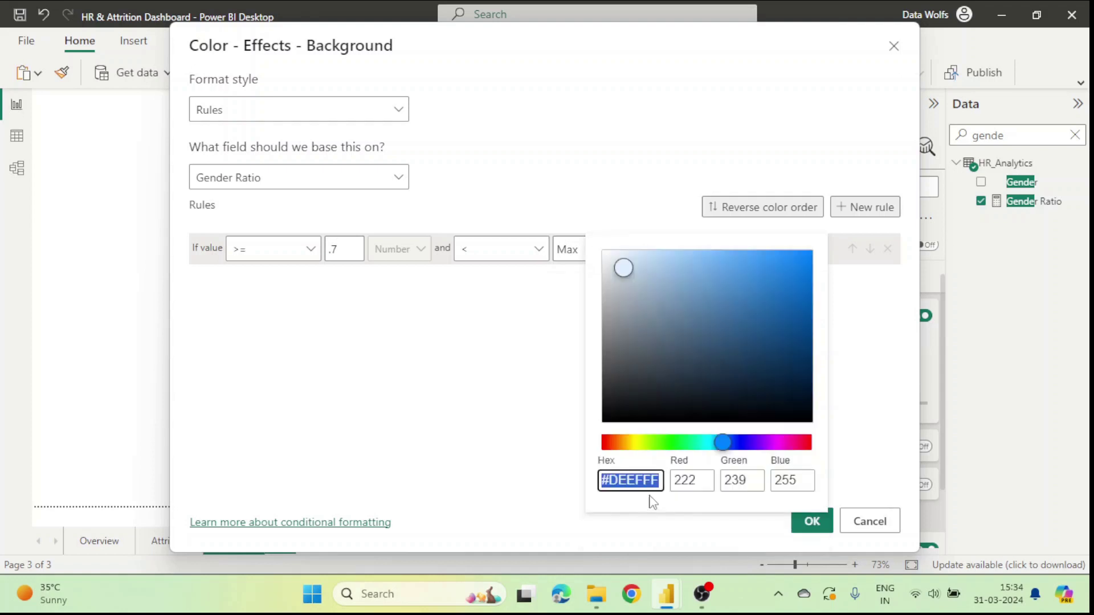
click(672, 445)
click(667, 254)
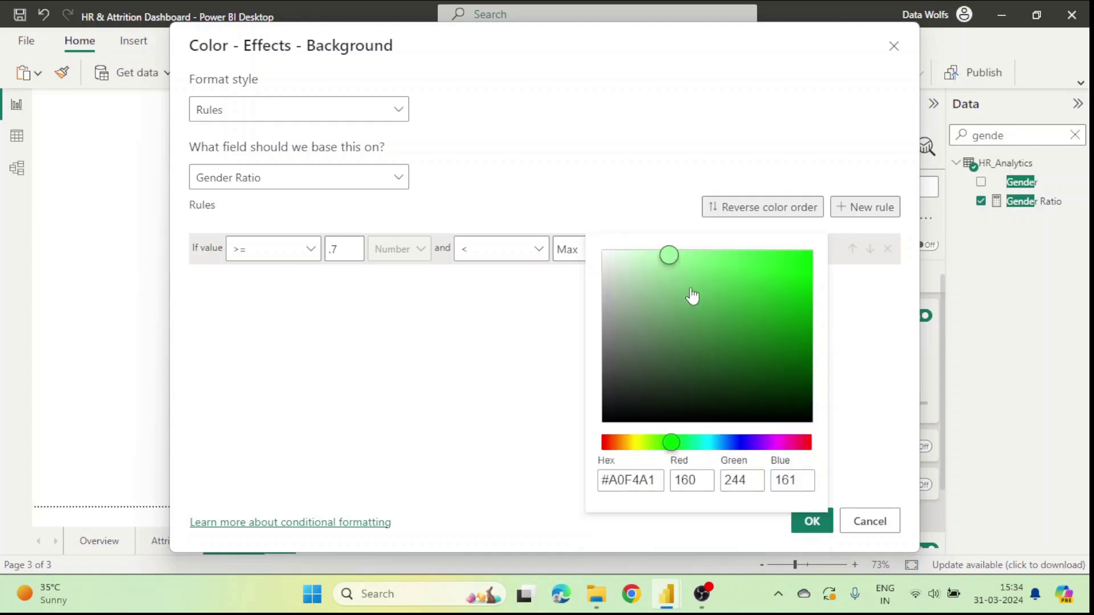
click(782, 360)
- Add a second rule coloring the background custom light red #F7A6A7 when the value is >= Min and < 0.7, and apply the rules
click(865, 207)
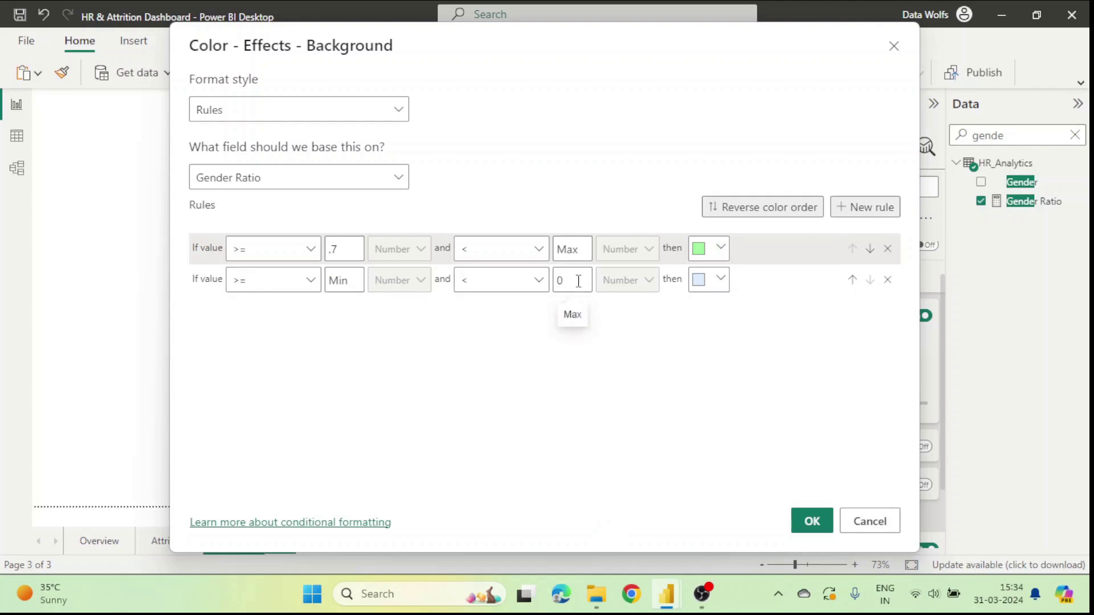
click(720, 279)
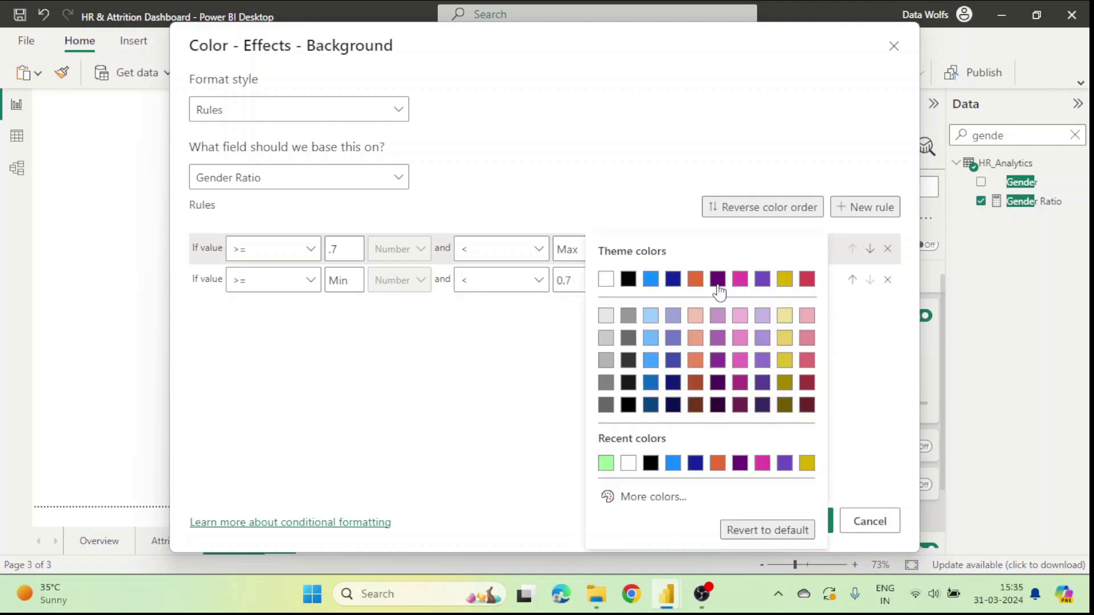
click(653, 502)
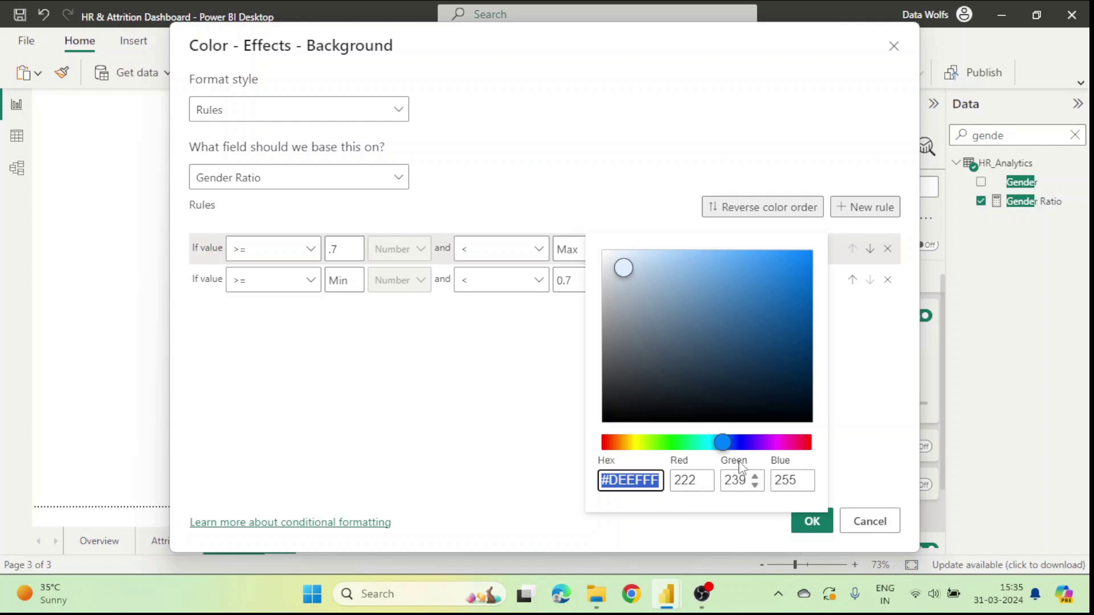
click(809, 443)
click(671, 264)
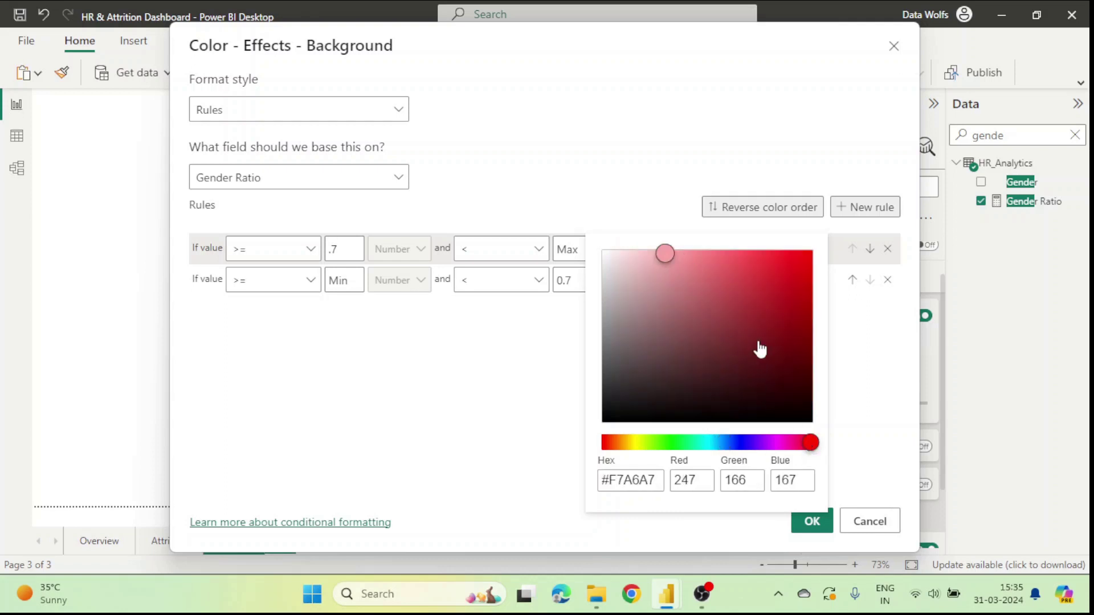
click(860, 497)
click(814, 527)
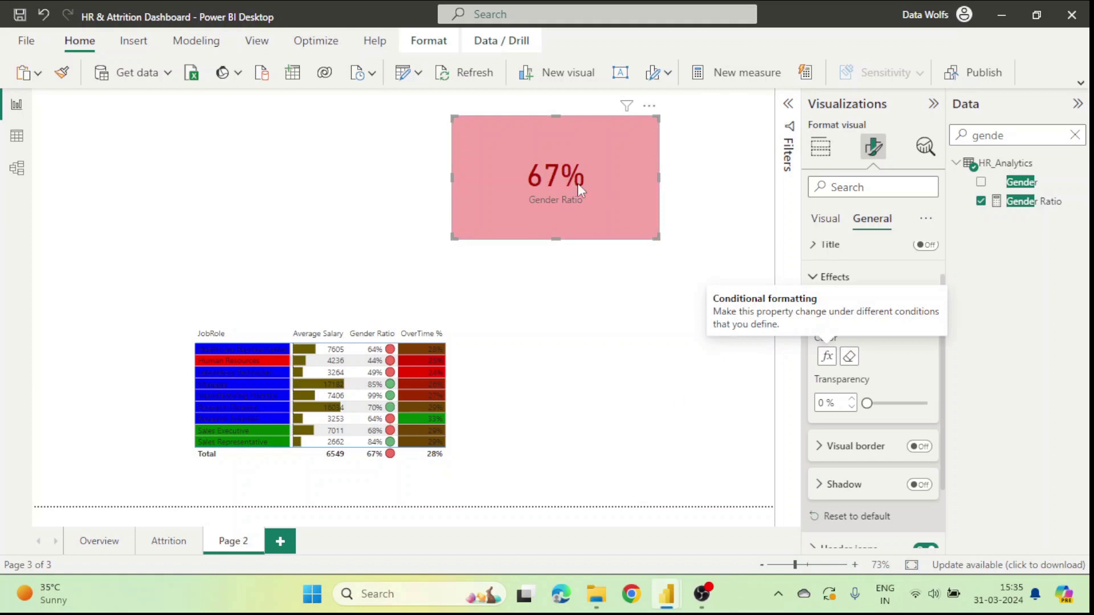
- Check the card's background color by filtering it with the table's fourth job role row
click(221, 383)
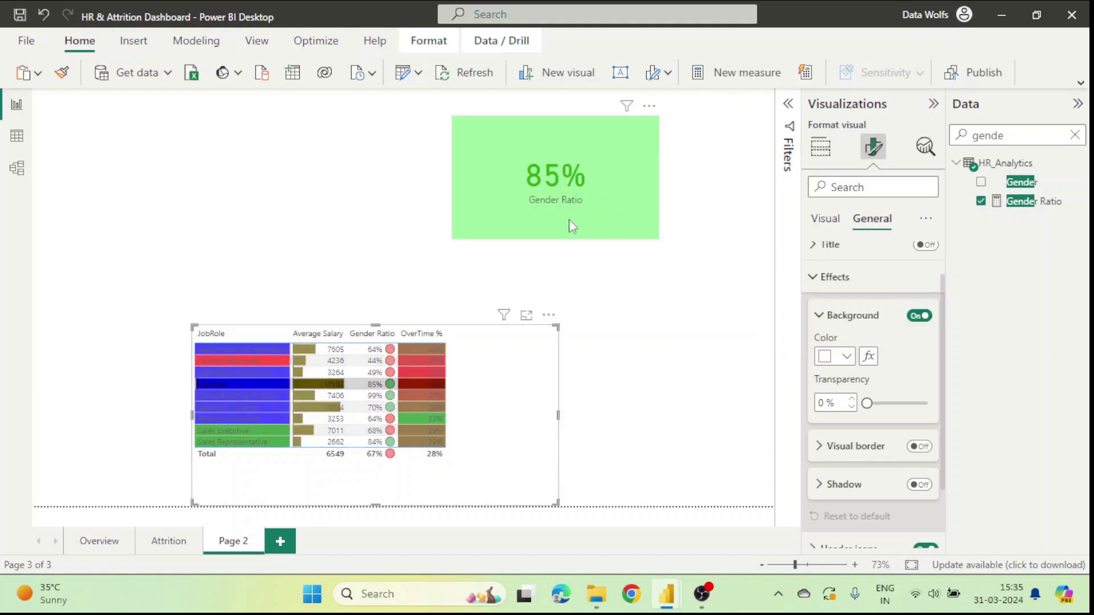